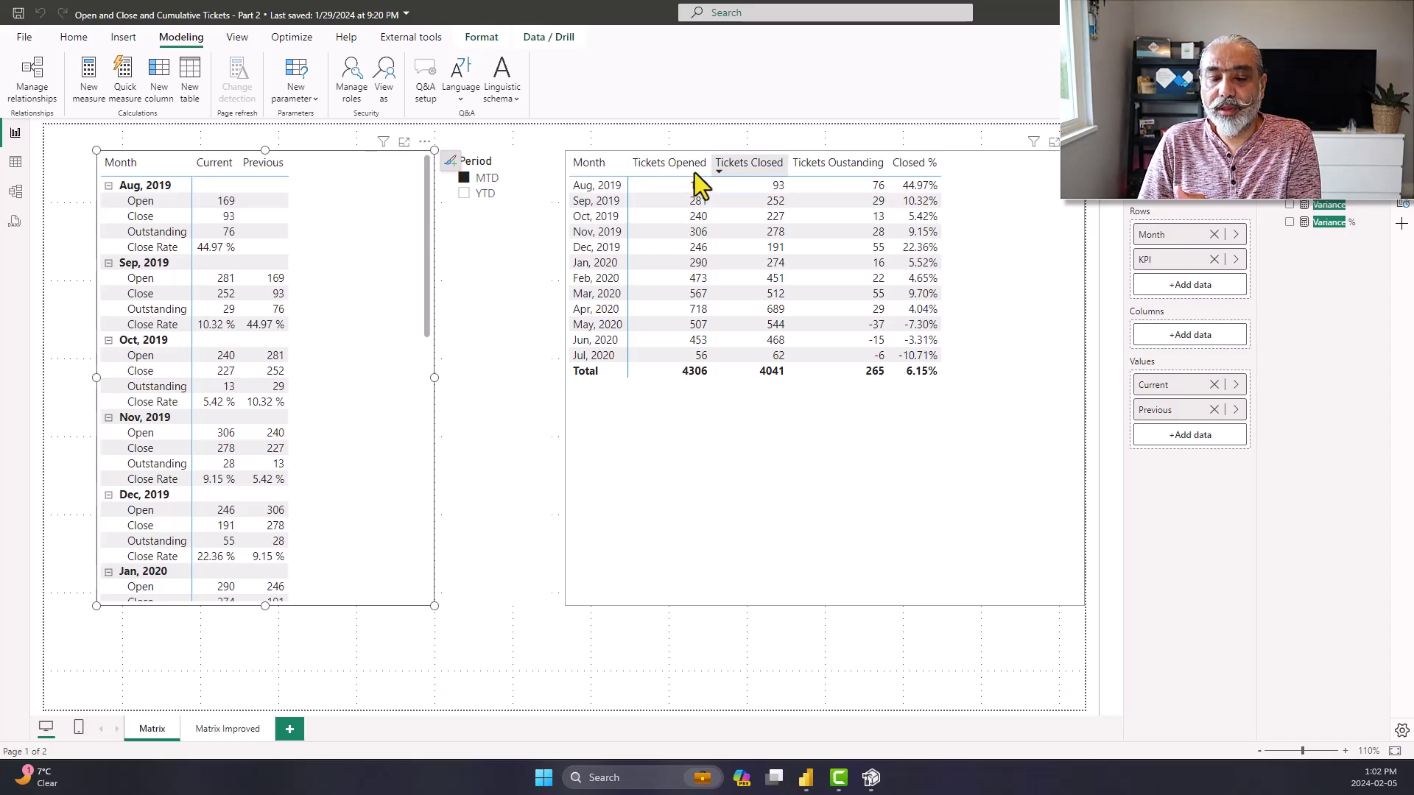
# Narrow the matrix of tickets opened, closed and outstanding by resizing its inner edge away from the Period slicer
pyautogui.click(709, 506)
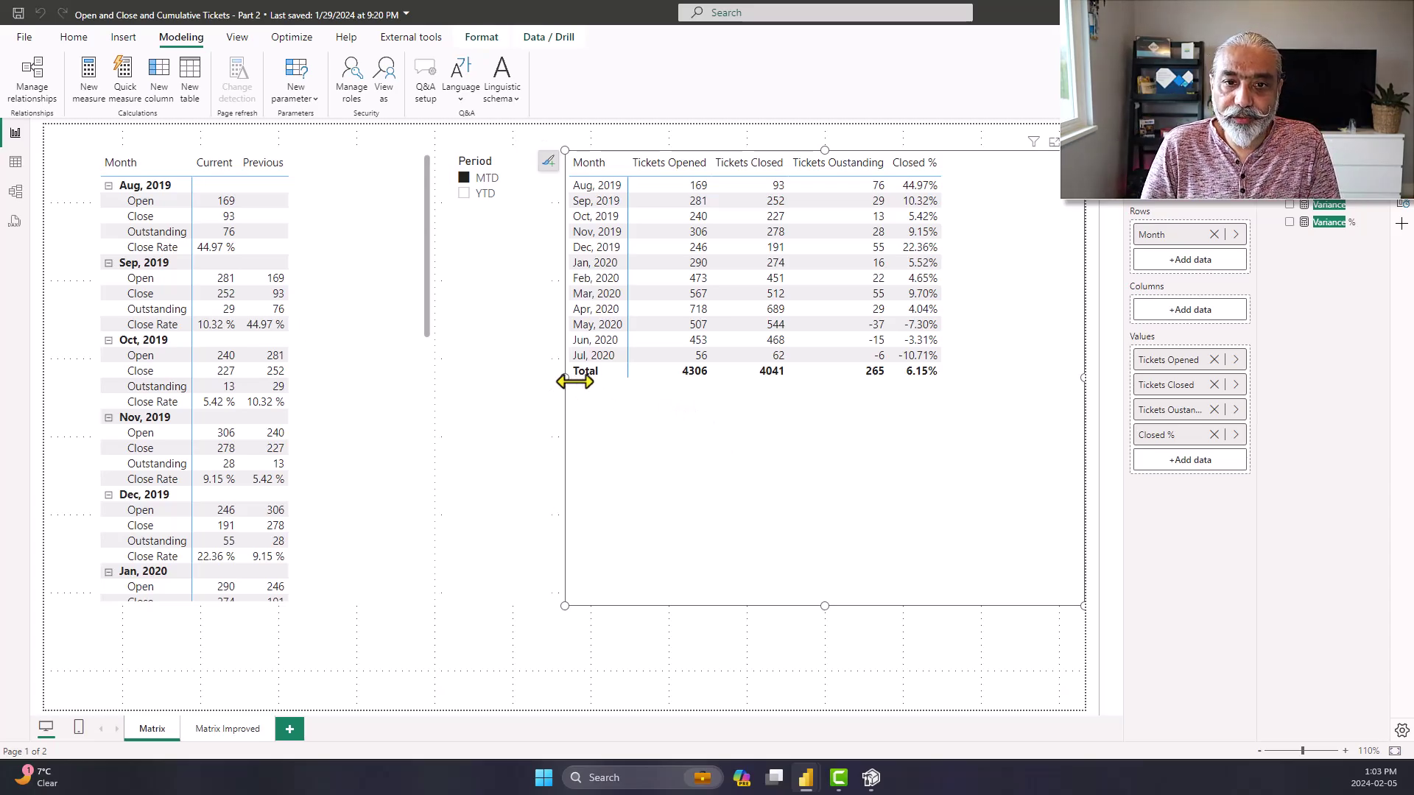
pyautogui.moveTo(561, 381); pyautogui.dragTo(845, 376)
pyautogui.moveTo(913, 597); pyautogui.dragTo(815, 591)
pyautogui.moveTo(849, 378); pyautogui.dragTo(679, 386)
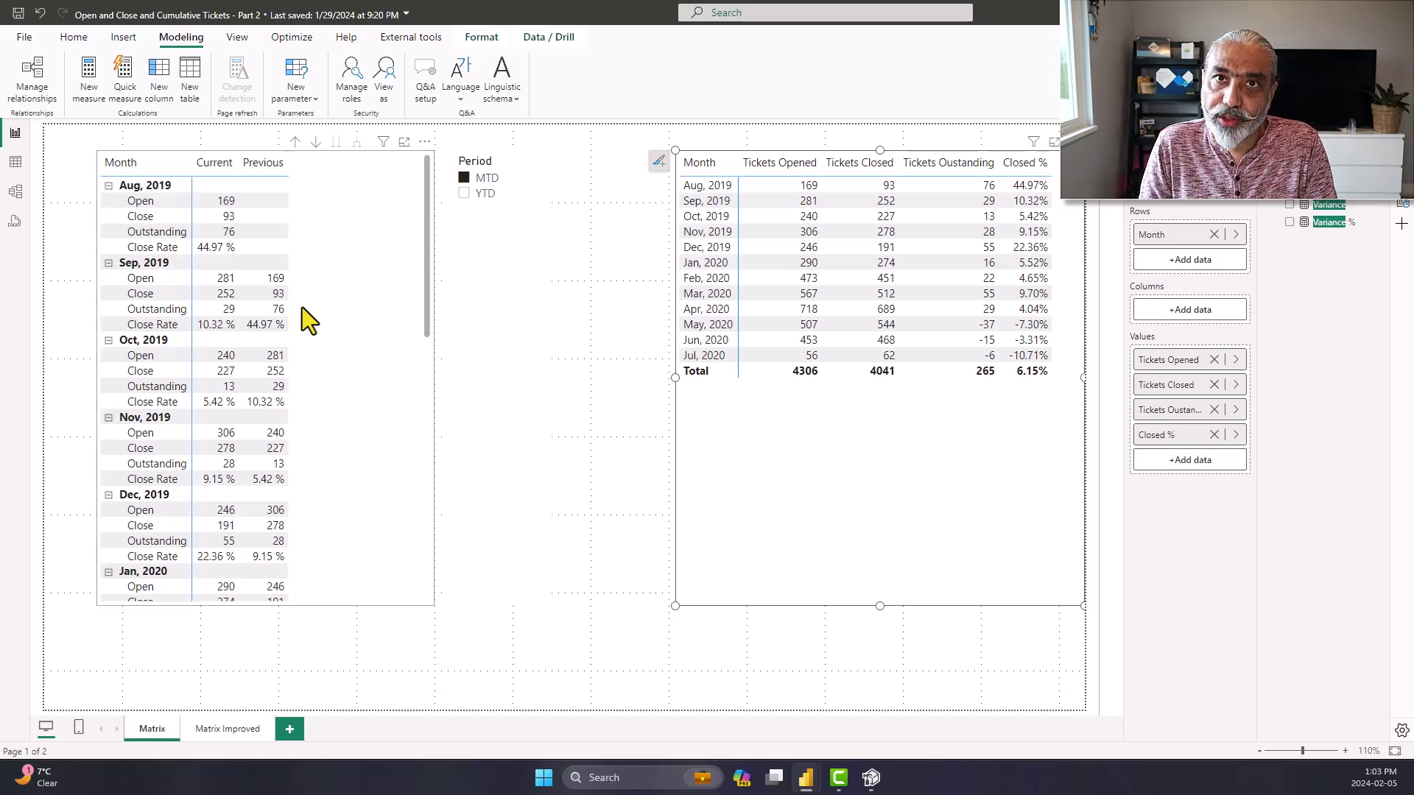
# Examine the Current and Previous values of the Open, Close, Outstanding and Close Rate rows for Sep, 2019 in the KPI matrix
pyautogui.press('Left')
pyautogui.press('Left')
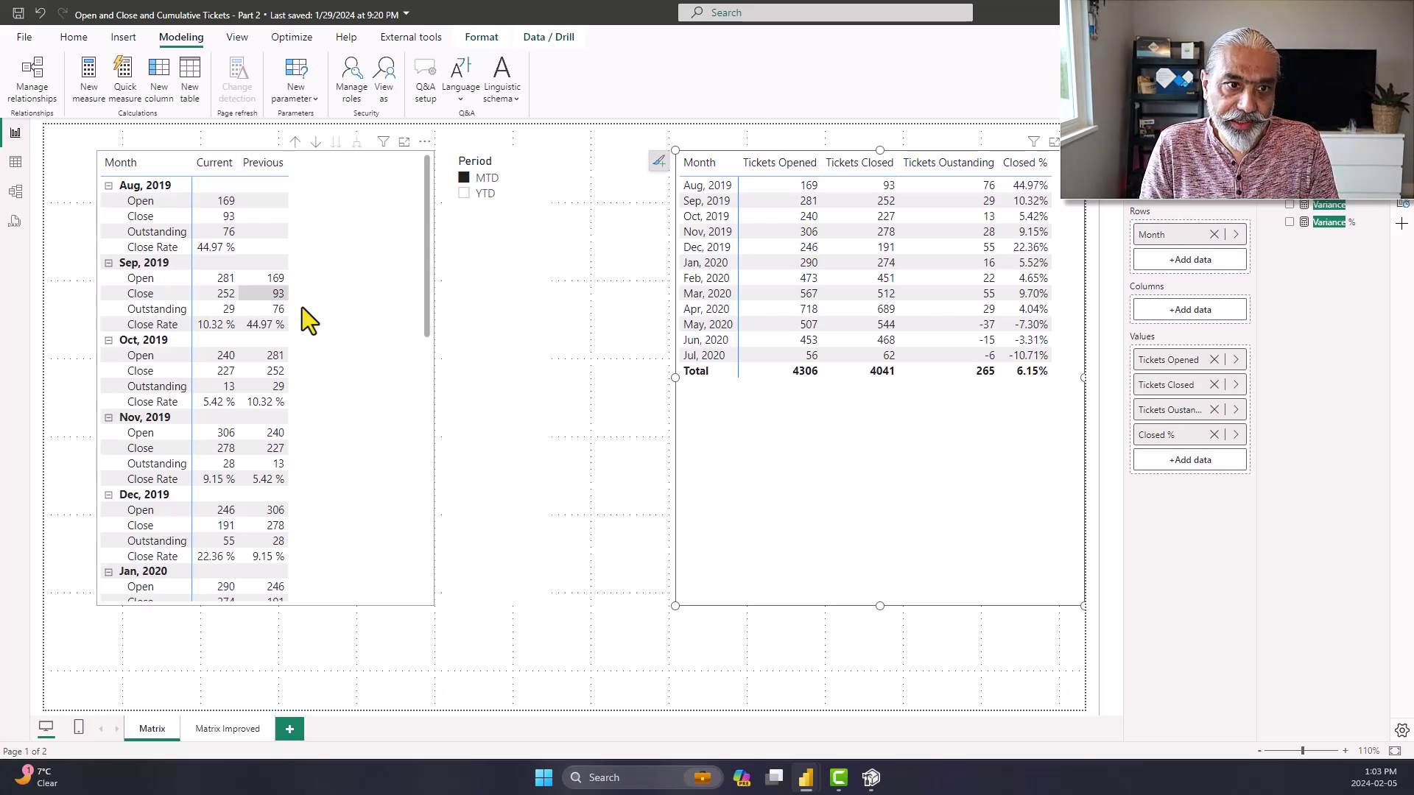
pyautogui.press('Up')
pyautogui.press('Up')
pyautogui.press('Down')
pyautogui.press('Right')
pyautogui.press('Up')
pyautogui.press('Up')
pyautogui.press('Up')
pyautogui.press('Up')
pyautogui.press('Up')
pyautogui.press('Up')
pyautogui.press('Up')
pyautogui.press('Down')
pyautogui.press('Down')
pyautogui.press('Down')
pyautogui.press('Down')
pyautogui.press('Down')
pyautogui.press('Down')
pyautogui.press('Down')
pyautogui.press('Down')
pyautogui.press('Up')
pyautogui.press('Left')
pyautogui.press('Right')
pyautogui.press('Right')
pyautogui.press('Up')
pyautogui.press('Up')
pyautogui.press('Up')
pyautogui.press('Up')
pyautogui.press('Up')
pyautogui.press('Up')
pyautogui.press('Down')
pyautogui.press('Down')
pyautogui.press('Down')
pyautogui.press('Down')
pyautogui.press('Down')
pyautogui.press('Down')
pyautogui.press('Down')
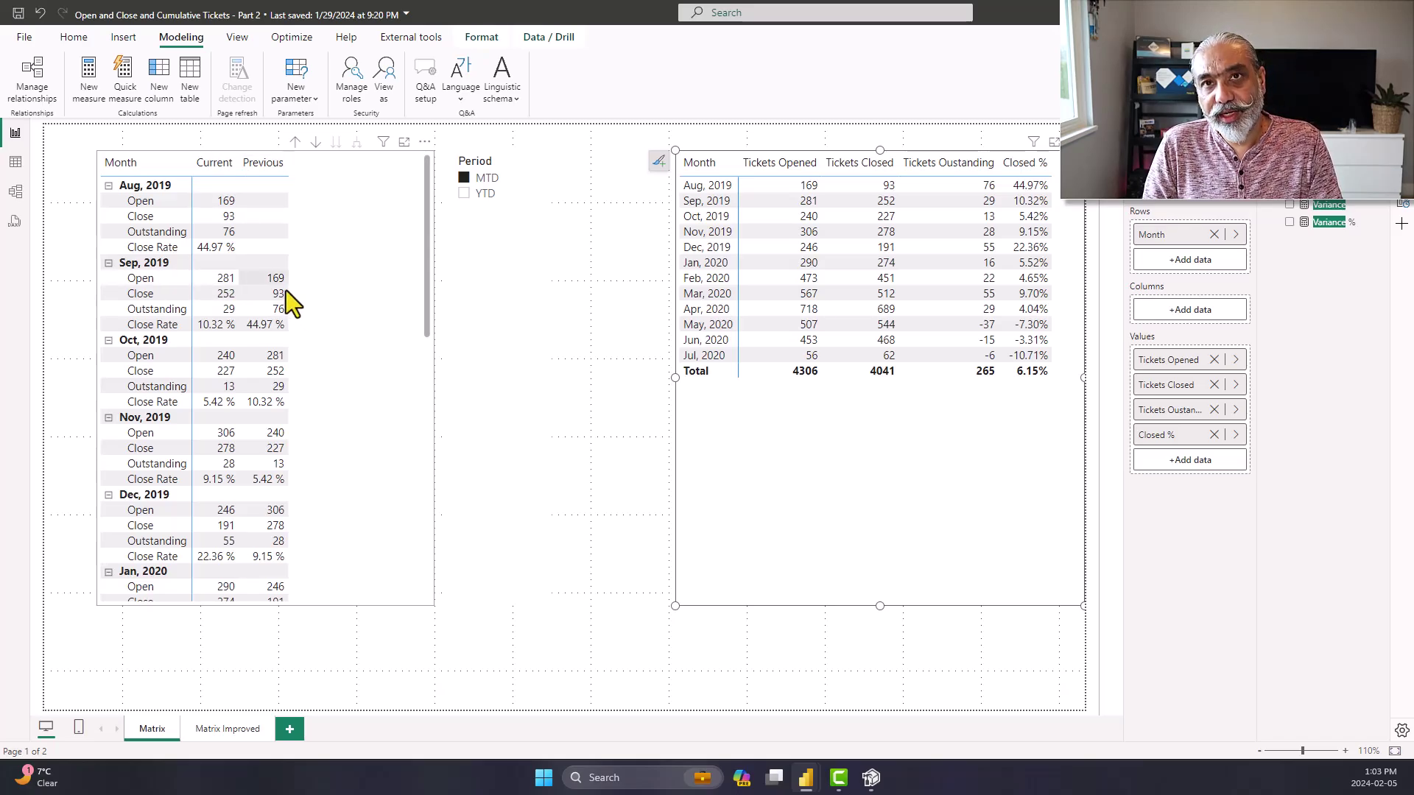
pyautogui.press('Up')
pyautogui.press('Up')
pyautogui.press('Left')
pyautogui.press('Up')
pyautogui.press('Up')
pyautogui.press('Up')
pyautogui.press('Left')
pyautogui.press('Down')
pyautogui.press('Down')
pyautogui.press('Down')
pyautogui.press('Down')
pyautogui.press('Down')
pyautogui.press('Right')
pyautogui.press('Right')
pyautogui.press('Escape')
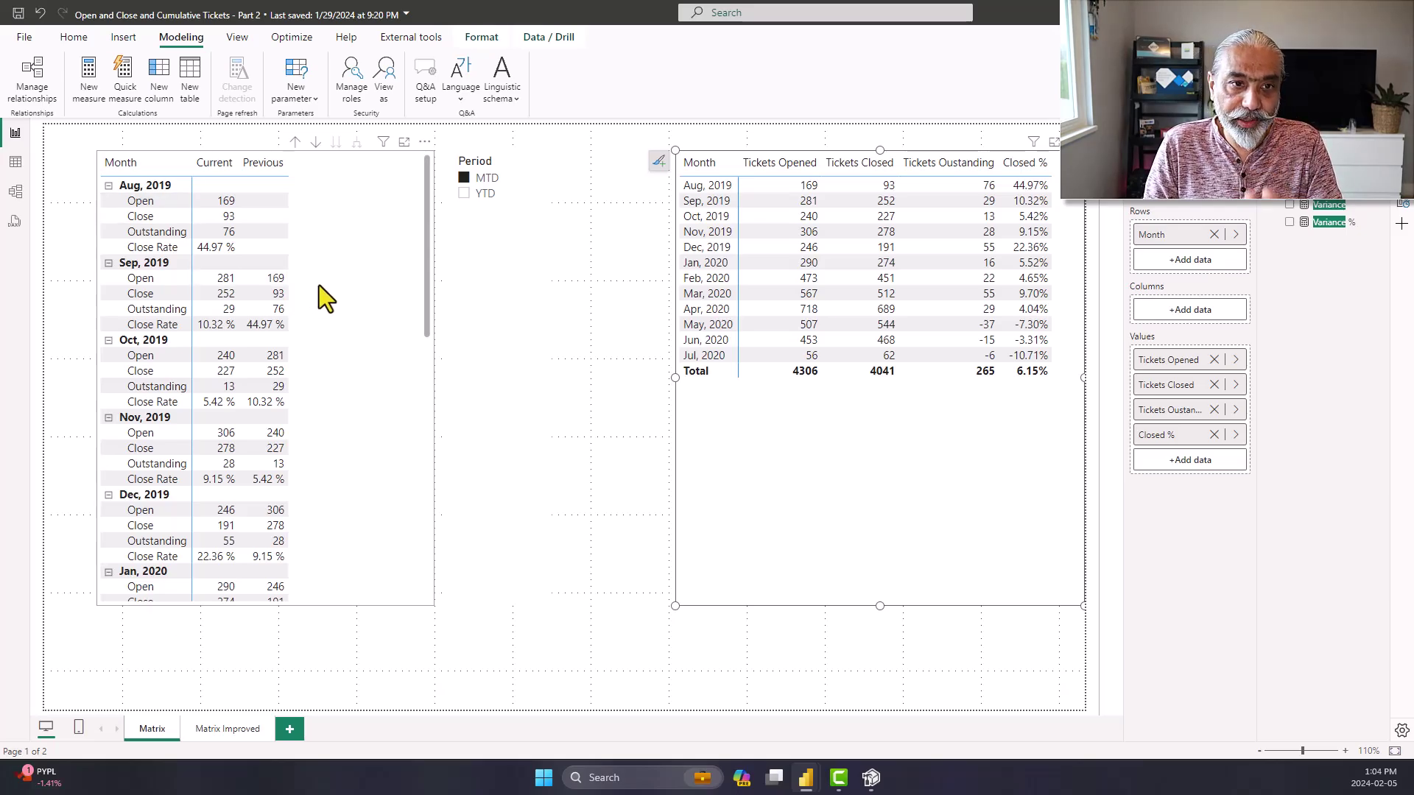
pyautogui.press('Down')
pyautogui.press('Left')
pyautogui.press('Up')
pyautogui.press('Left')
pyautogui.press('Down')
pyautogui.press('Down')
pyautogui.press('Up')
pyautogui.press('Up')
pyautogui.press('Right')
pyautogui.press('Down')
pyautogui.press('Left')
pyautogui.press('Up')
pyautogui.press('Down')
pyautogui.press('Down')
pyautogui.press('Right')
pyautogui.press('Right')
pyautogui.press('Up')
pyautogui.press('Left')
pyautogui.press('Left')
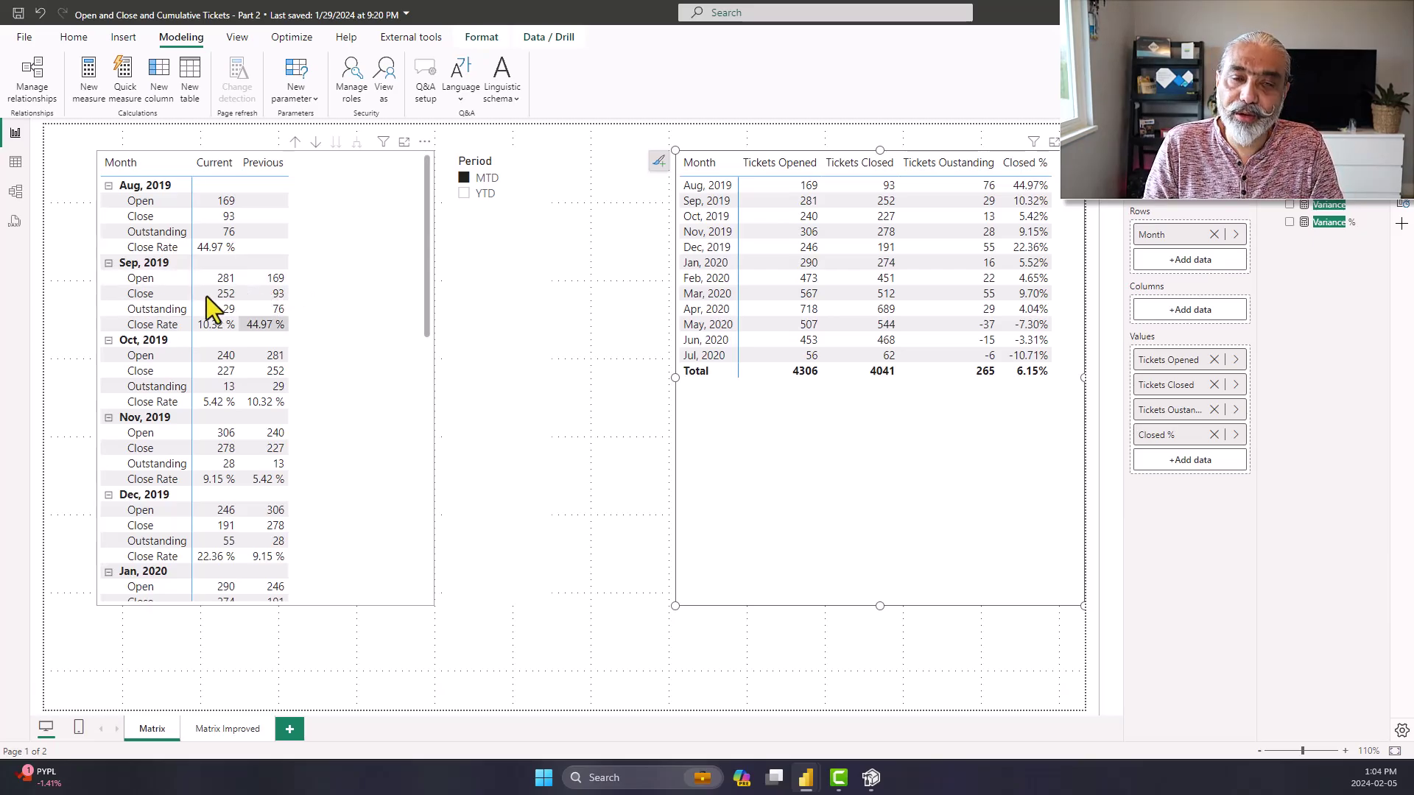
pyautogui.press('Up')
pyautogui.press('Down')
pyautogui.press('Up')
pyautogui.press('Down')
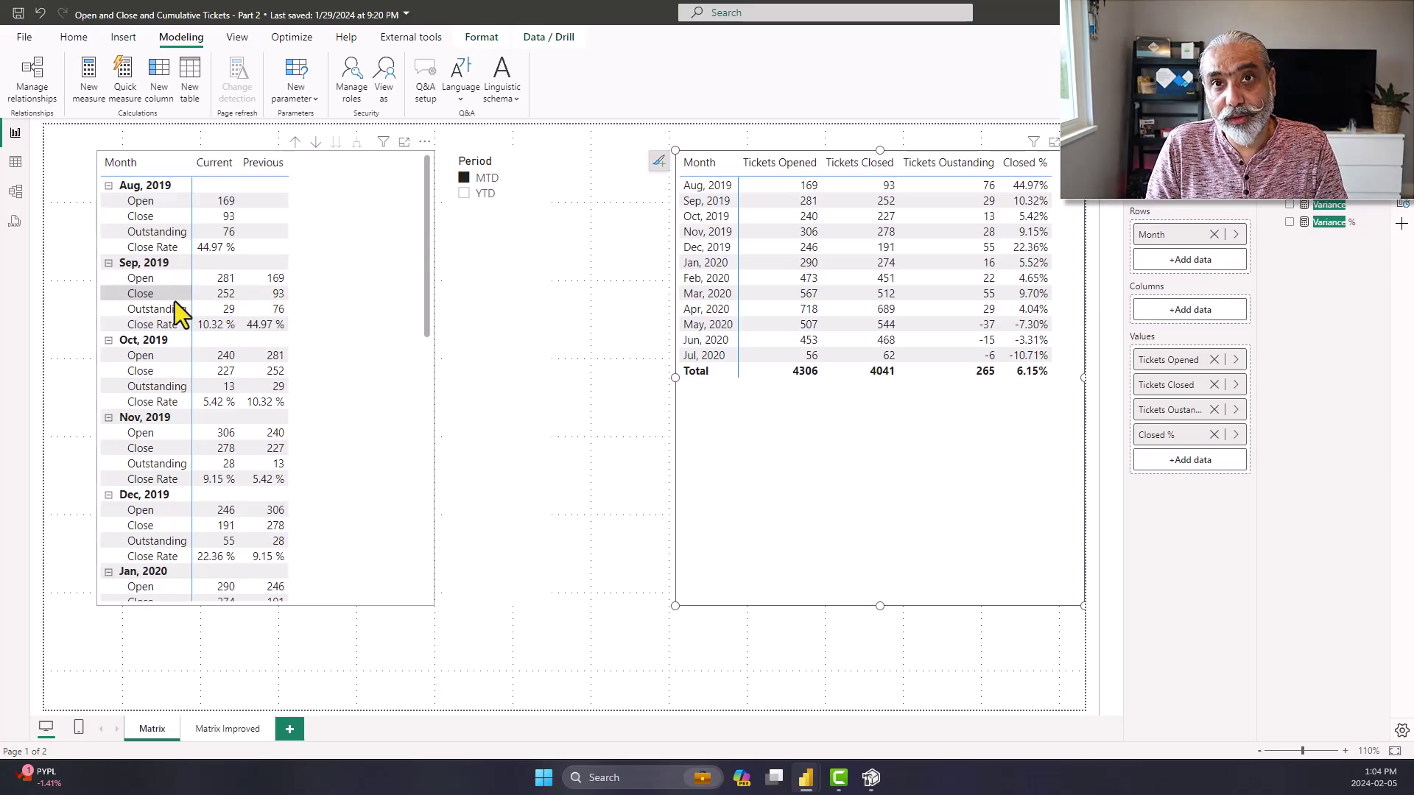
pyautogui.press('Down')
pyautogui.press('Right')
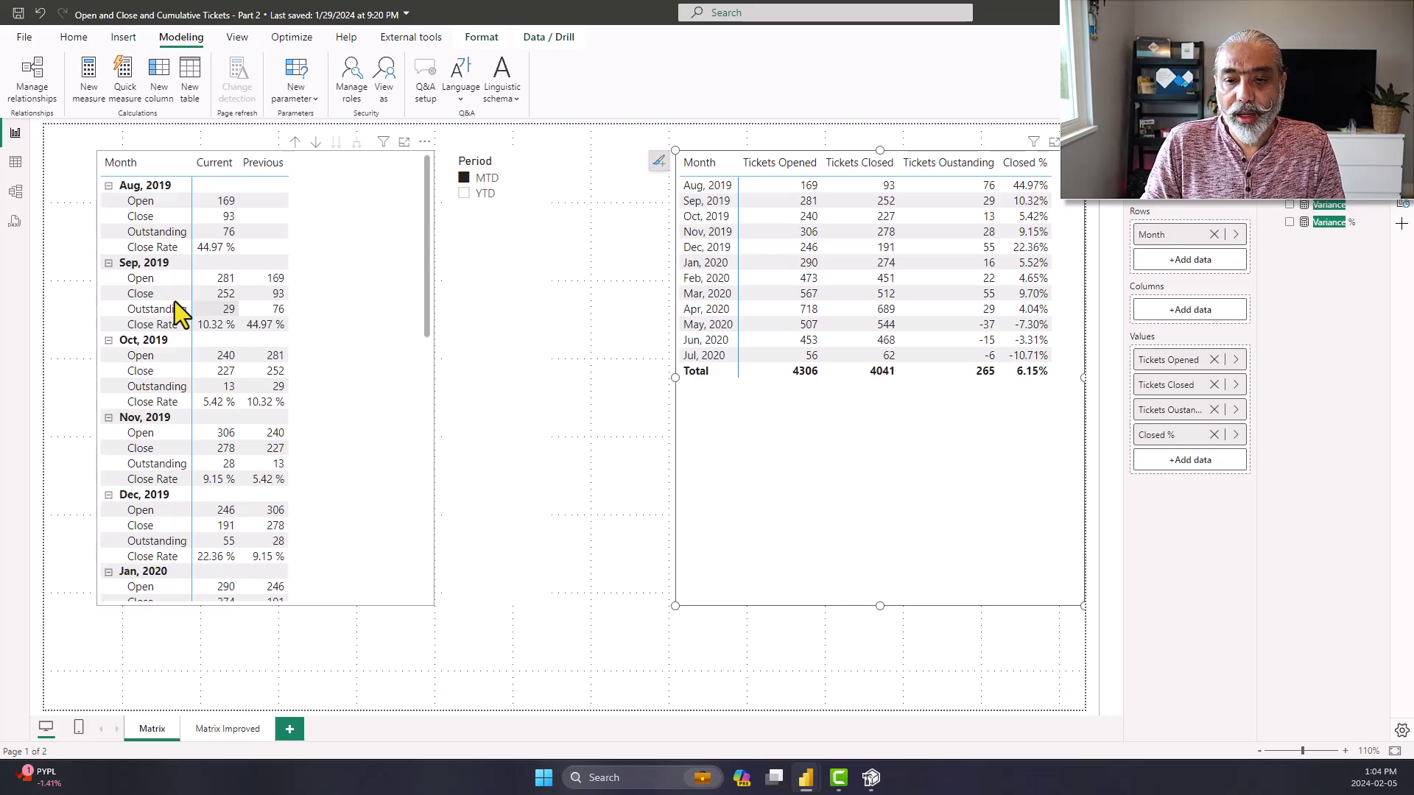
# Review the DAX formulas of the Variance and Variance % measures with the formula text enlarged
pyautogui.moveTo(869, 782)
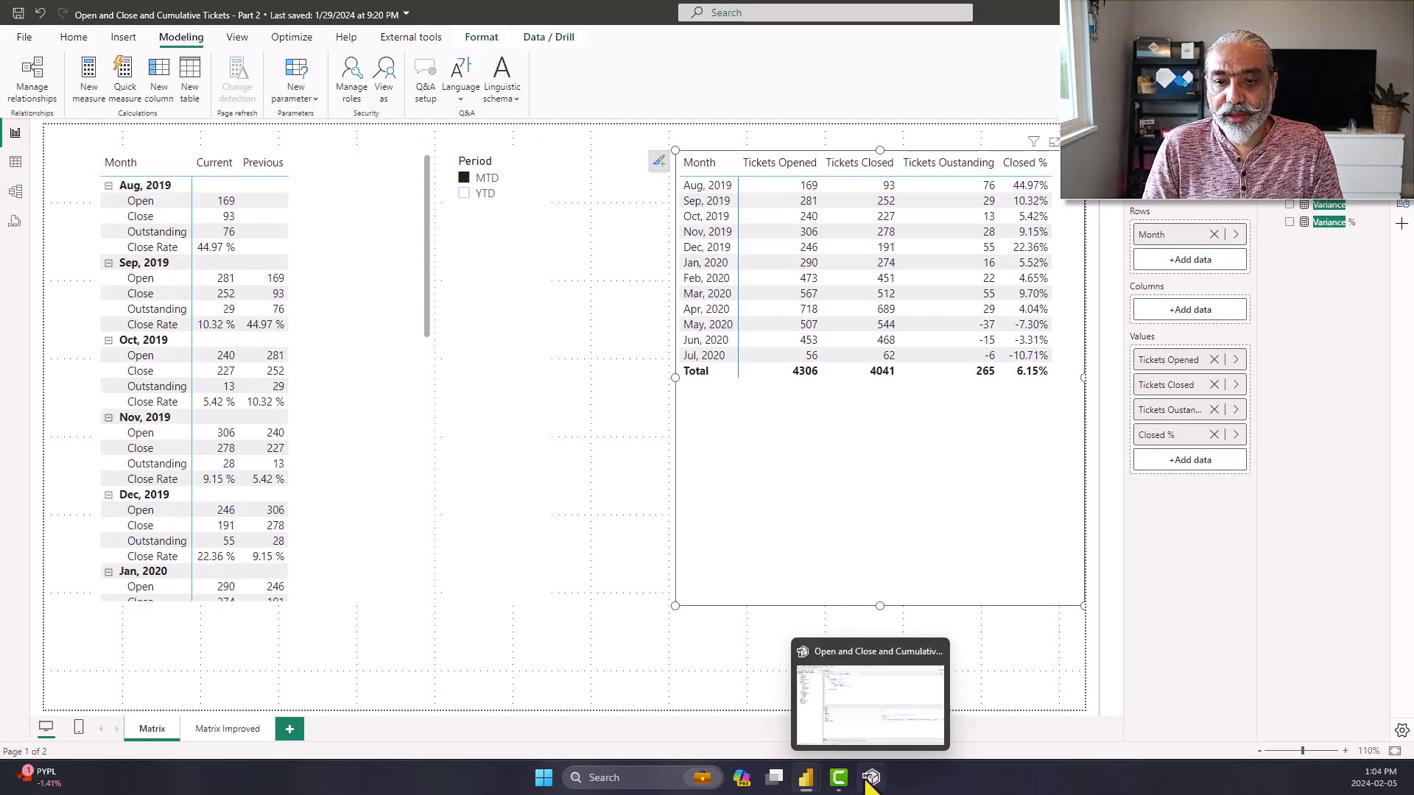
pyautogui.click(1330, 206)
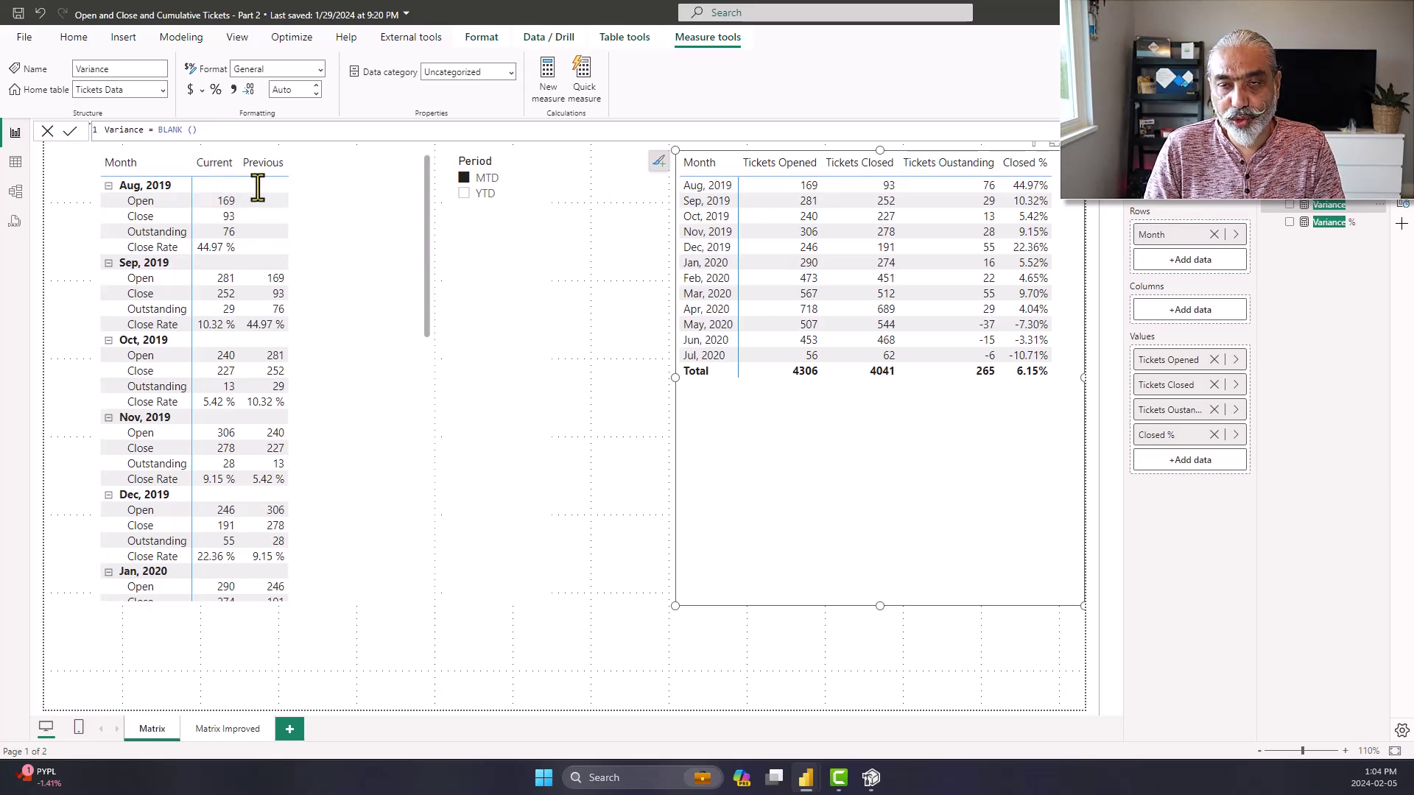
pyautogui.click(253, 131)
pyautogui.keyDown('ctrl'); pyautogui.scroll(4, 253, 133); pyautogui.keyUp('ctrl')
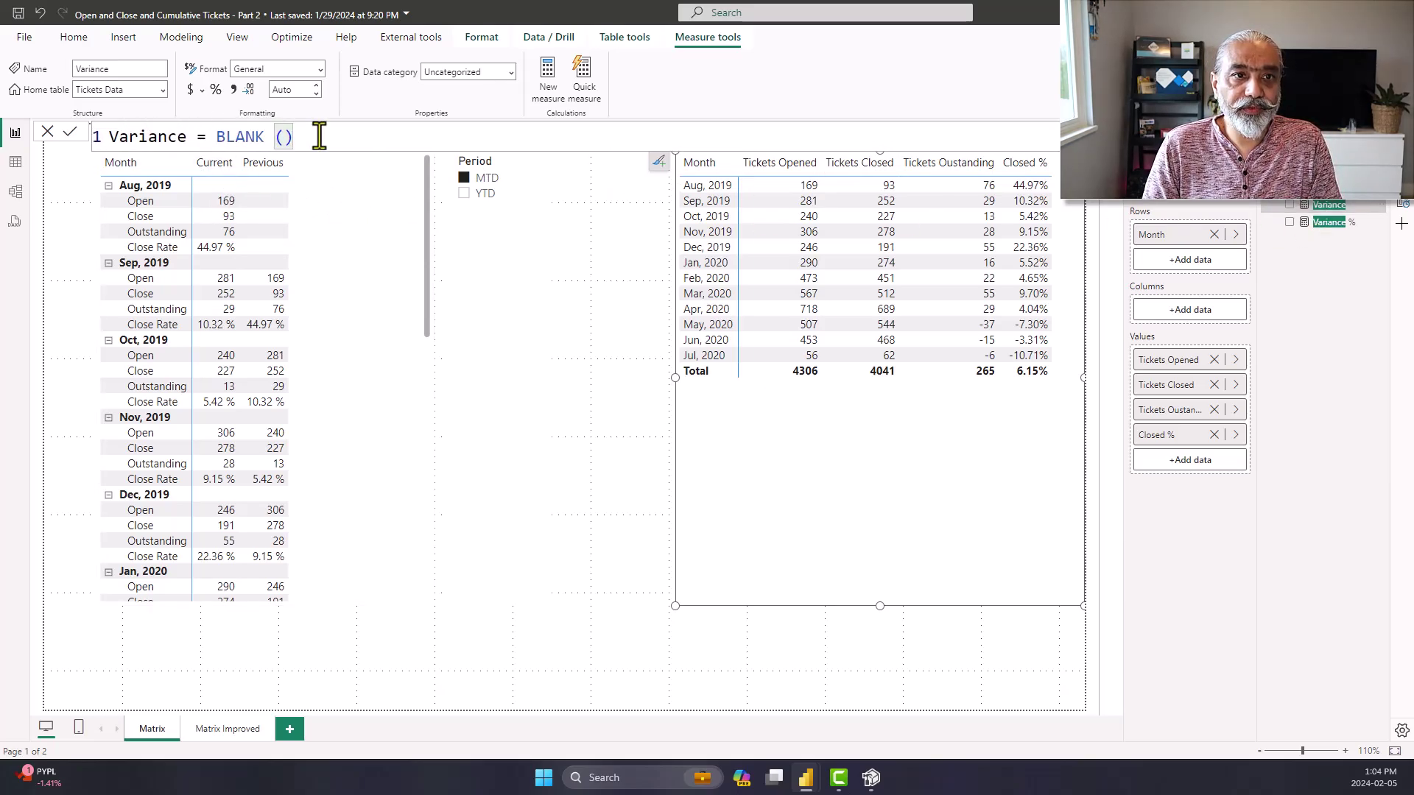
pyautogui.click(1326, 221)
pyautogui.moveTo(236, 137); pyautogui.dragTo(324, 139)
# Add the Variance and Variance % measures as values to the KPI matrix
pyautogui.click(432, 314)
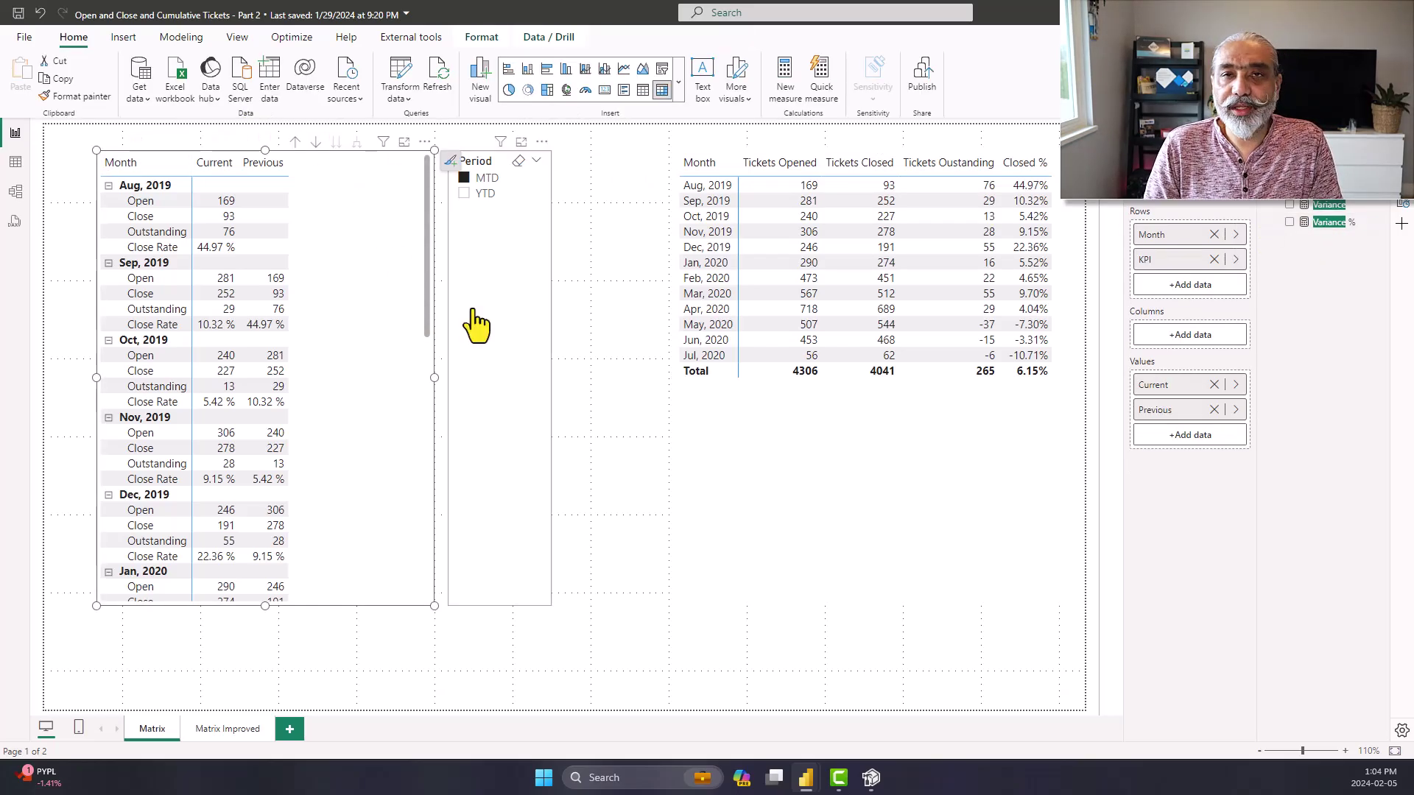
pyautogui.click(604, 295)
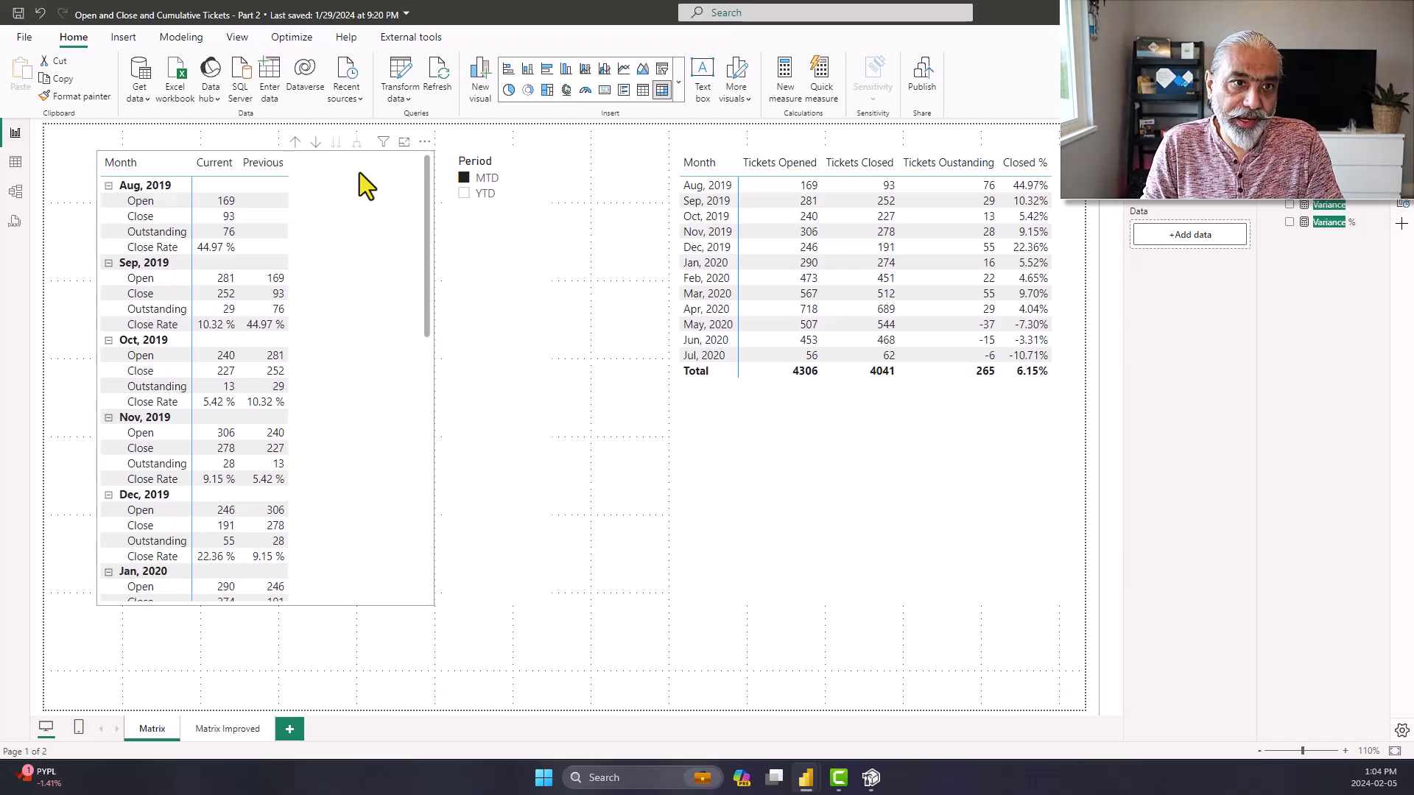
pyautogui.moveTo(1327, 206); pyautogui.dragTo(355, 302)
pyautogui.moveTo(1322, 235); pyautogui.dragTo(403, 348)
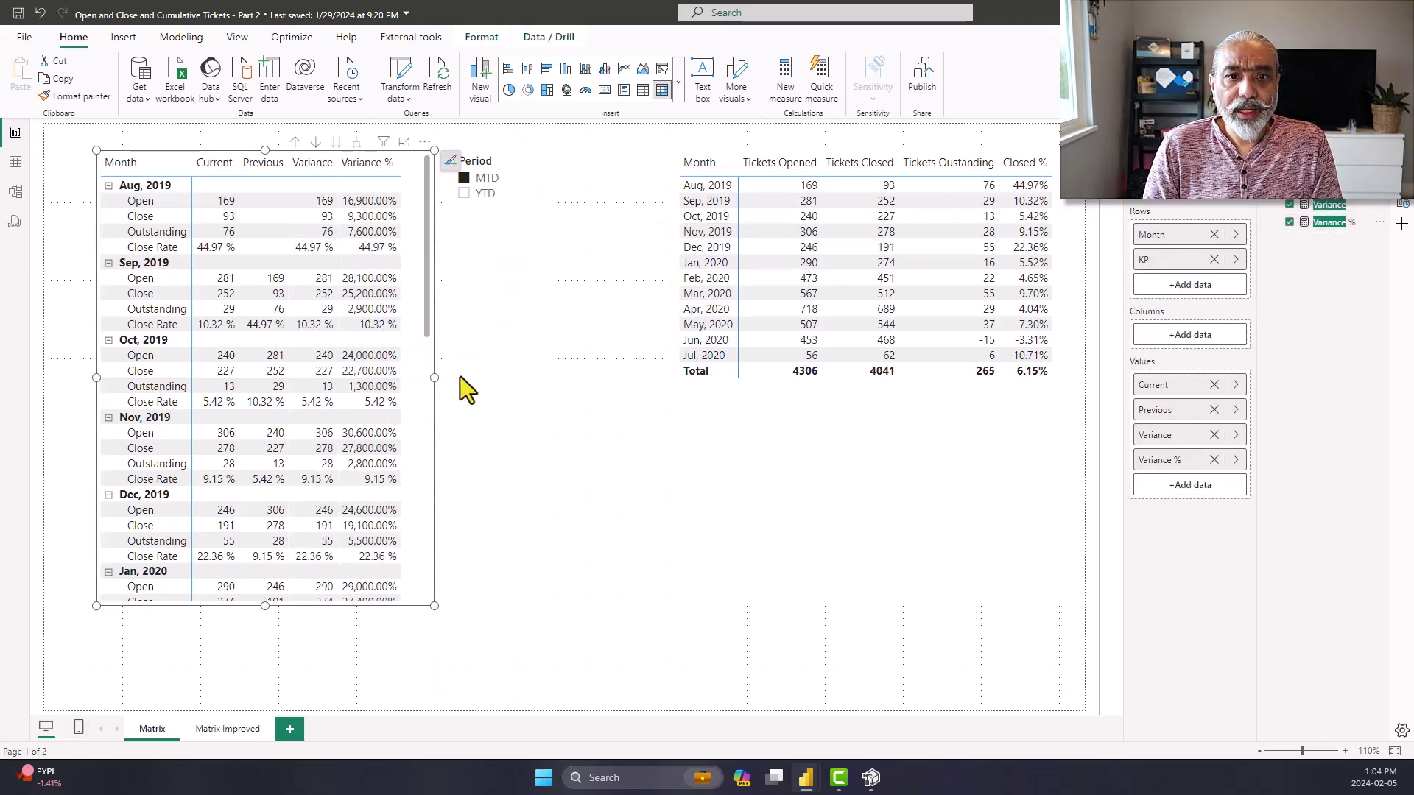
# Move the Period slicer away from the KPI matrix and look through the matrix's monthly rows
pyautogui.click(527, 377)
pyautogui.click(425, 352)
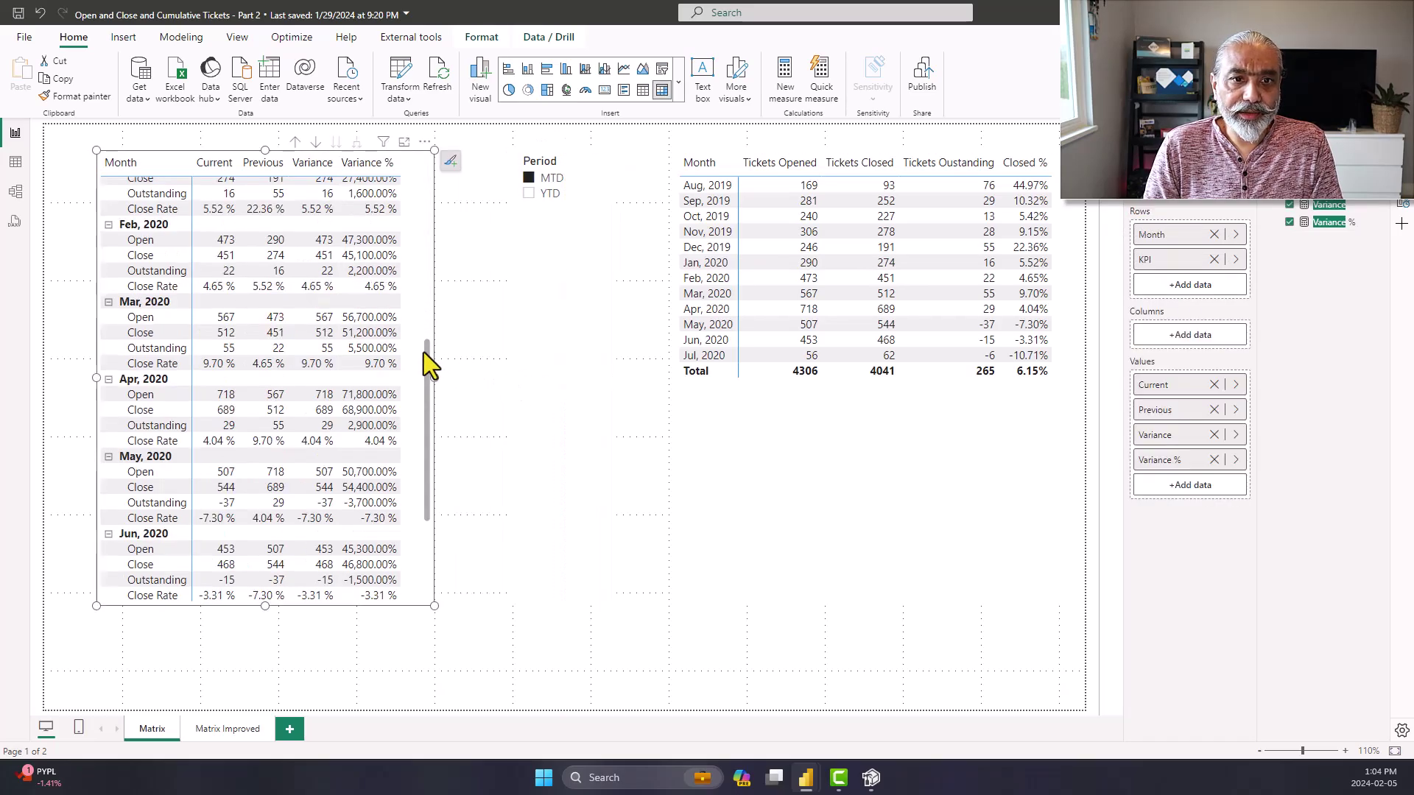
pyautogui.scroll(10, 422, 352)
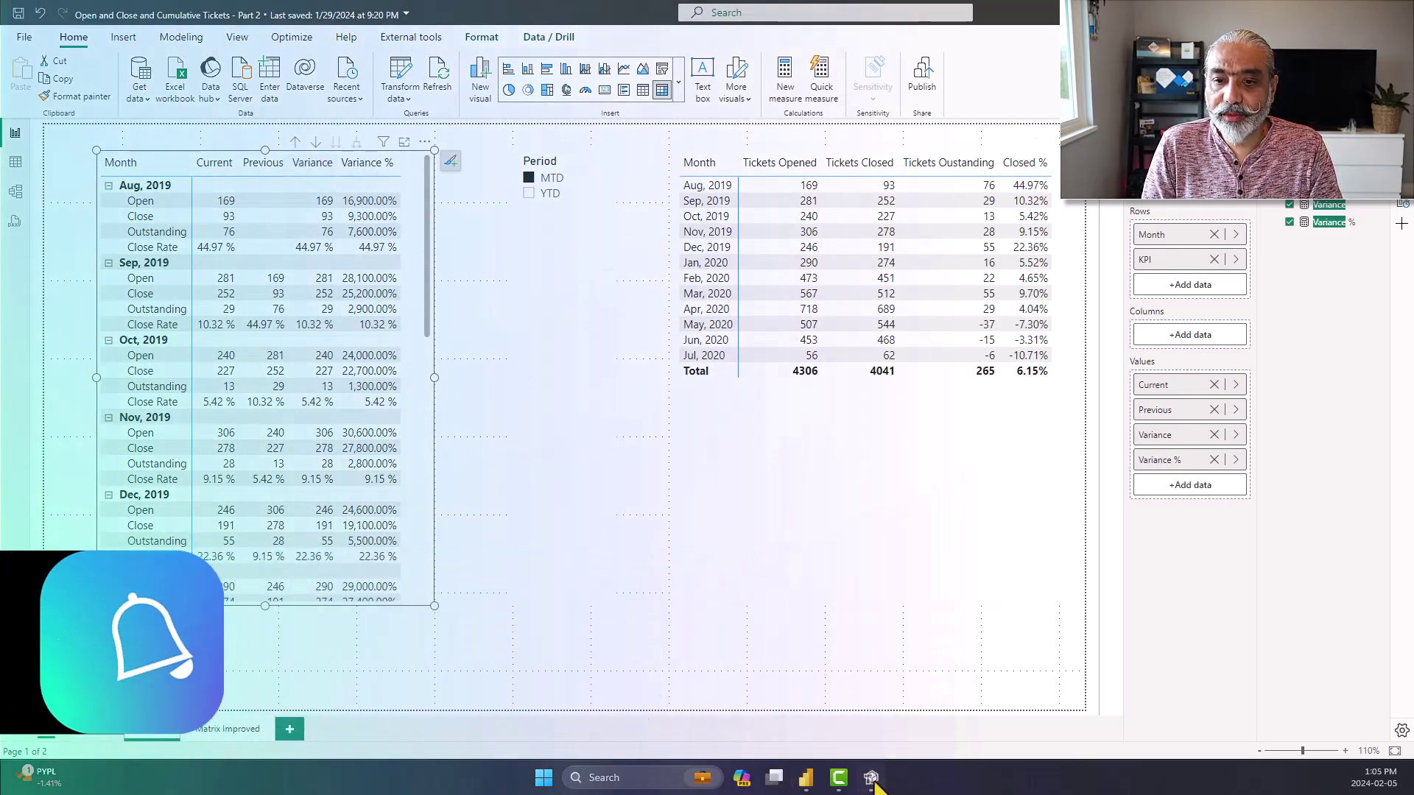
# Switch to Tabular Editor and examine the MTD calculation item's SWITCH branches for Current, Previous and the default, comparing with the Power BI report
pyautogui.click(872, 779)
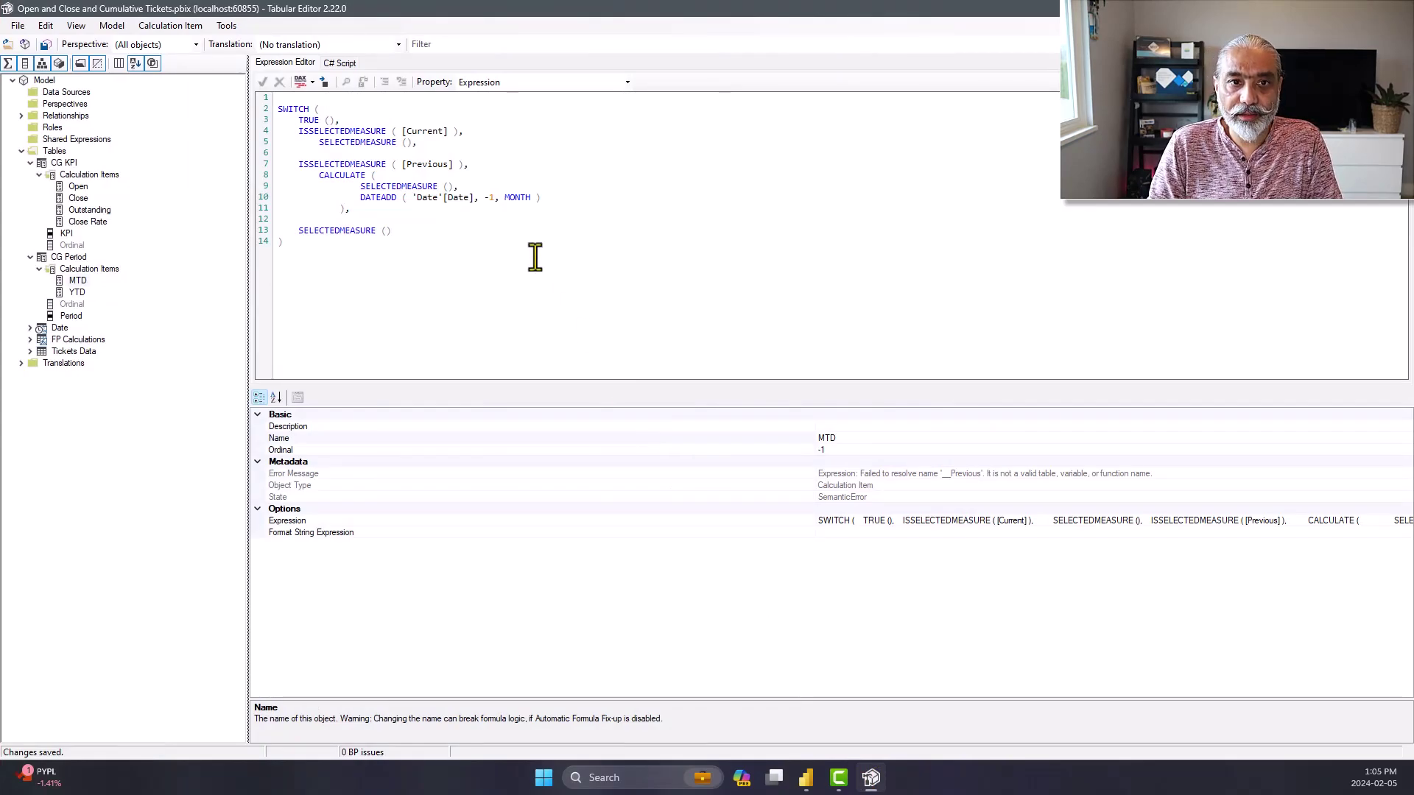
pyautogui.click(535, 258)
pyautogui.scroll(3, 535, 257)
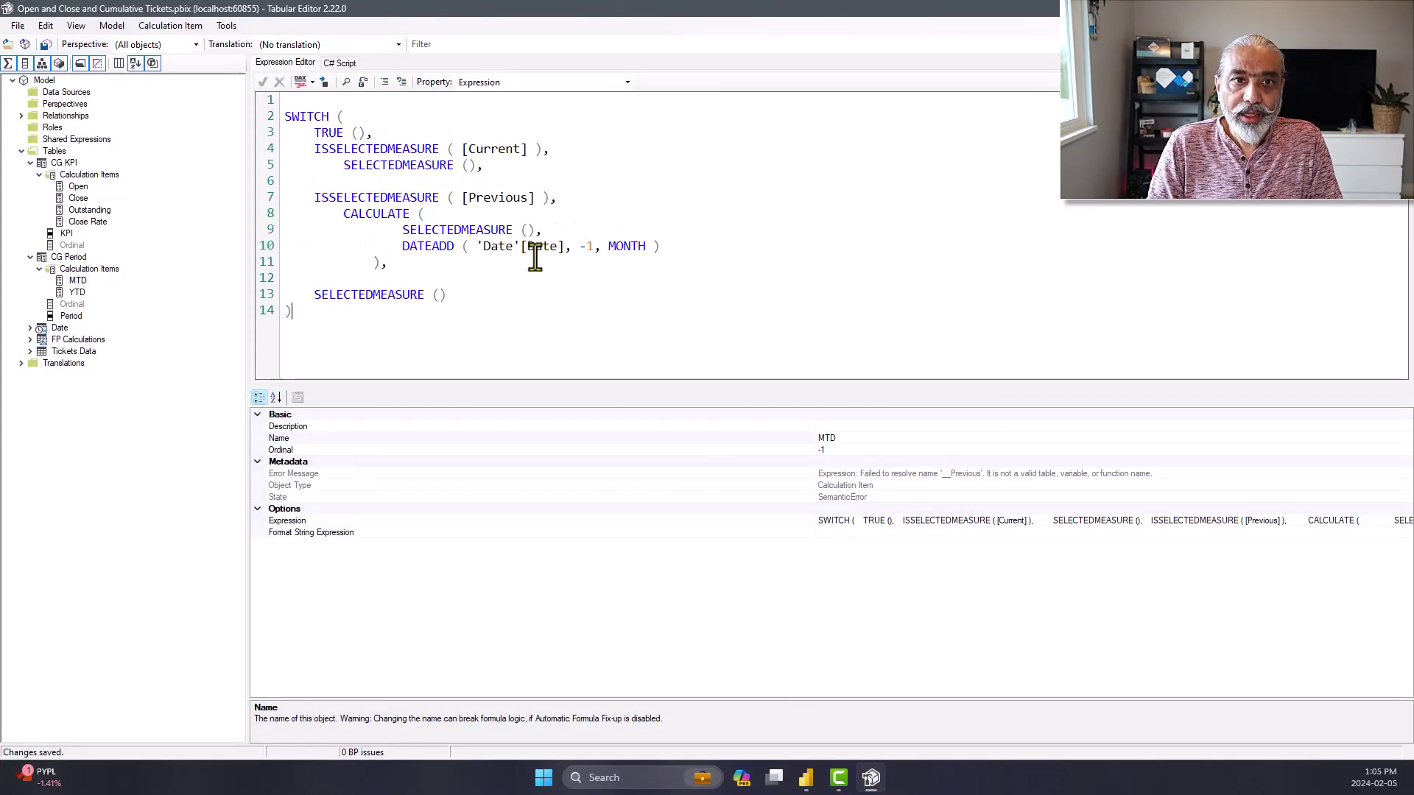
pyautogui.moveTo(312, 149); pyautogui.dragTo(528, 149)
pyautogui.click(467, 148)
pyautogui.moveTo(343, 165); pyautogui.dragTo(550, 170)
pyautogui.moveTo(462, 197); pyautogui.dragTo(525, 198)
pyautogui.moveTo(351, 214); pyautogui.dragTo(435, 266)
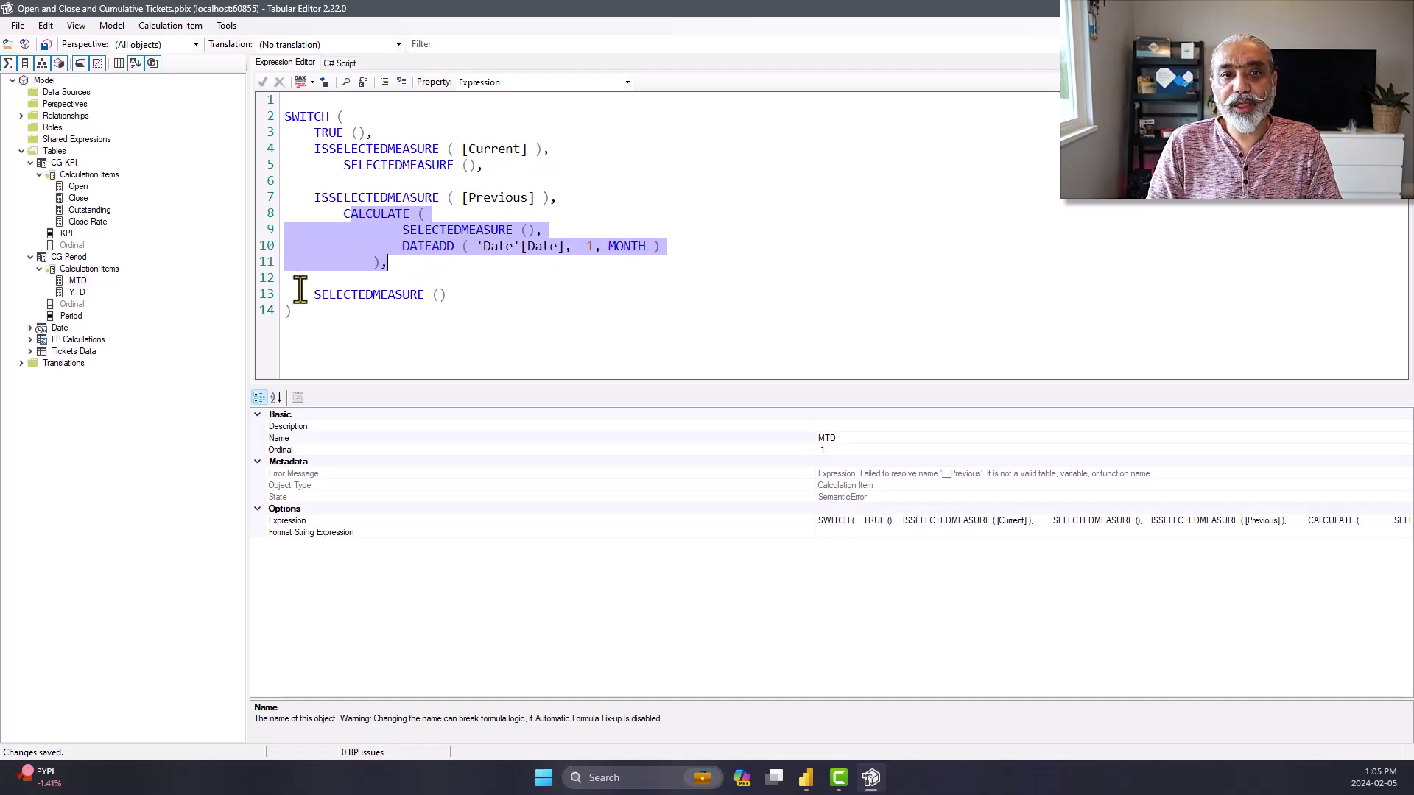
pyautogui.moveTo(299, 293); pyautogui.dragTo(529, 302)
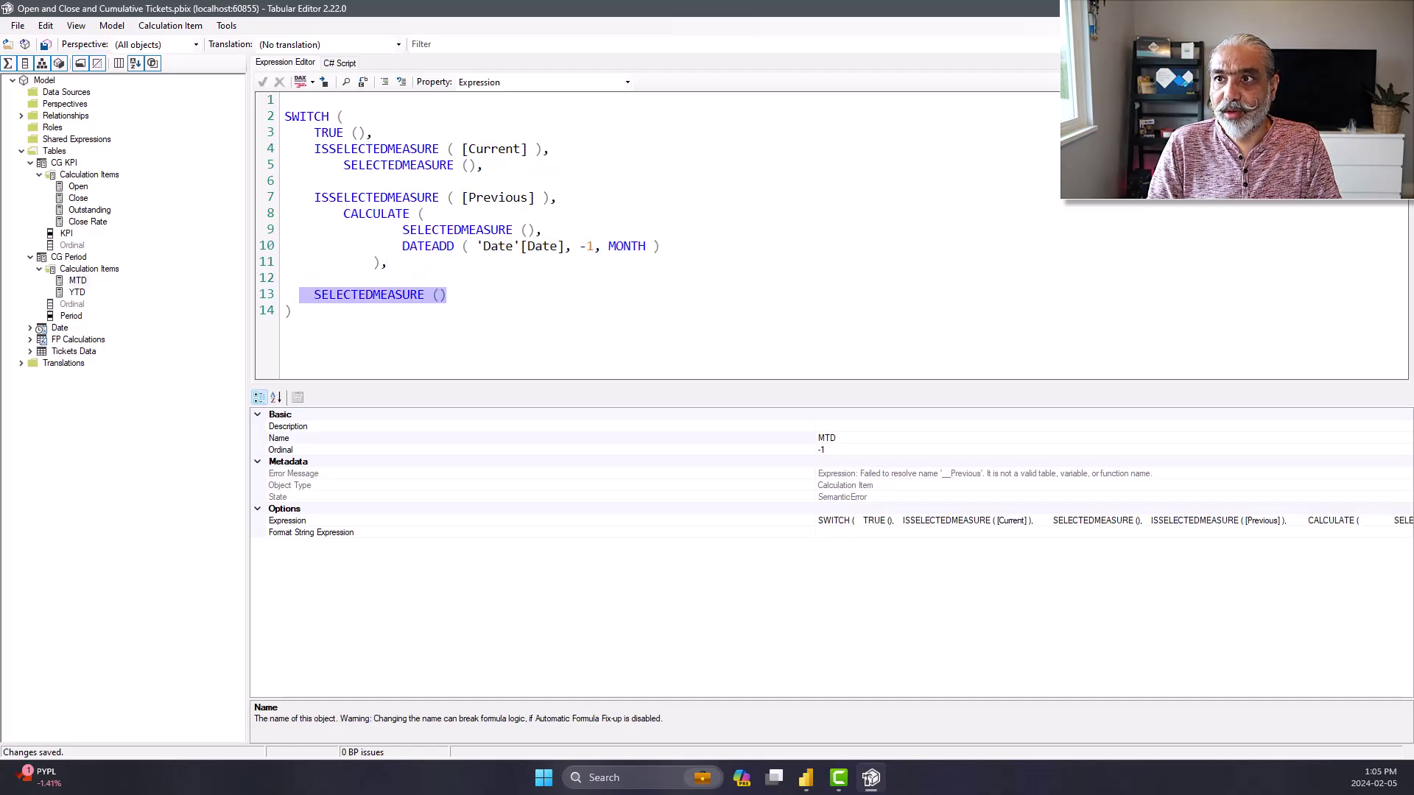
pyautogui.hotkey('alt', 'Tab')
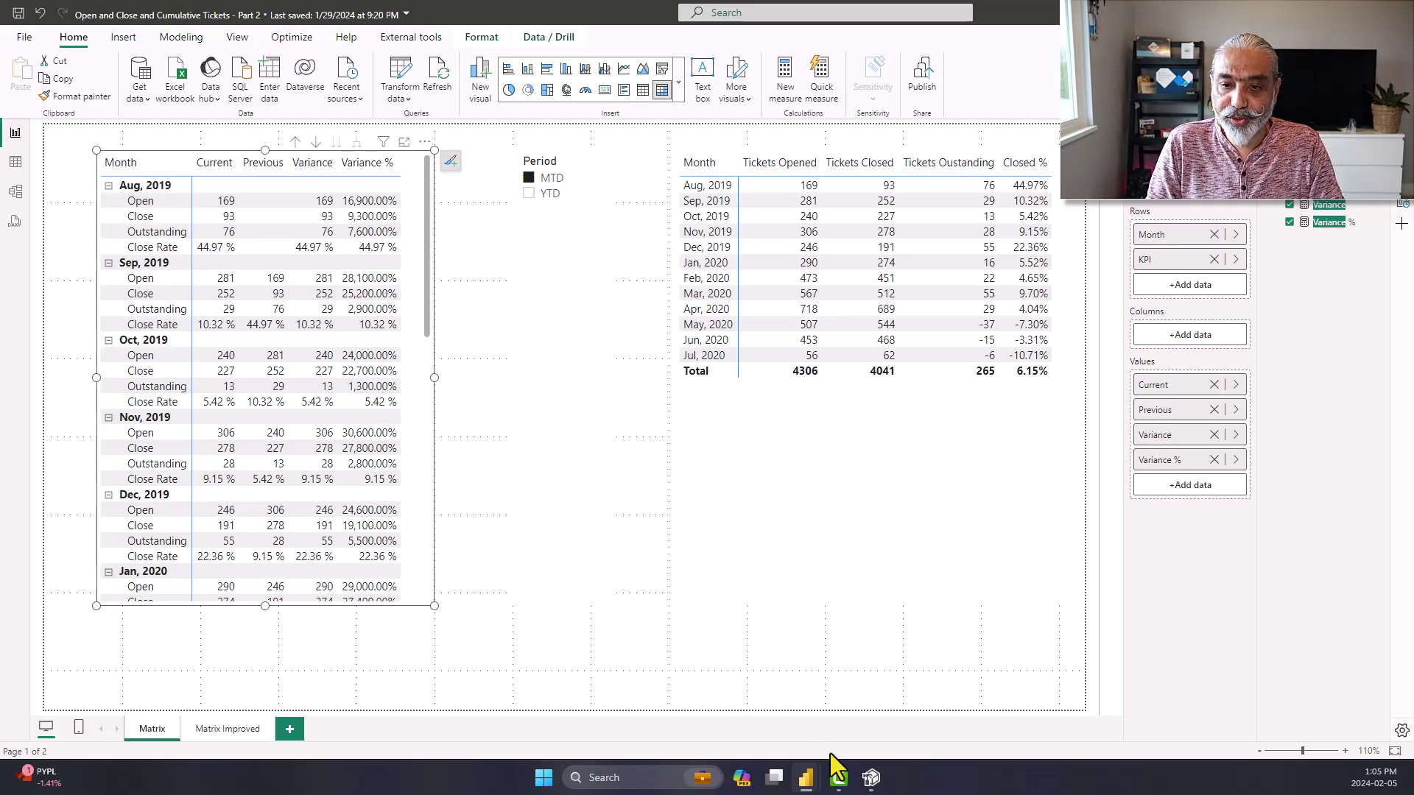
pyautogui.click(871, 778)
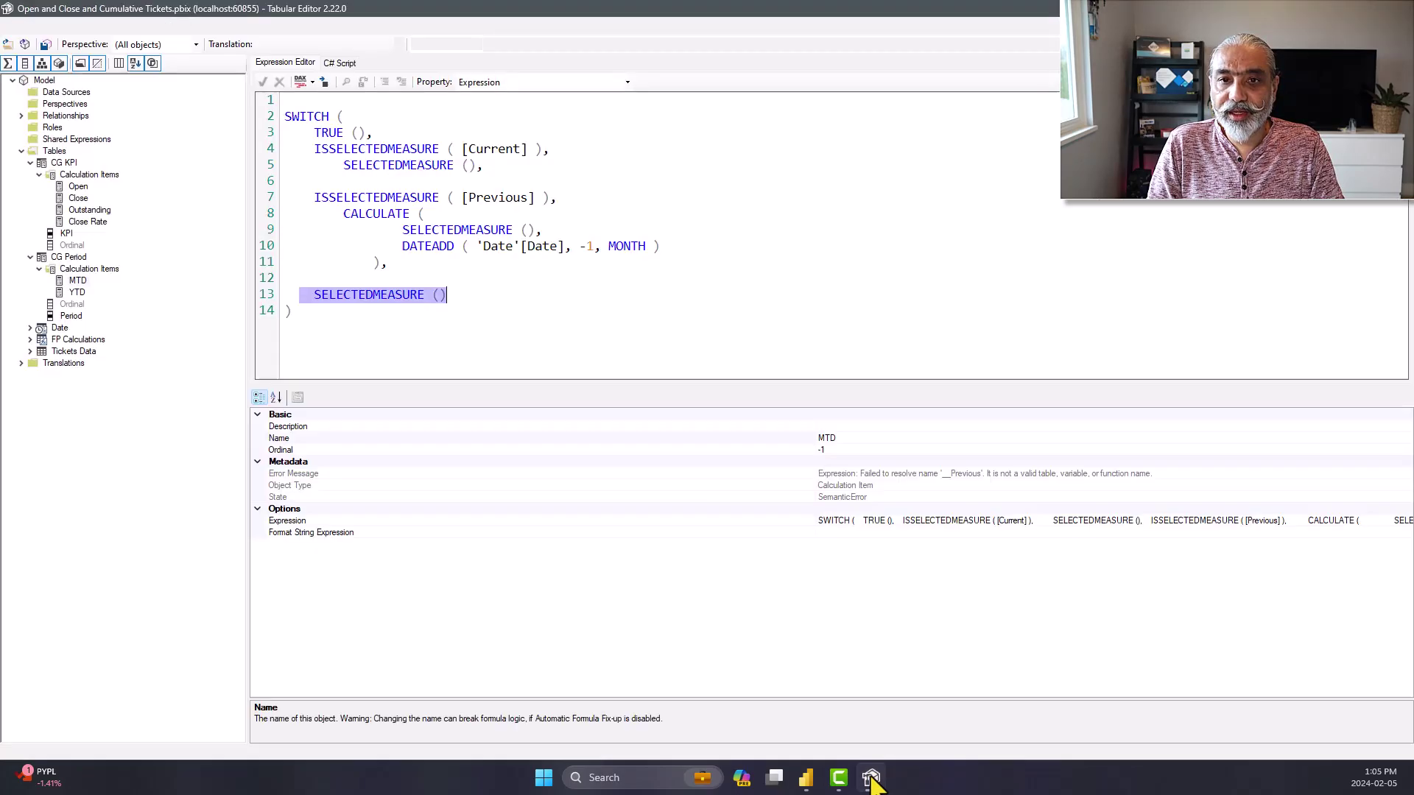
# Insert the condition ISSELECTEDMEASURE ( [Variance] ), before the default SELECTEDMEASURE () in the MTD expression
pyautogui.click(437, 210)
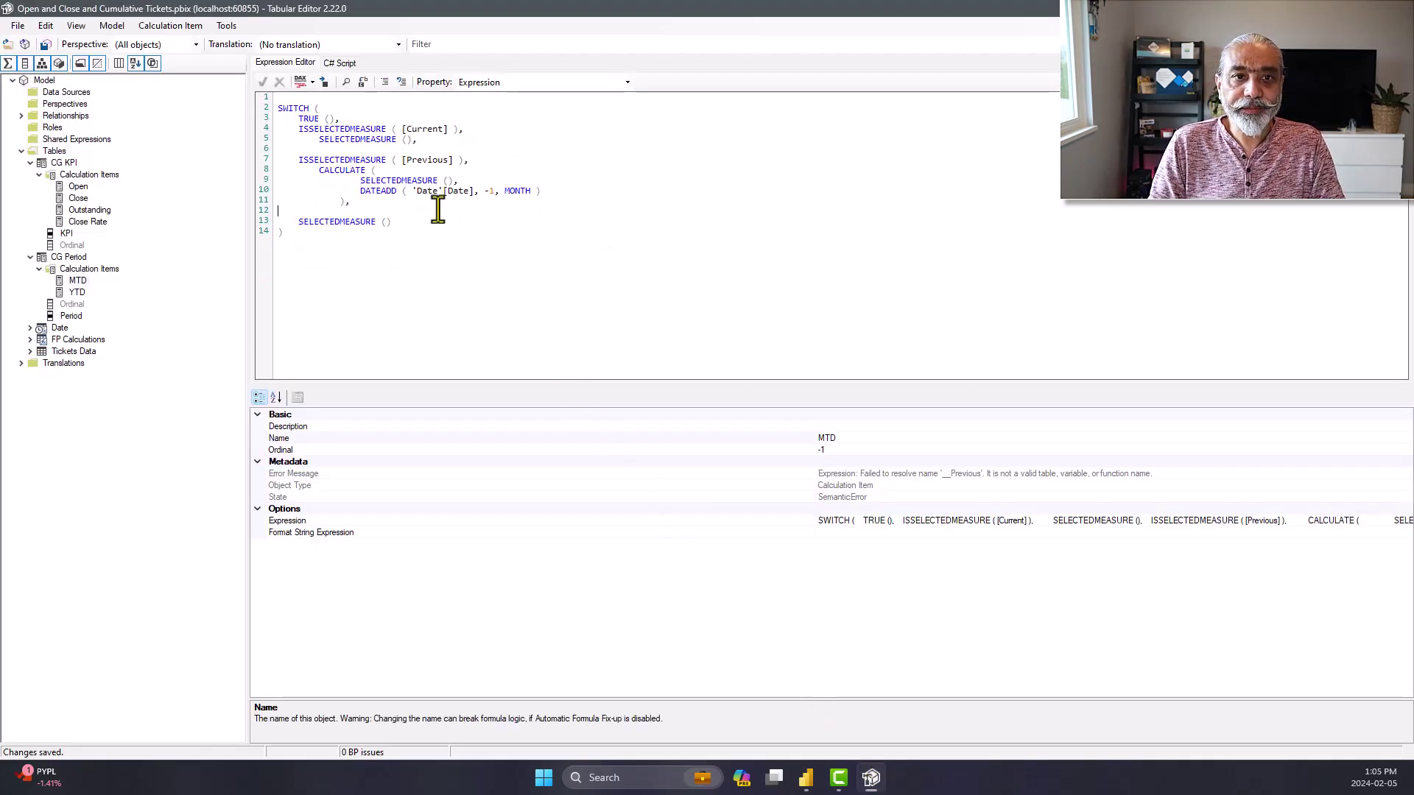
pyautogui.press('Return')
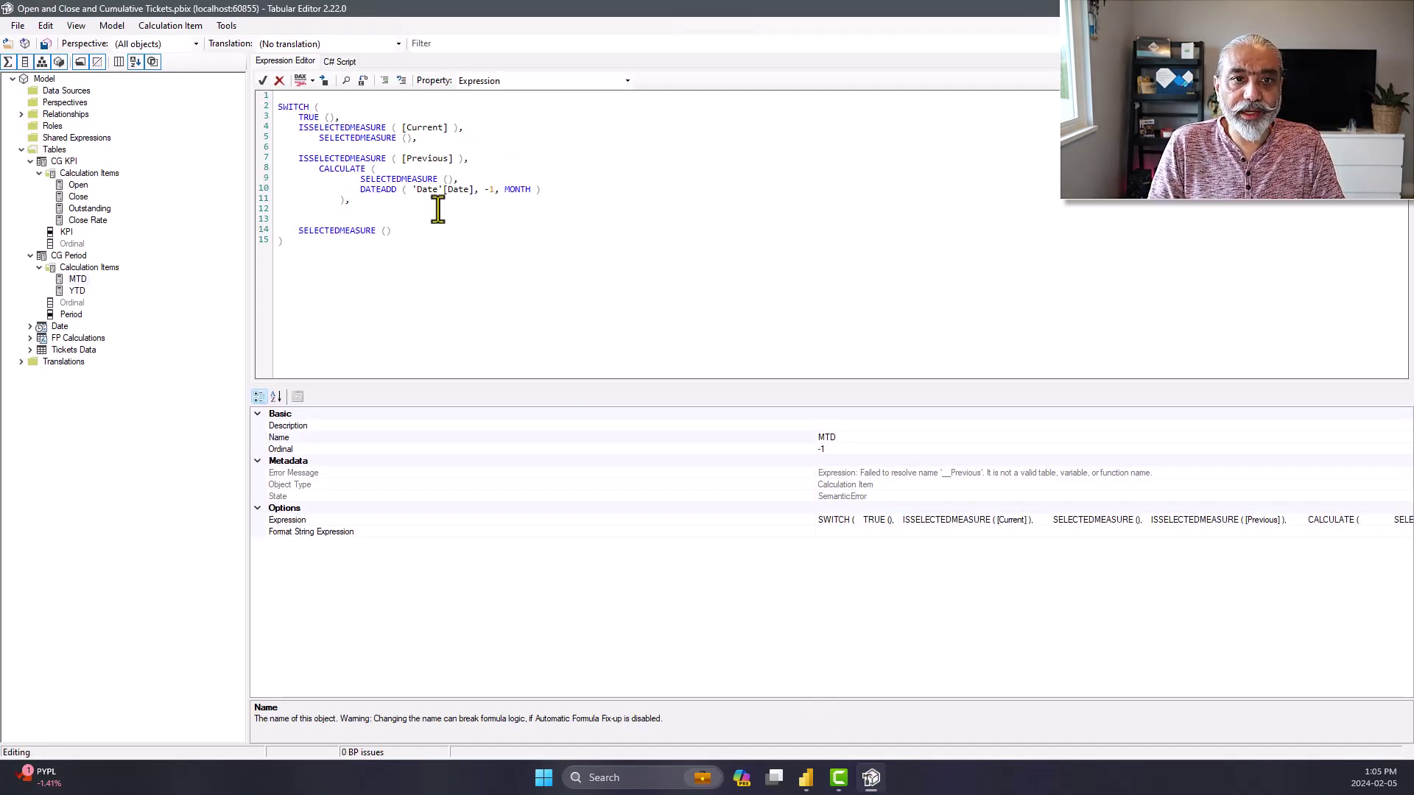
pyautogui.write('ISSE')
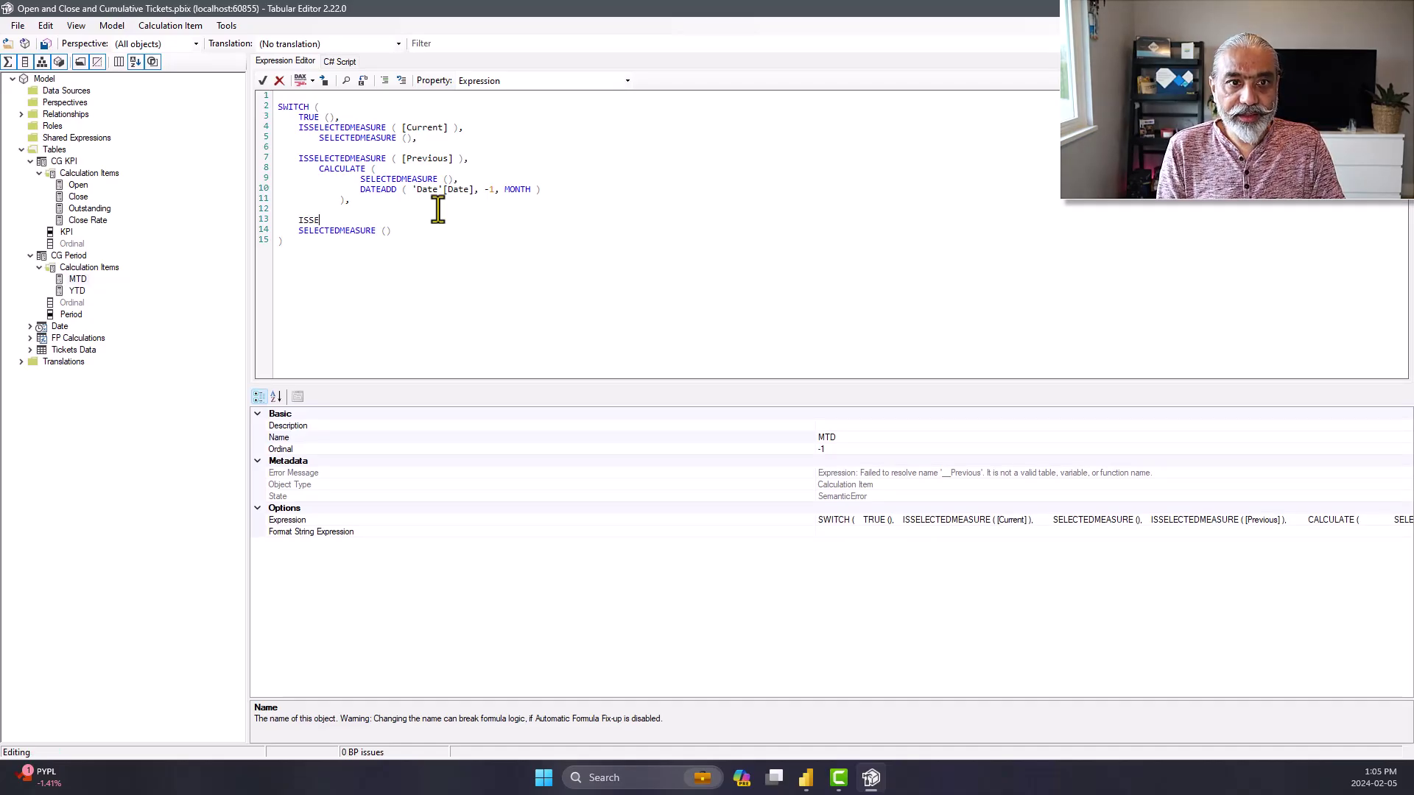
pyautogui.write('LECTEDMEA')
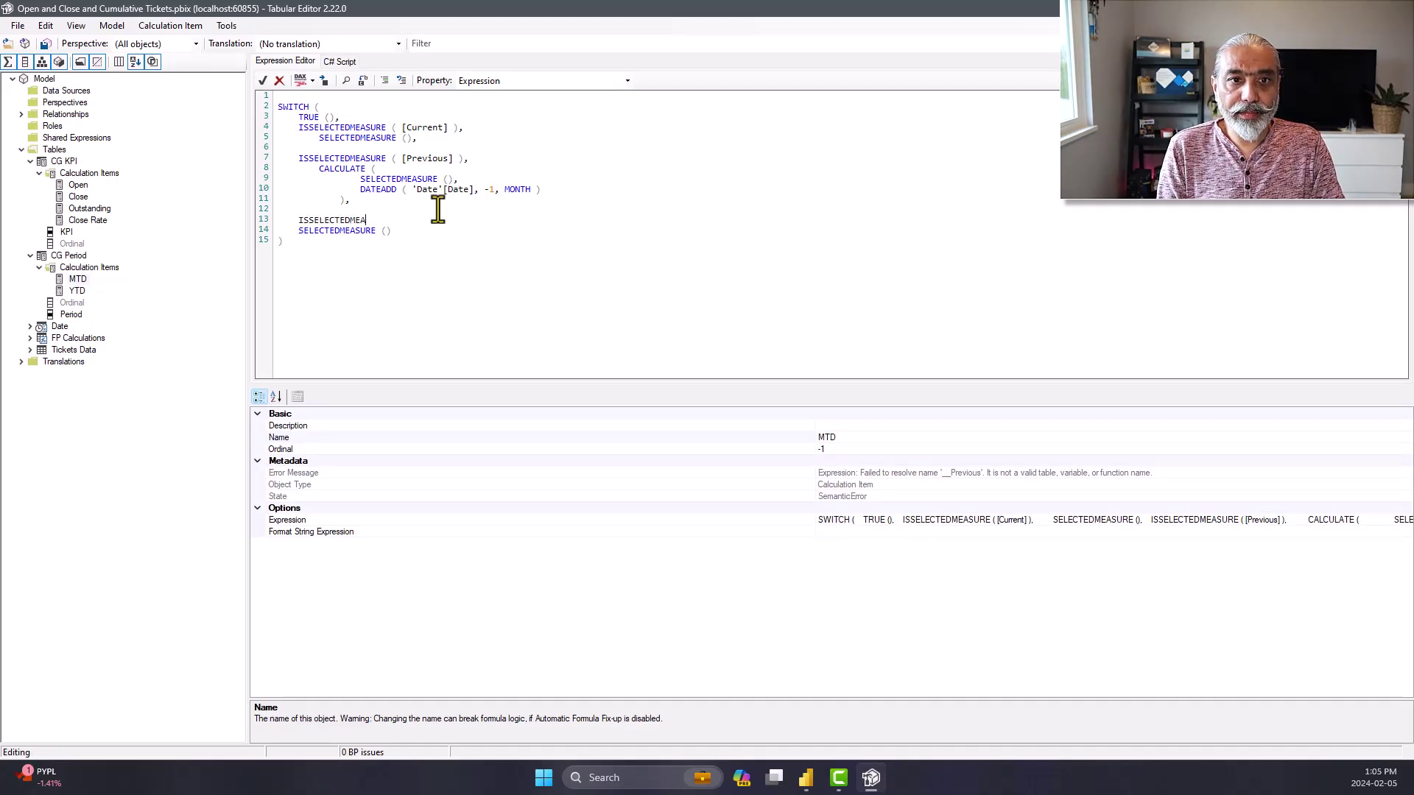
pyautogui.write('SURE ( [Variance]')
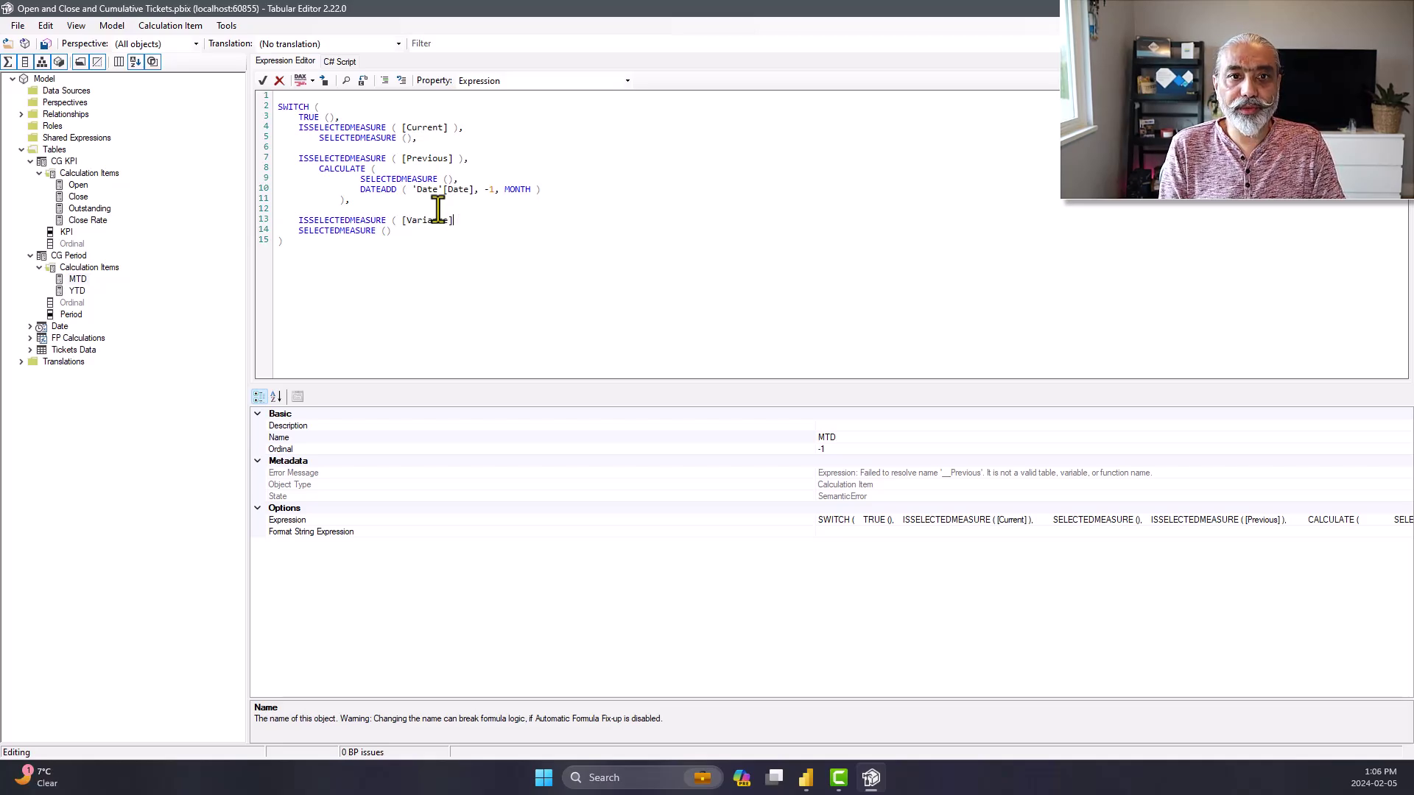
pyautogui.write(' ),')
pyautogui.press('Return')
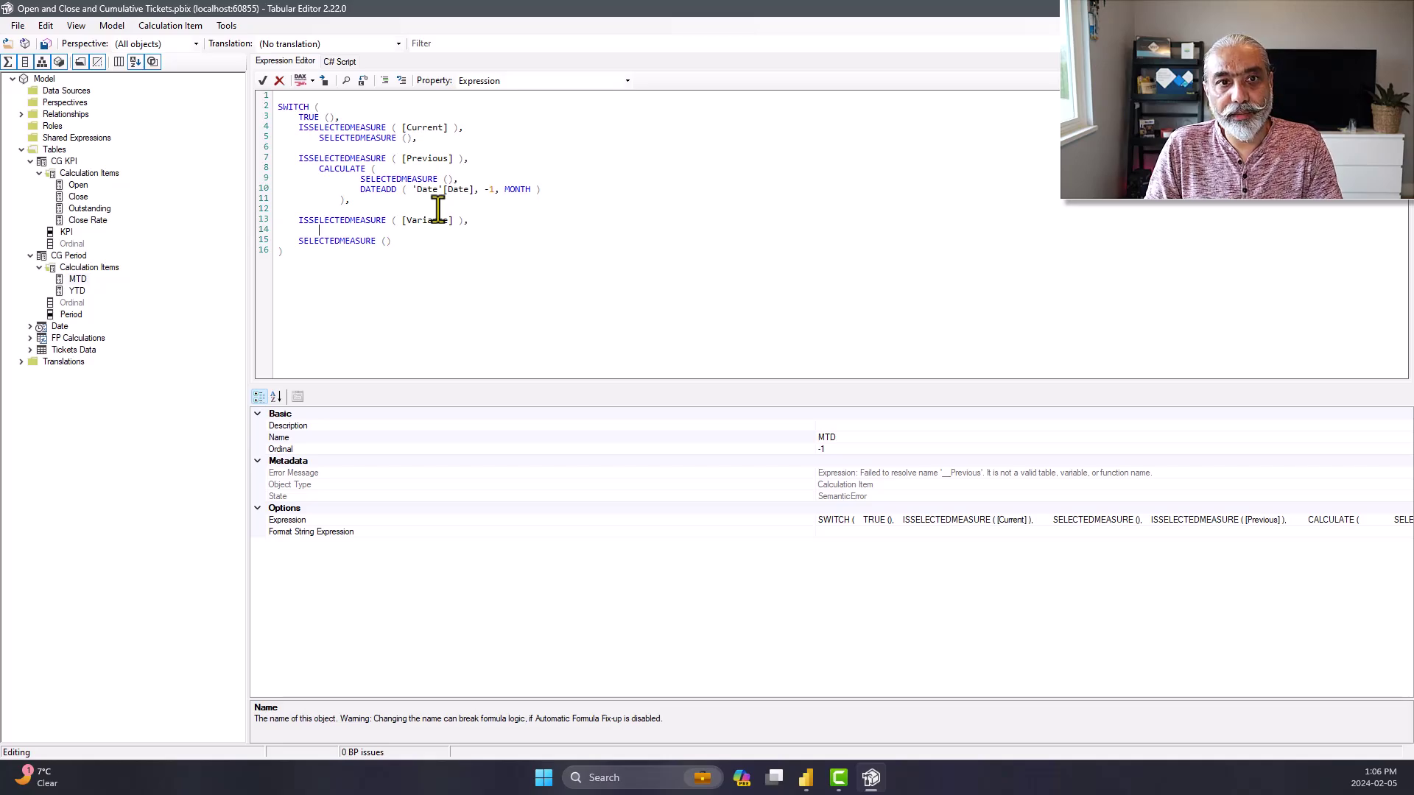
# Start the Variance branch's result with SELECTEDMEASURE () followed by a minus sign and a new line
pyautogui.moveTo(302, 158); pyautogui.dragTo(515, 176)
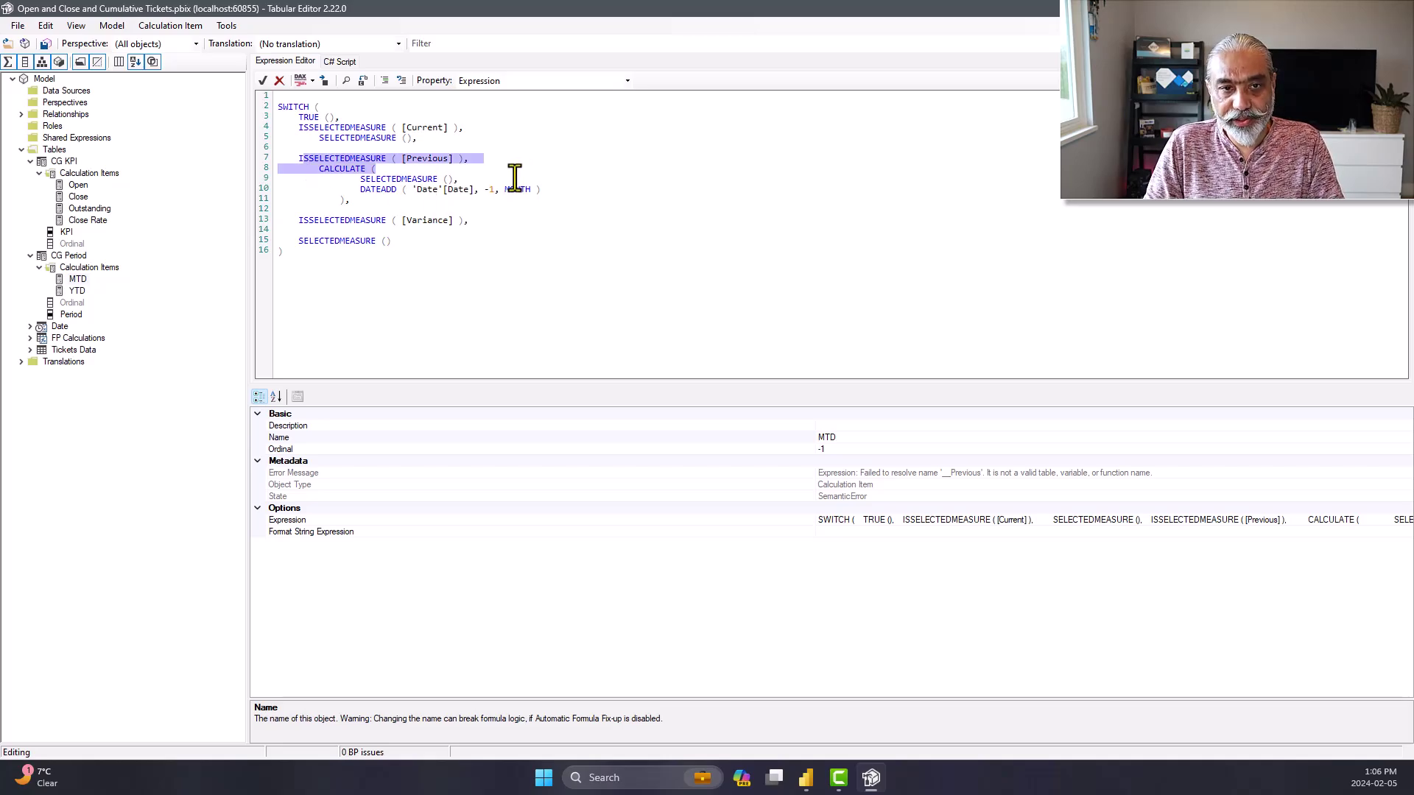
pyautogui.click(389, 230)
pyautogui.write('SELE')
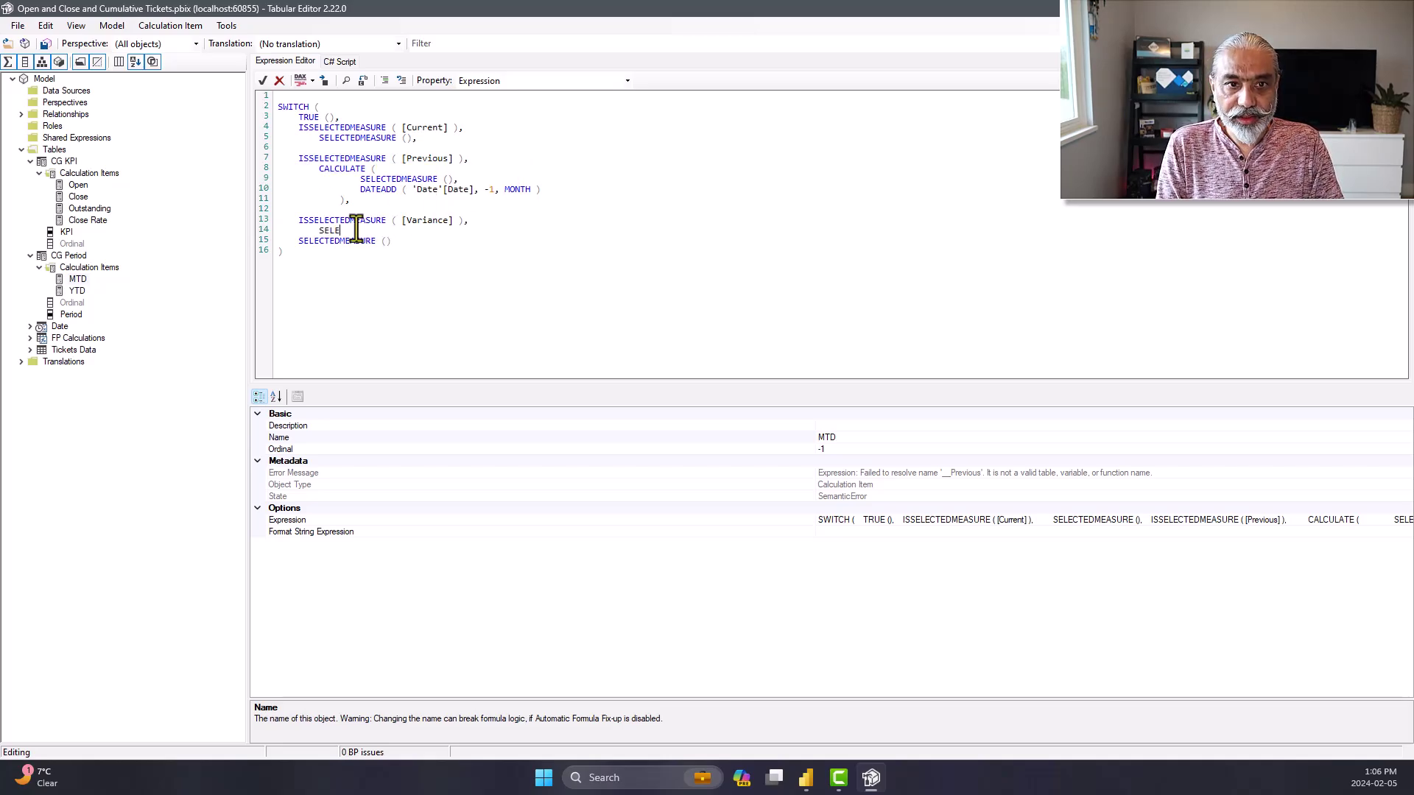
pyautogui.write('CTEDMEASU')
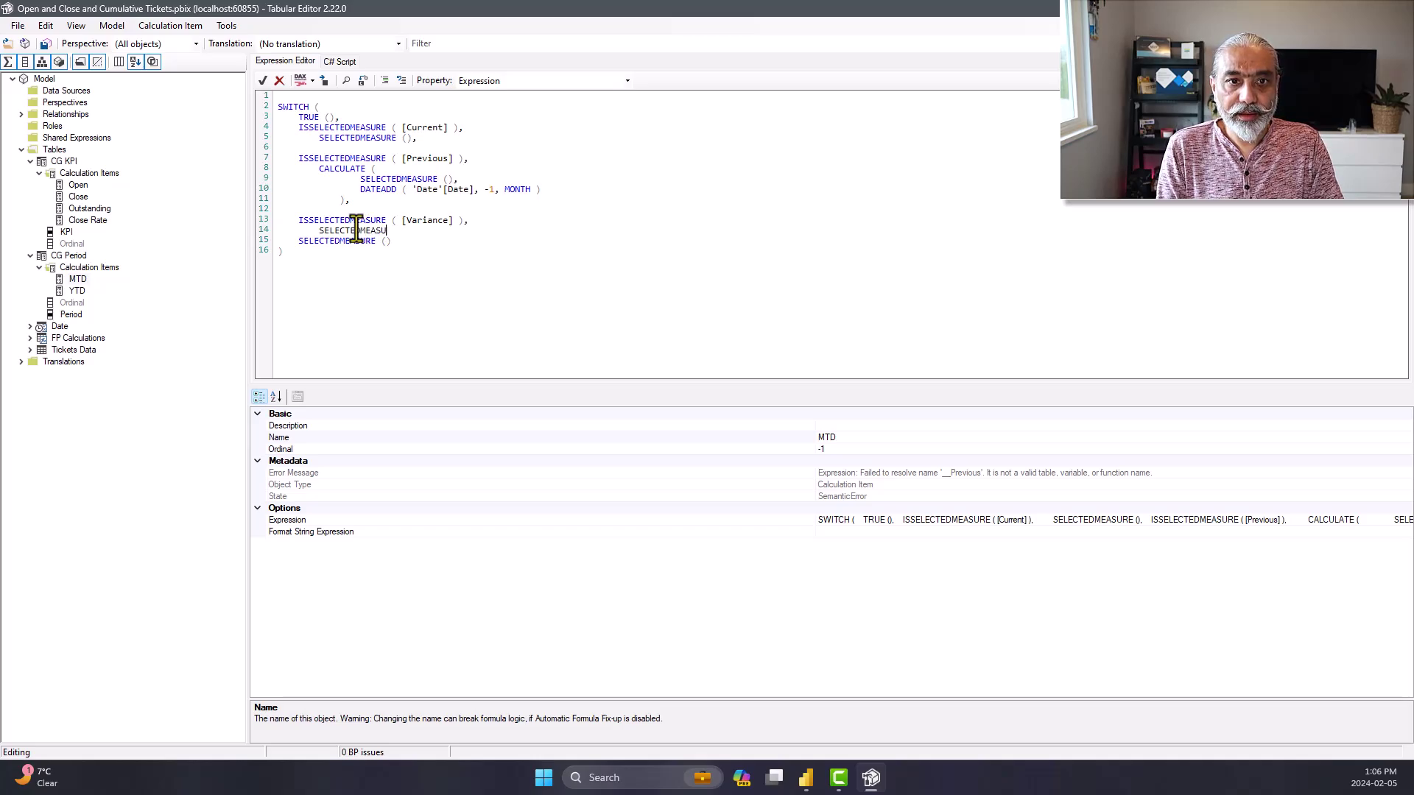
pyautogui.write('RE () -')
pyautogui.press('Return')
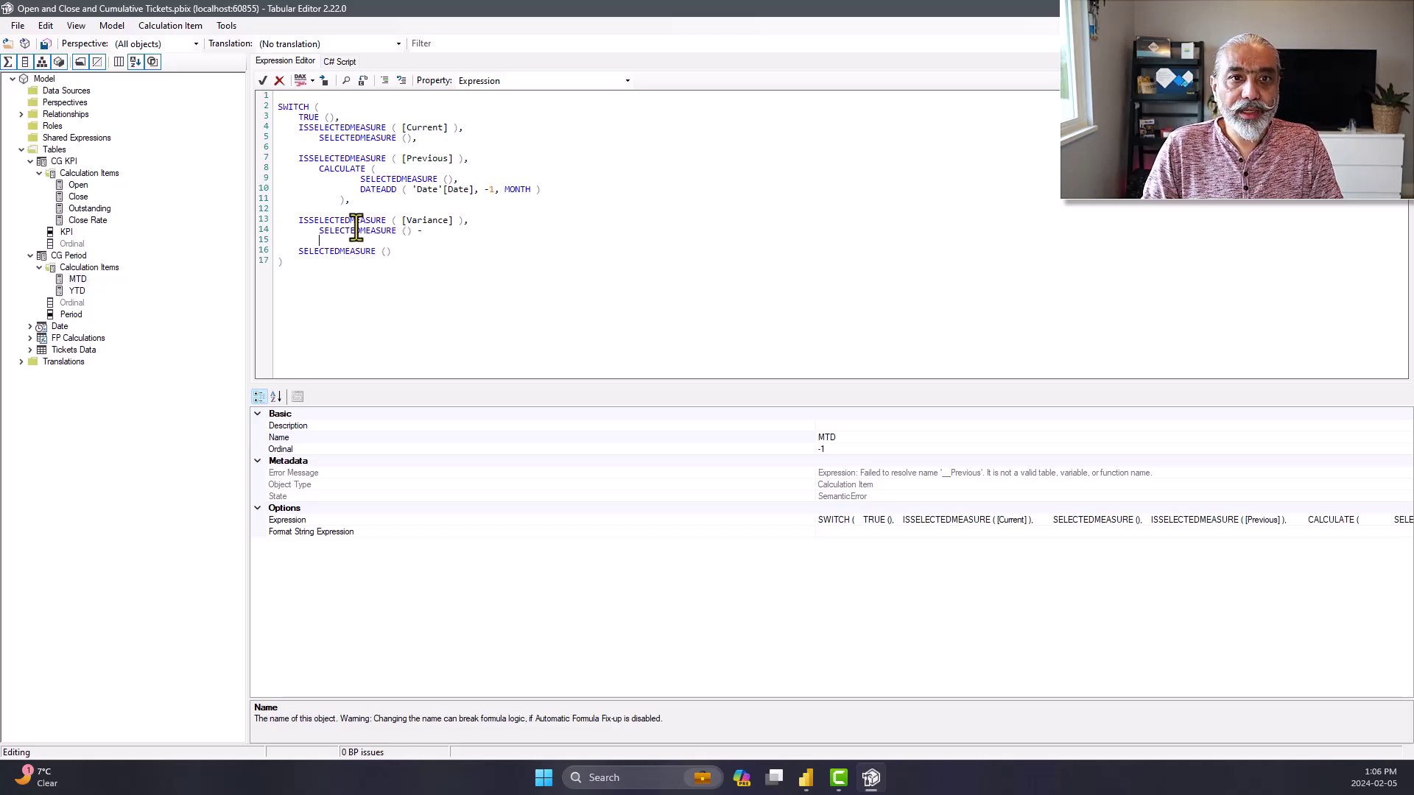
# Copy the CALCULATE block with DATEADD from the Previous branch to the line below the Variance branch's minus sign
pyautogui.moveTo(352, 200); pyautogui.dragTo(237, 171)
pyautogui.hotkey('ctrl', 'c')
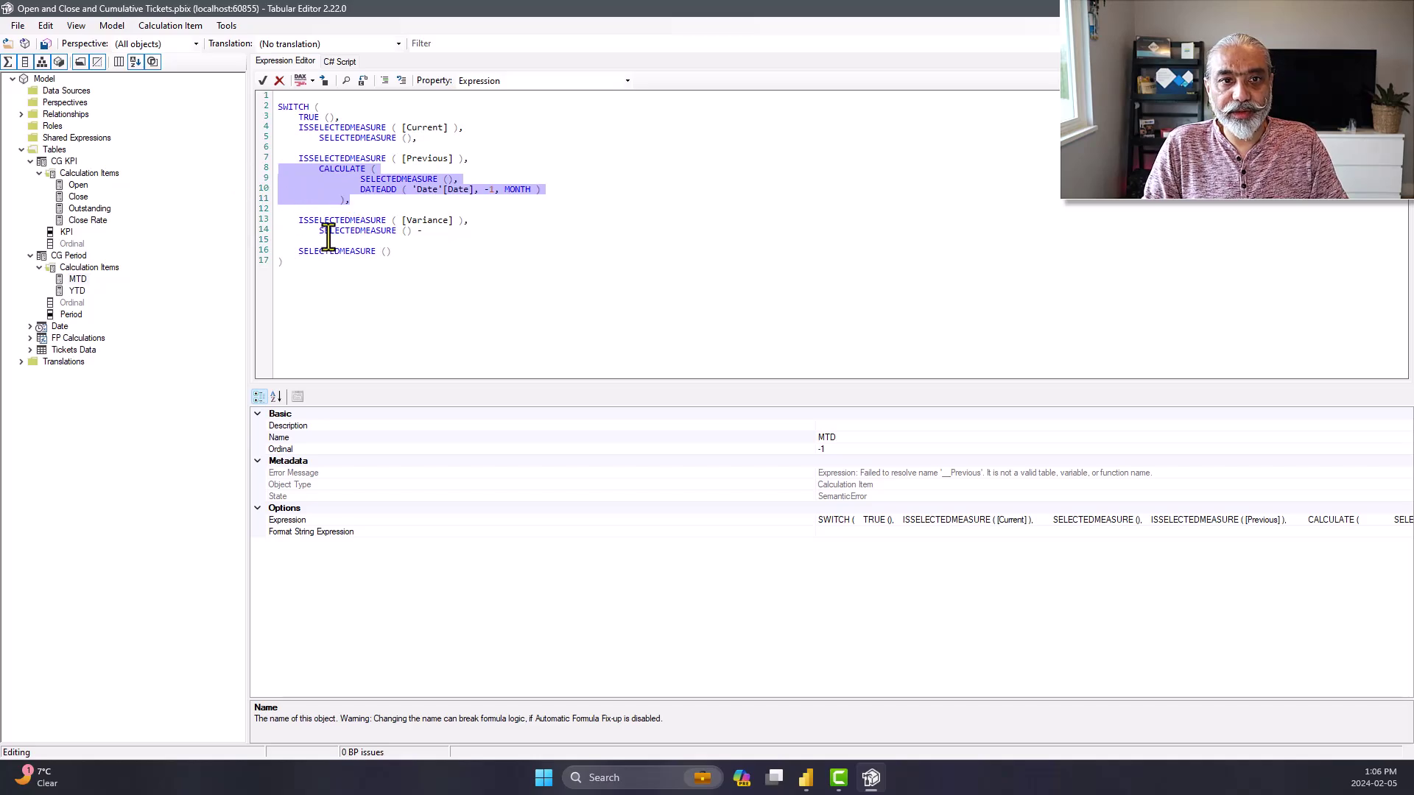
pyautogui.click(332, 240)
pyautogui.hotkey('ctrl', 'v')
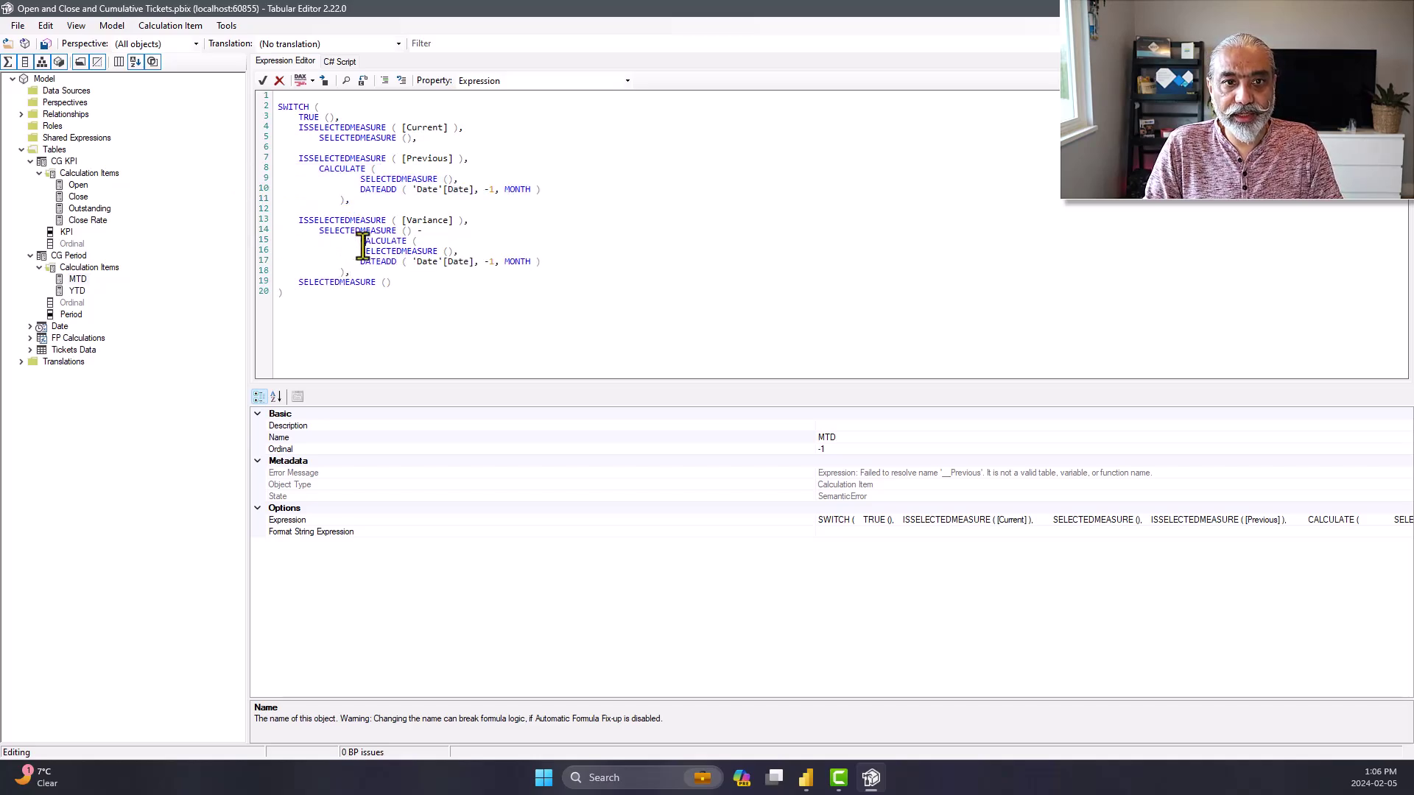
# Align the indentation of the pasted CALCULATE block, its arguments and closing parenthesis under the Variance branch
pyautogui.click(361, 241)
pyautogui.press('BackSpace')
pyautogui.press('BackSpace')
pyautogui.click(360, 251)
pyautogui.press('BackSpace')
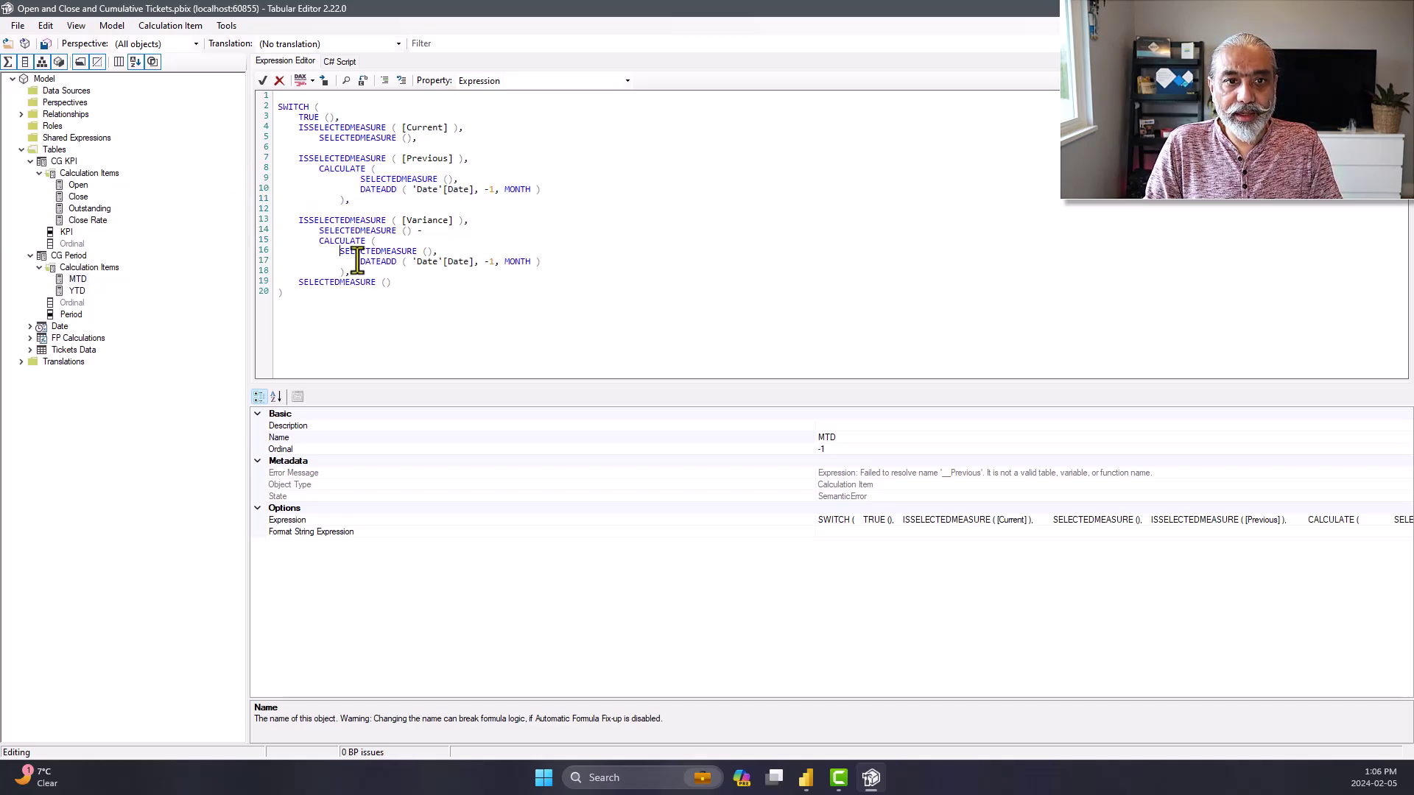
pyautogui.click(360, 261)
pyautogui.press('BackSpace')
pyautogui.press('BackSpace')
pyautogui.click(344, 271)
pyautogui.press('BackSpace')
pyautogui.click(365, 271)
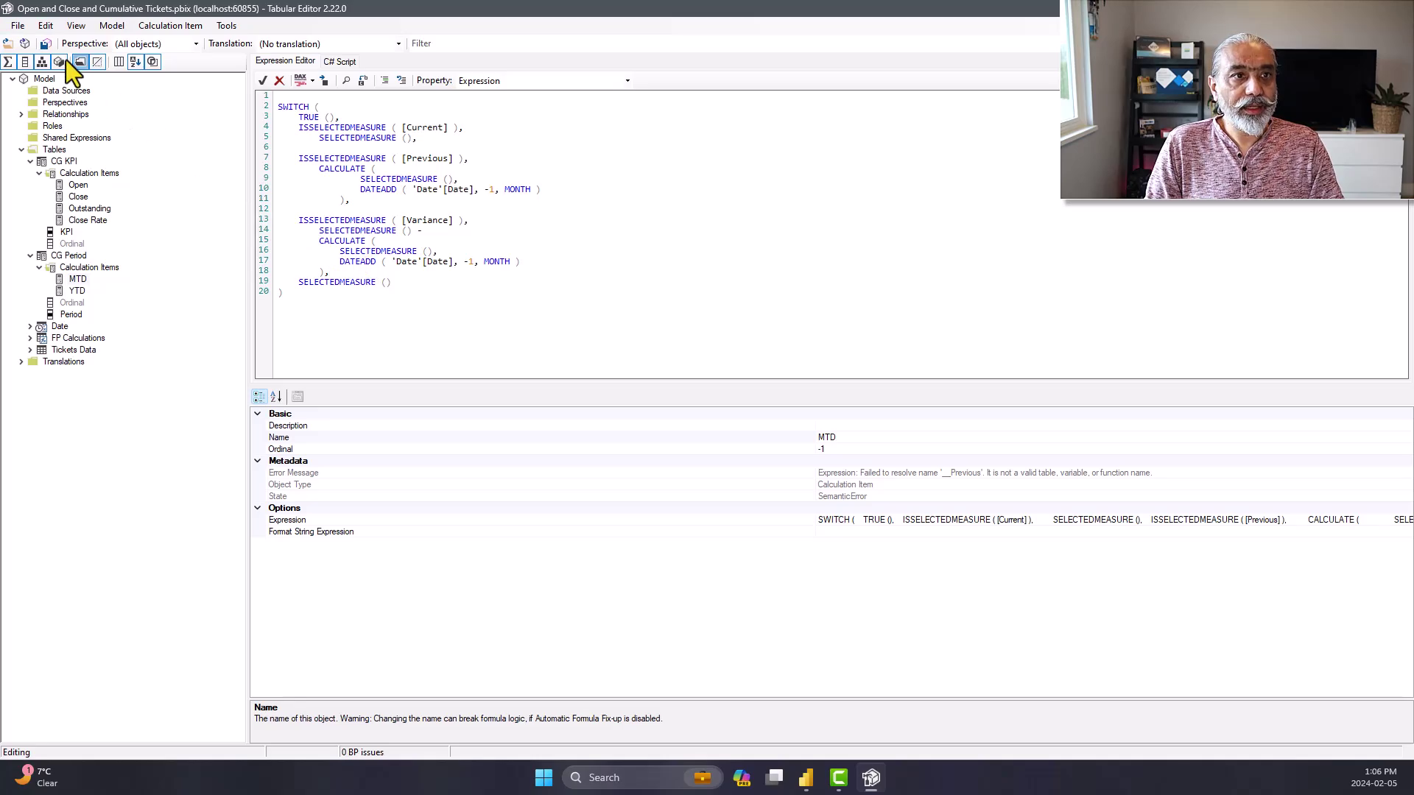
# Save the MTD changes to the model and return to the Power BI report to check the Variance column
pyautogui.click(46, 44)
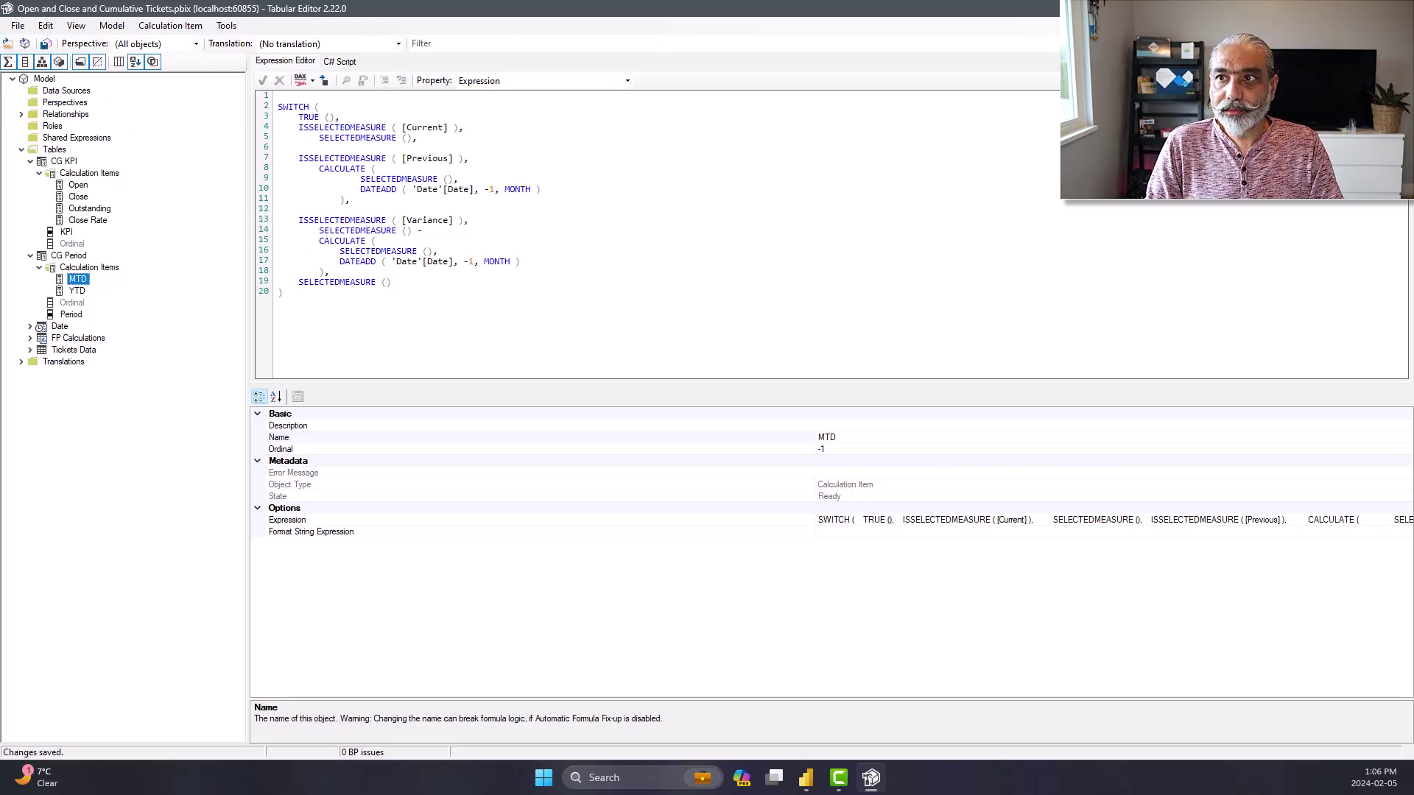
pyautogui.click(1330, 8)
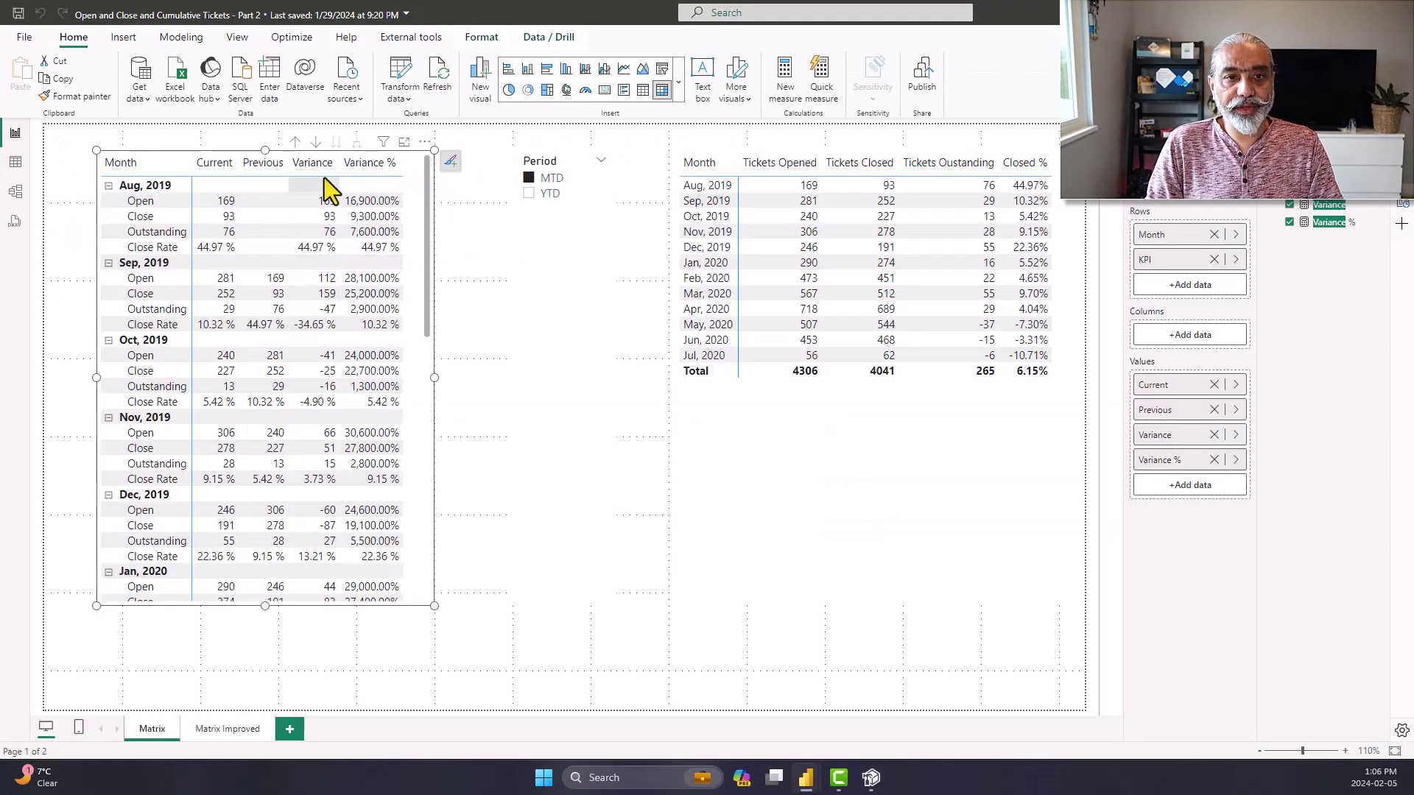
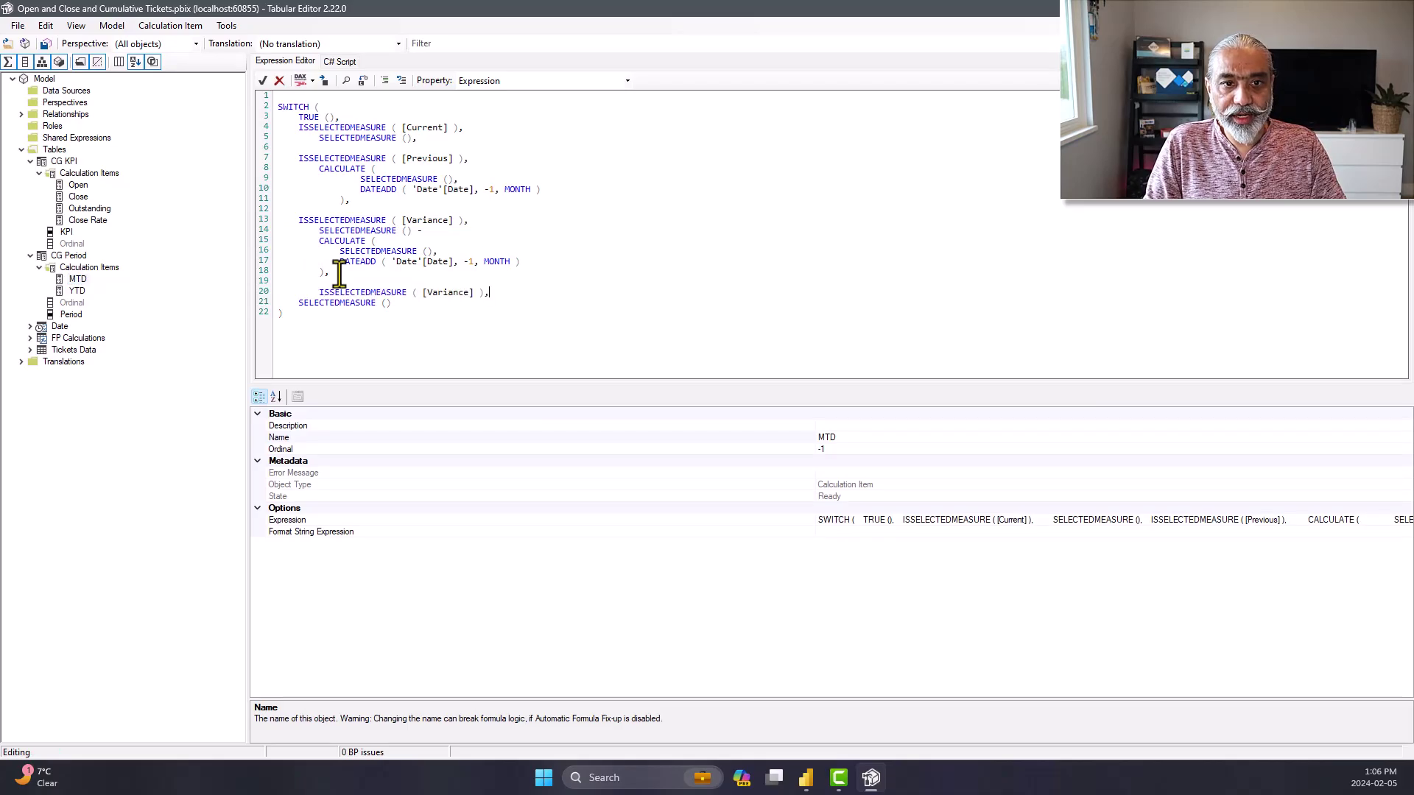
# In Tabular Editor, add the condition ISSELECTEDMEASURE ( [Variance %] ), after the Variance branch and start its result with DIVIDE
pyautogui.click(317, 295)
pyautogui.hotkey('shift', 'Tab')
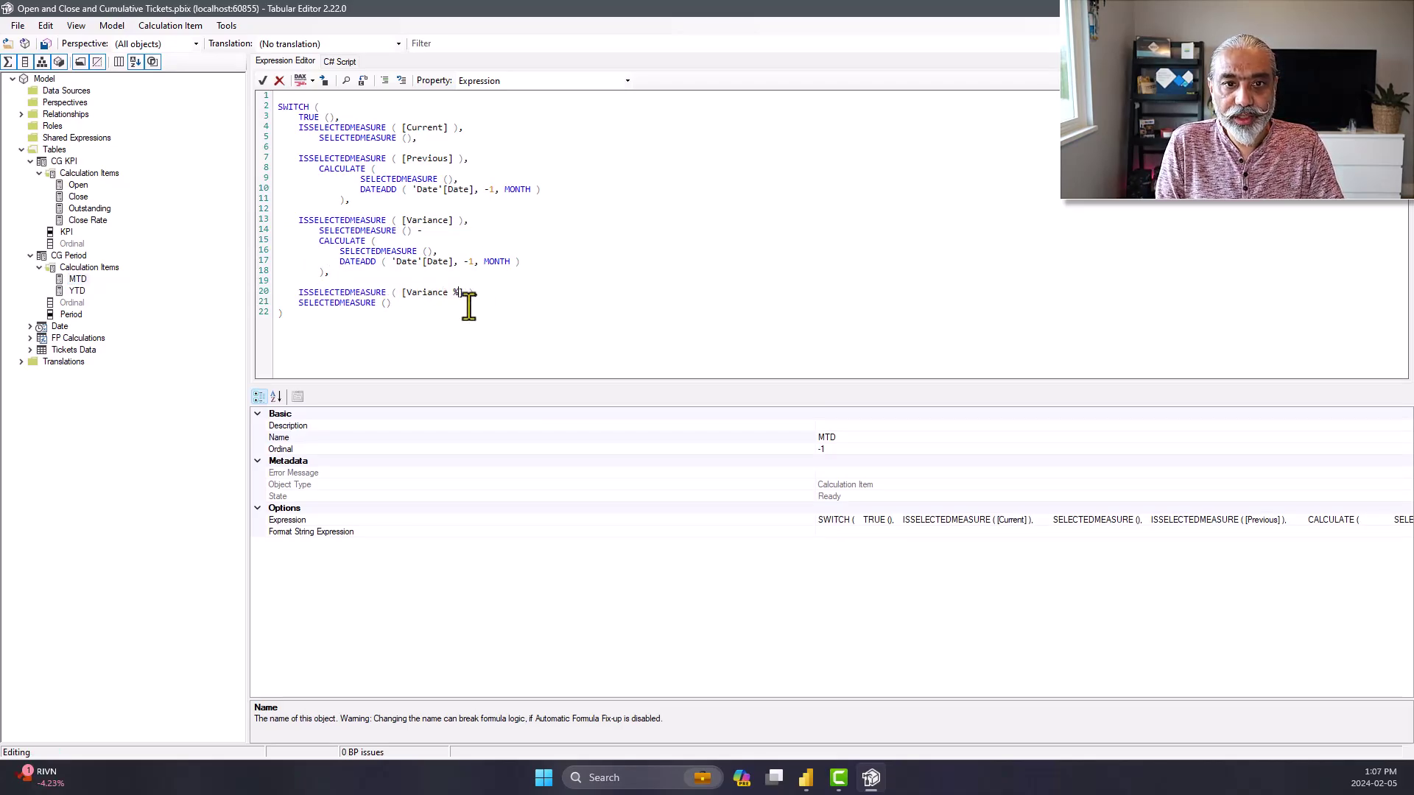
pyautogui.press('Return')
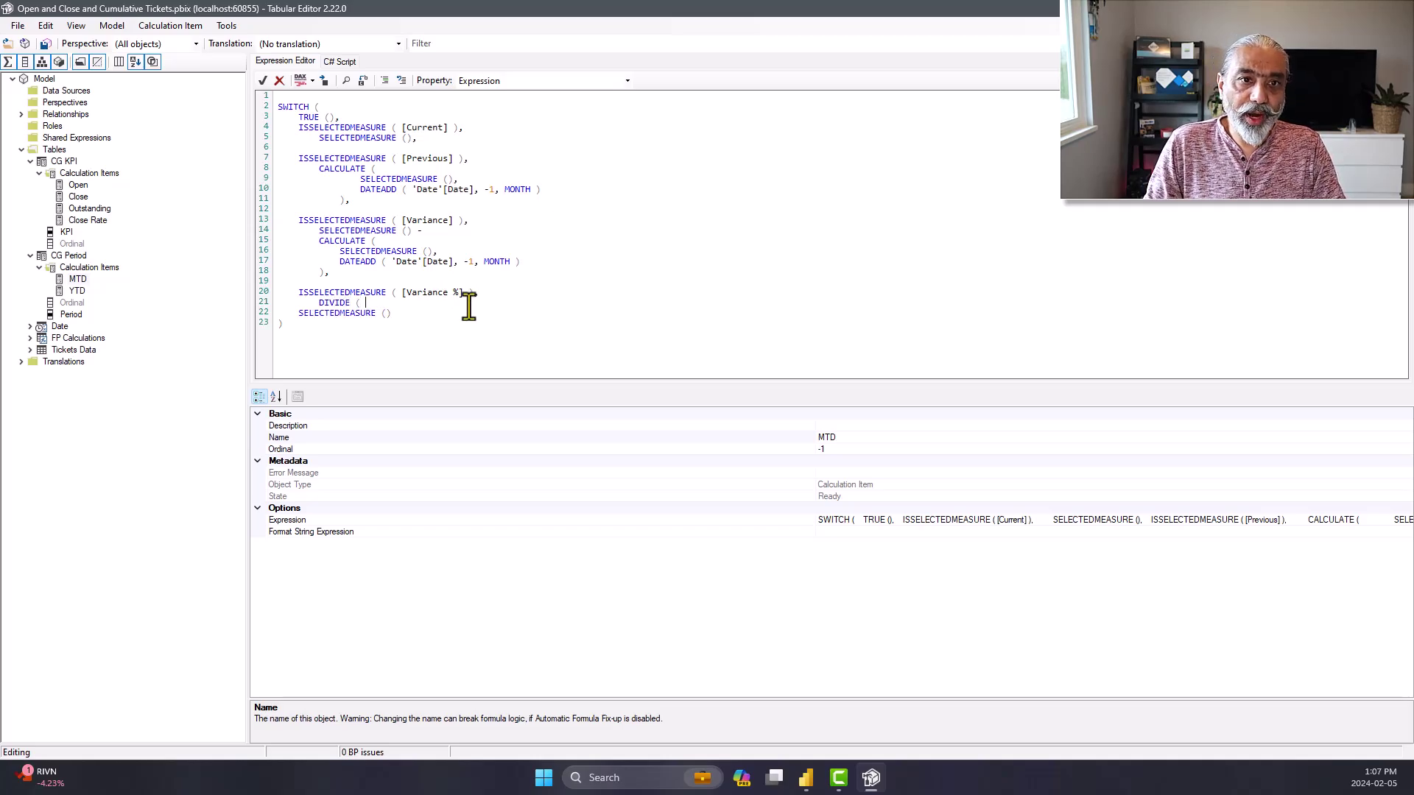
# Copy the Variance branch's SELECTEDMEASURE () minus CALCULATE expression into the Variance % DIVIDE as its numerator
pyautogui.moveTo(309, 231); pyautogui.dragTo(331, 272)
pyautogui.hotkey('ctrl', 'c')
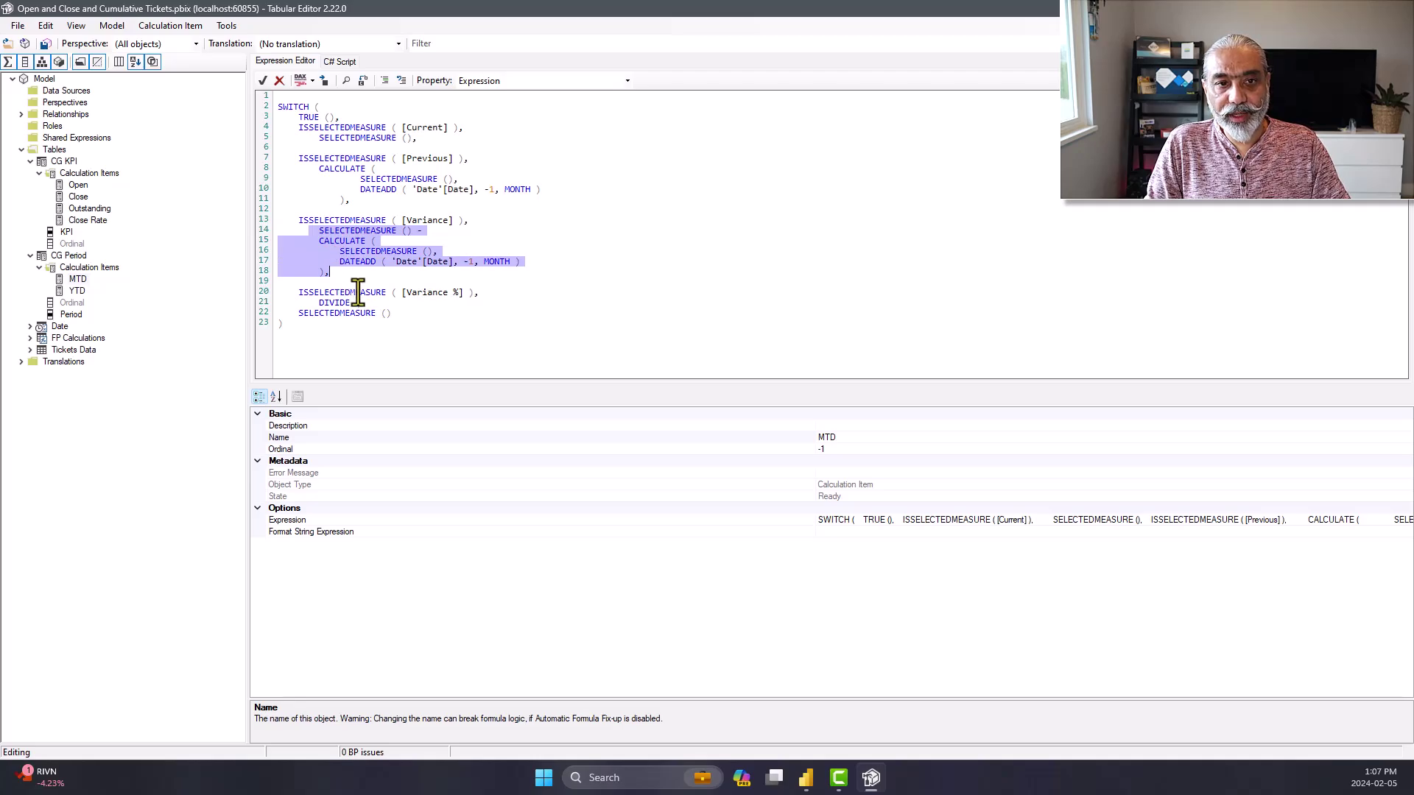
pyautogui.click(365, 303)
pyautogui.write('(')
pyautogui.press('Return')
pyautogui.hotkey('ctrl', 'v')
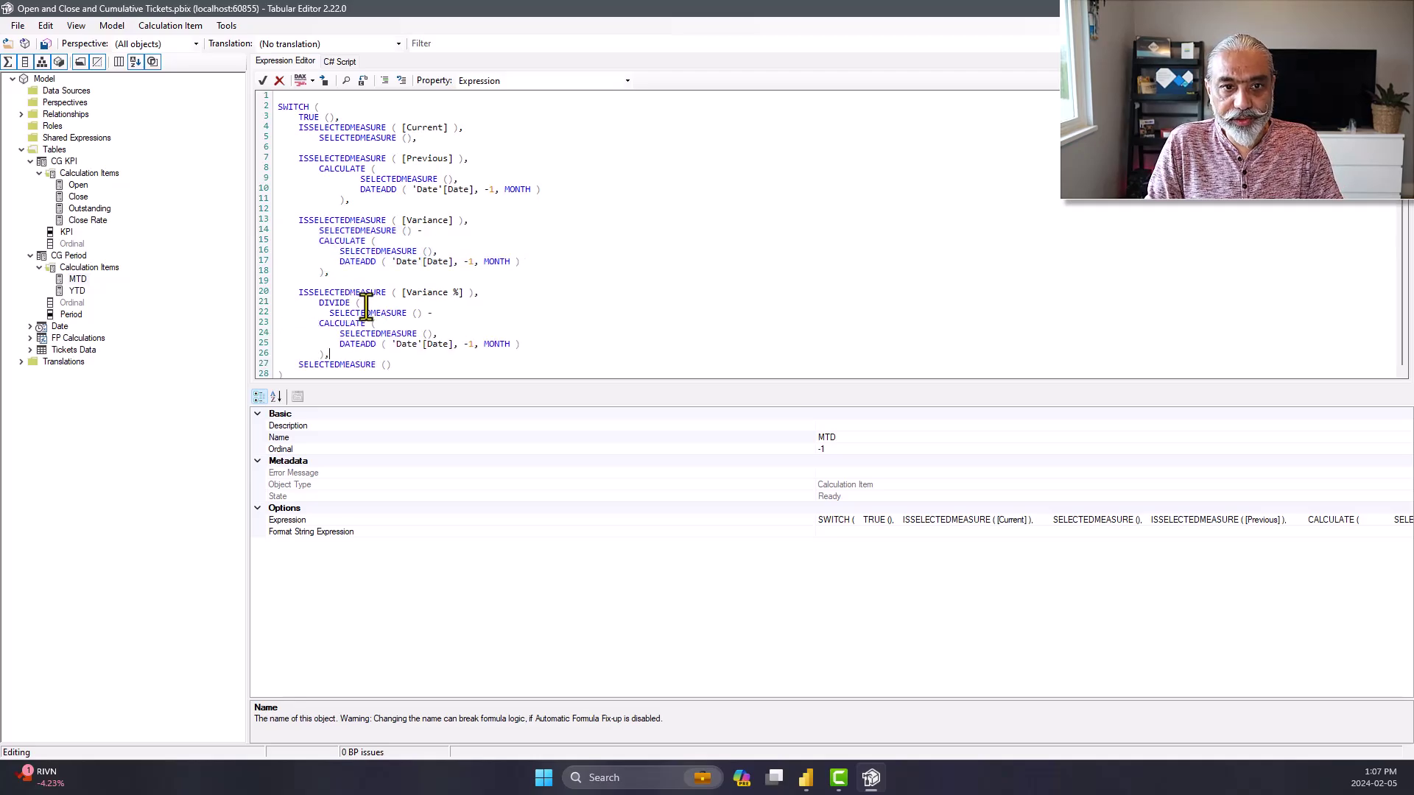
# Indent the numerator's SELECTEDMEASURE () line and CALCULATE block one level inside the DIVIDE, copying the CALCULATE block
pyautogui.press('Tab')
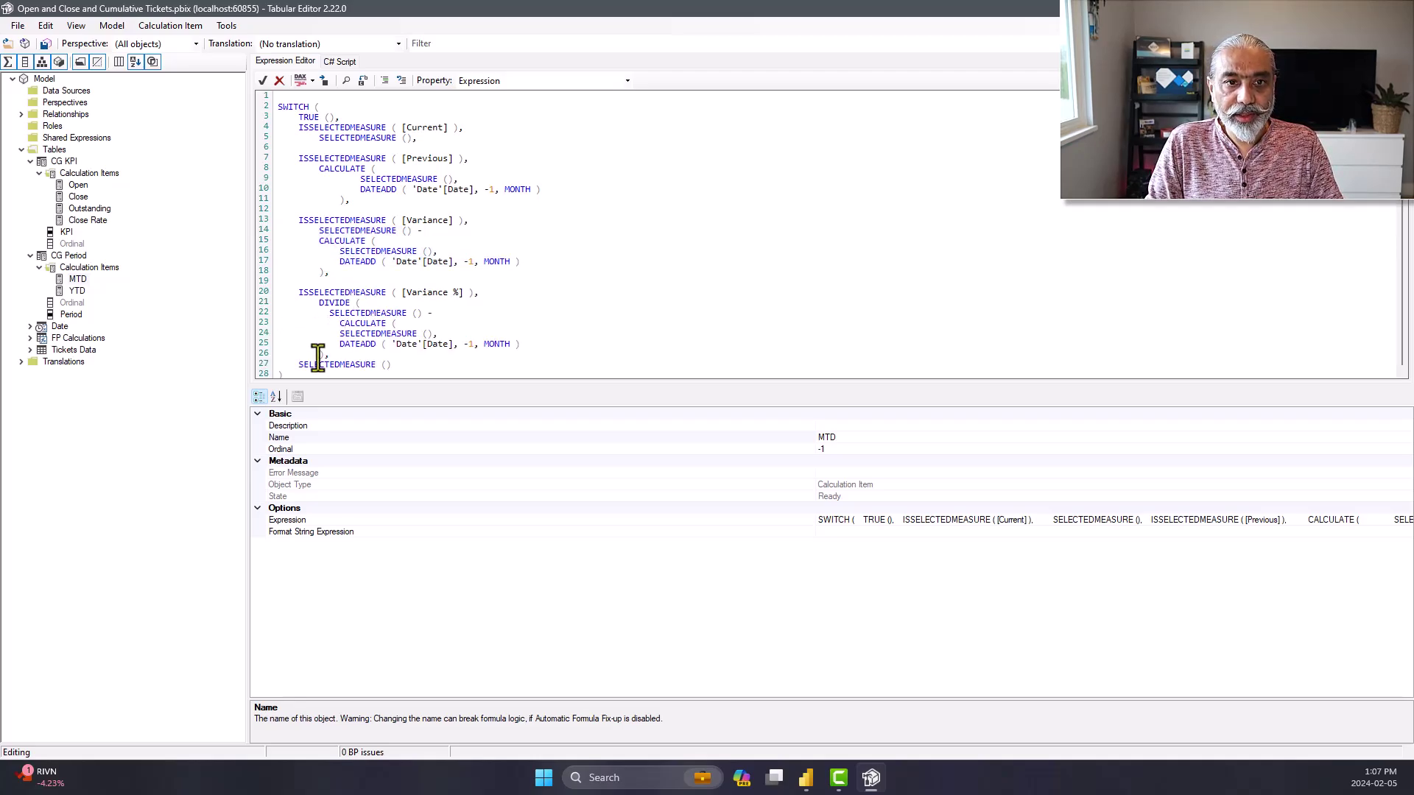
pyautogui.hotkey('shift', 'Tab')
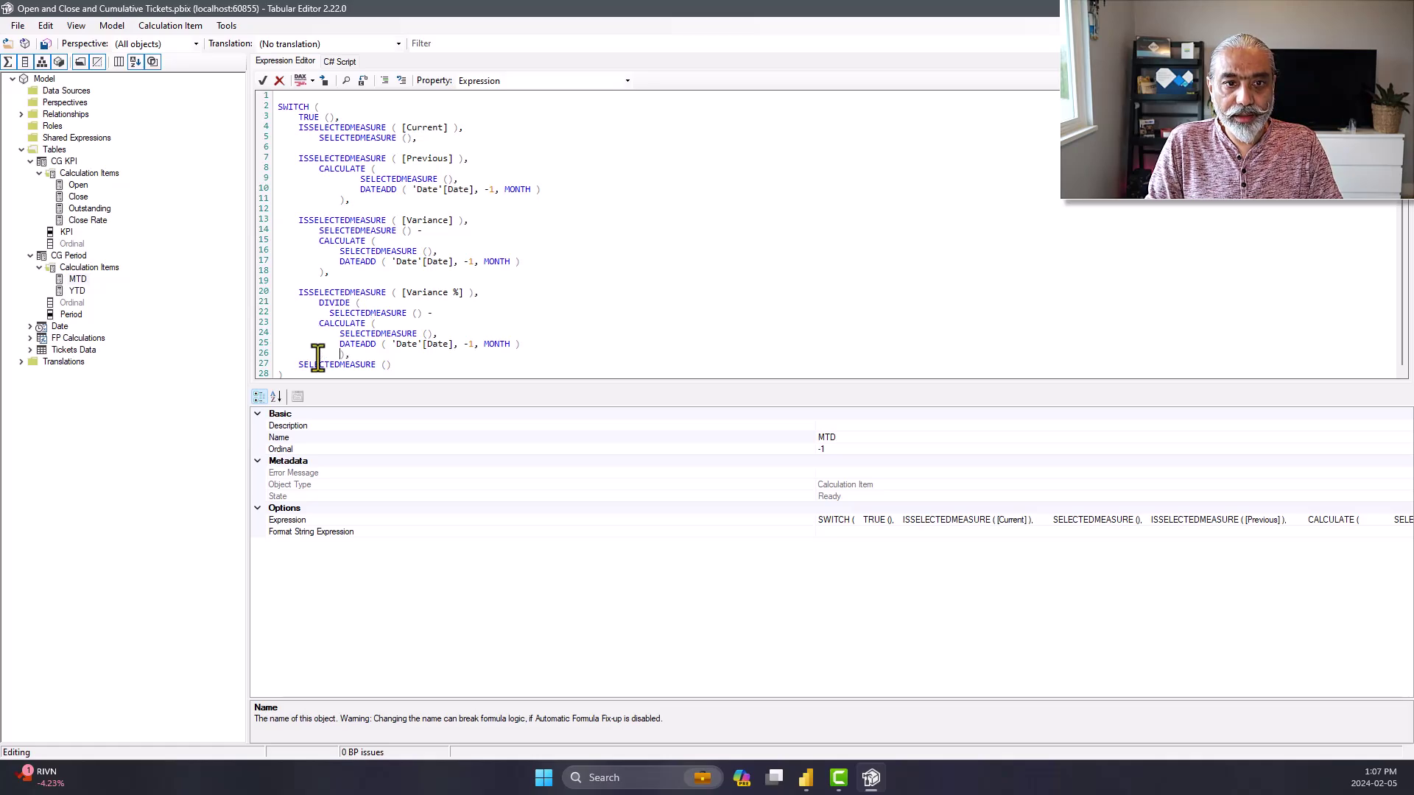
pyautogui.hotkey('shift', 'Tab')
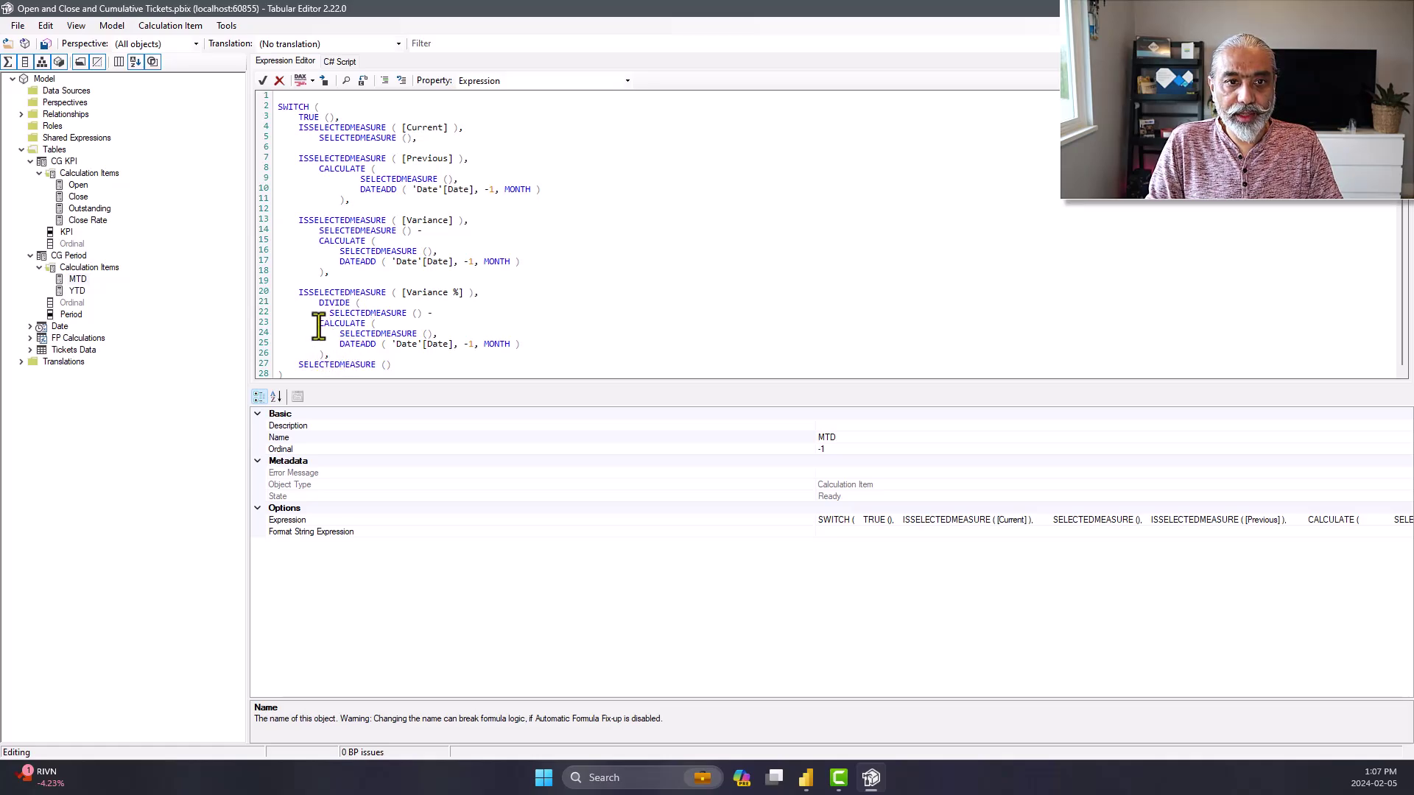
pyautogui.moveTo(318, 325); pyautogui.dragTo(329, 356)
pyautogui.hotkey('ctrl', 'c')
pyautogui.press('Tab')
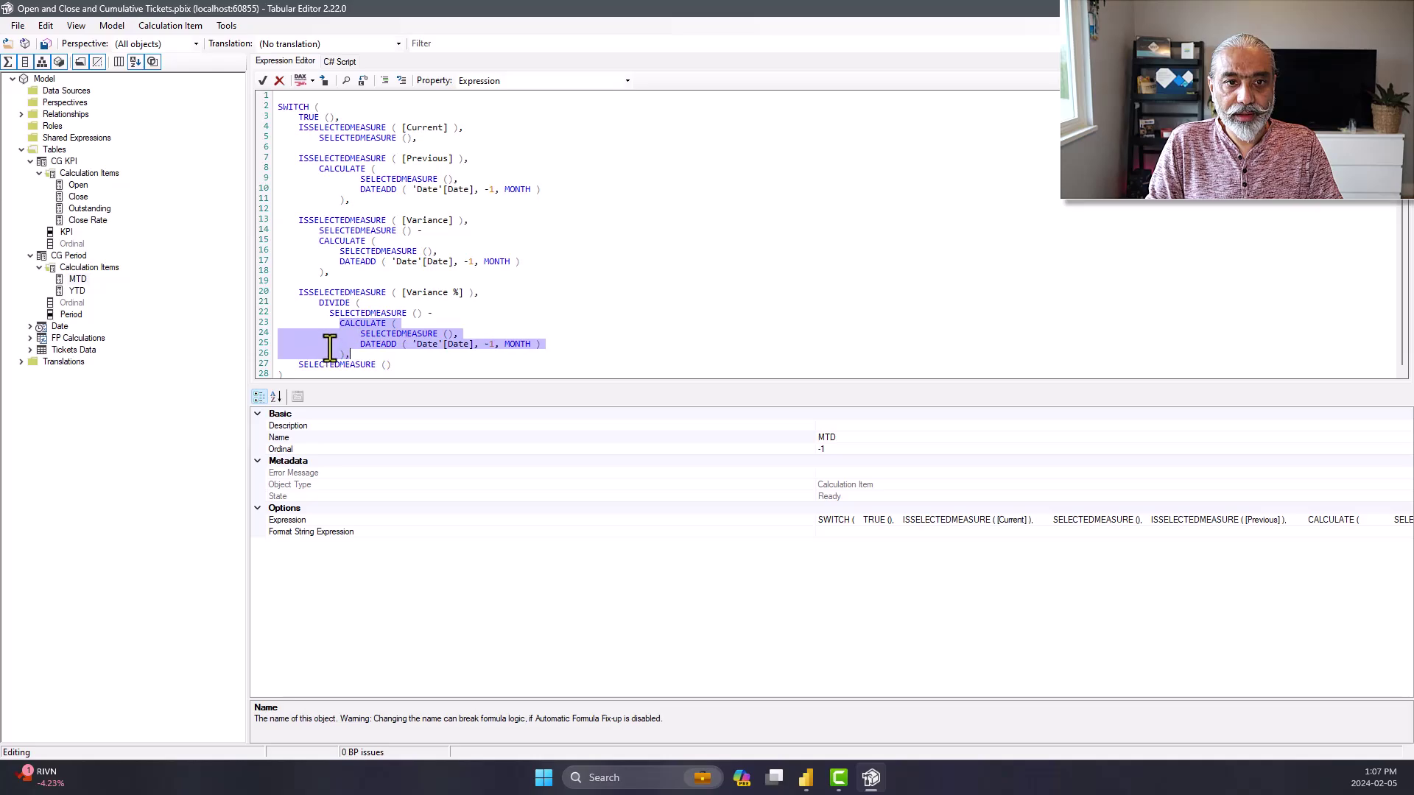
pyautogui.click(326, 315)
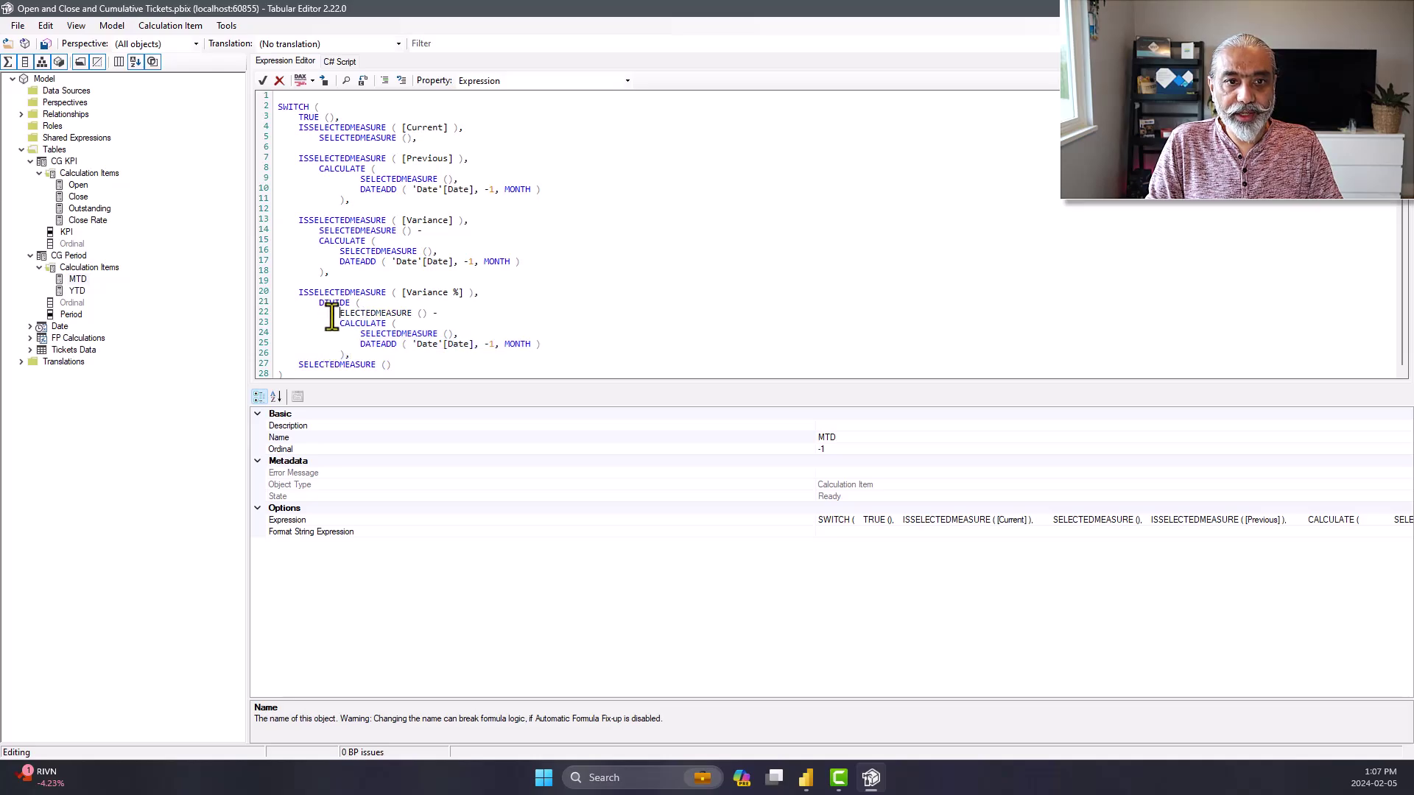
# Paste the copied CALCULATE block below the numerator as the DIVIDE denominator, align it, and close the DIVIDE with a parenthesis and comma
pyautogui.click(378, 356)
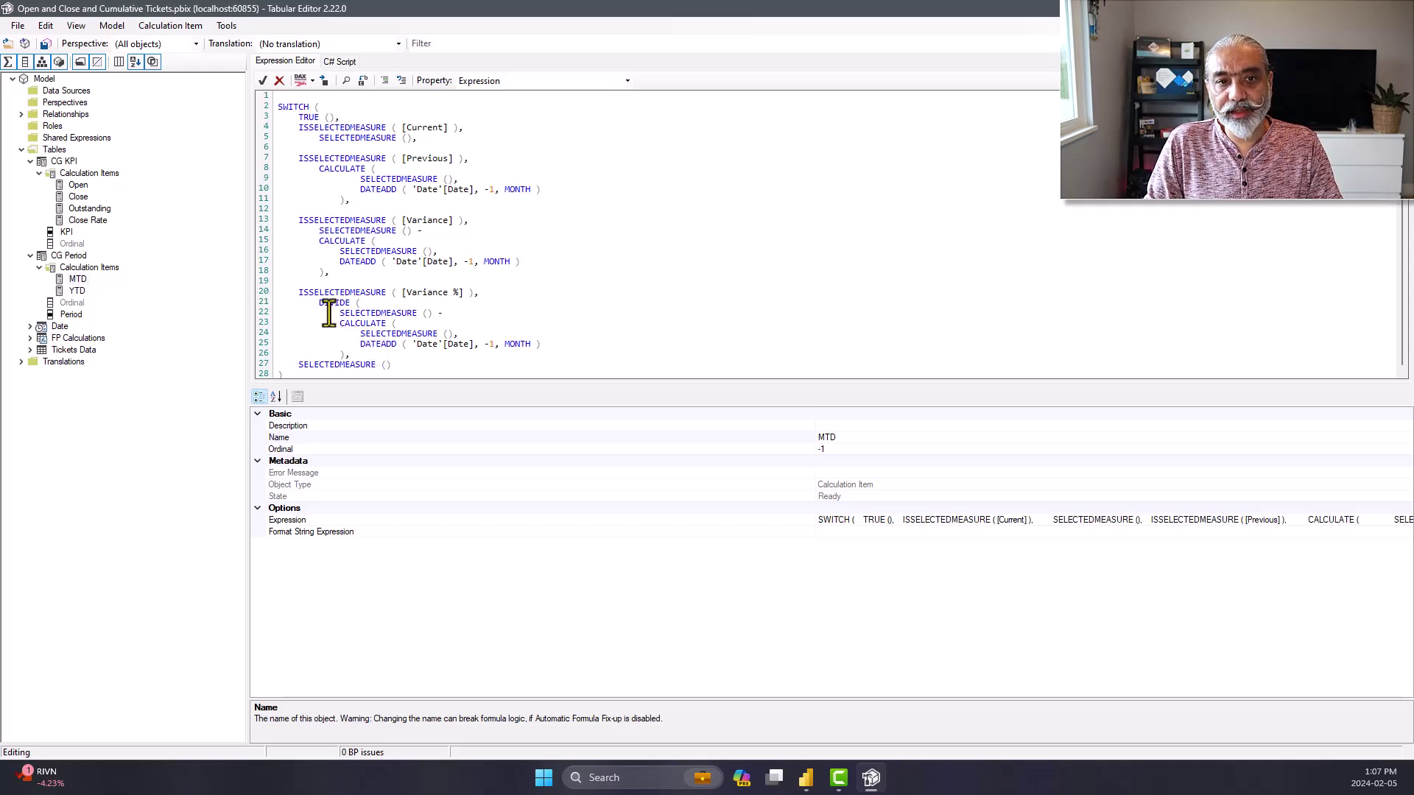
pyautogui.moveTo(330, 313); pyautogui.dragTo(439, 310)
pyautogui.moveTo(341, 324); pyautogui.dragTo(358, 356)
pyautogui.click(398, 354)
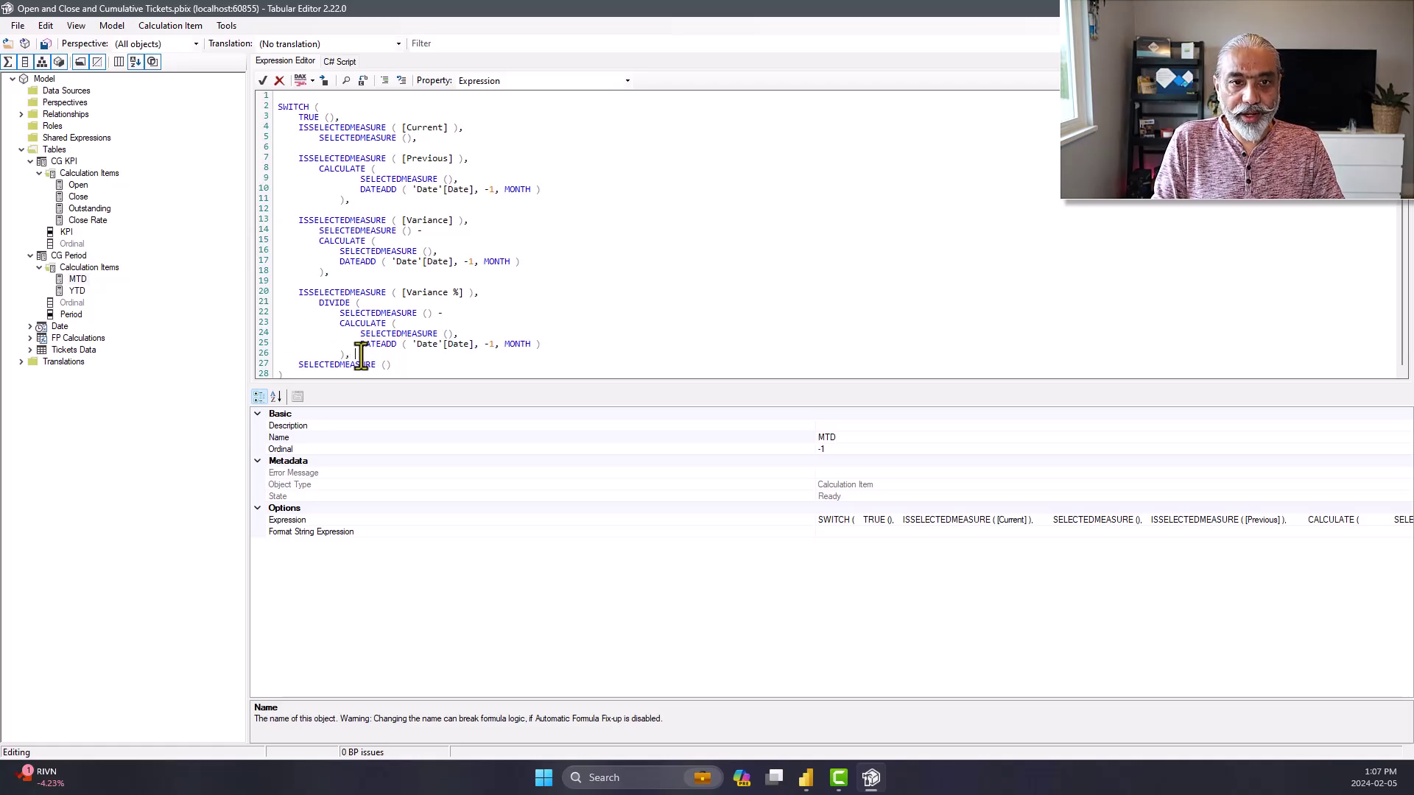
pyautogui.moveTo(361, 355); pyautogui.dragTo(263, 332)
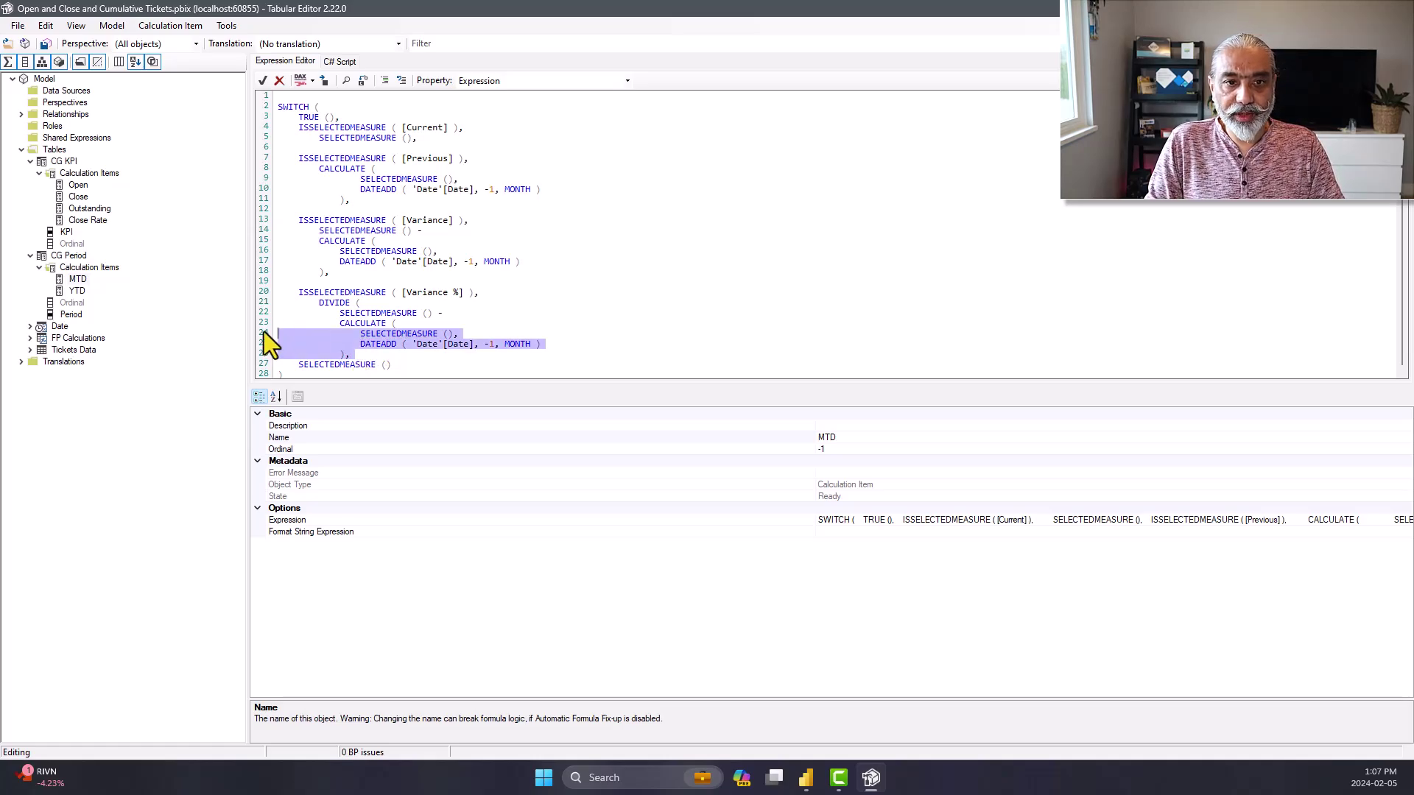
pyautogui.click(365, 354)
pyautogui.press('Return')
pyautogui.hotkey('ctrl', 'v')
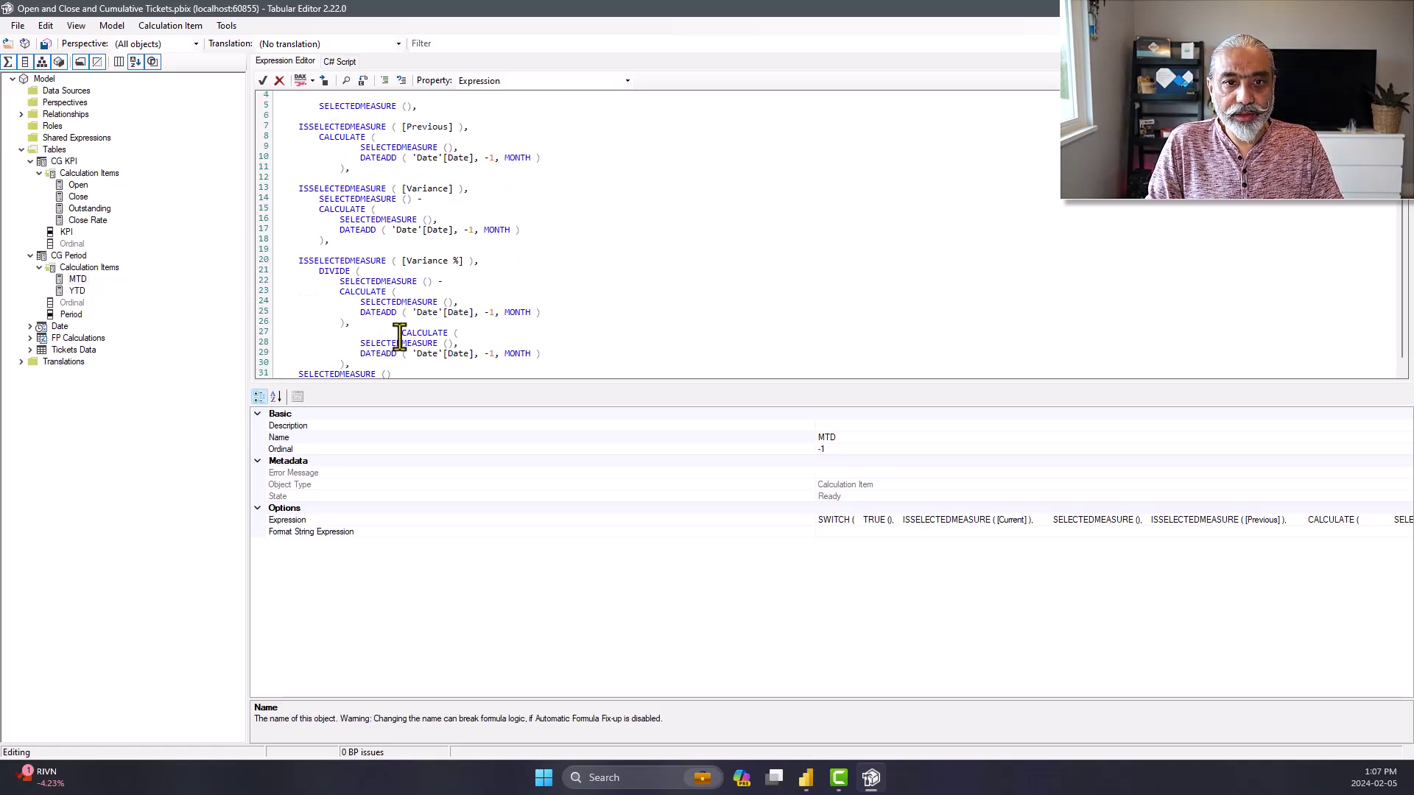
pyautogui.press('BackSpace')
pyautogui.press('BackSpace')
pyautogui.press('BackSpace')
pyautogui.press('BackSpace')
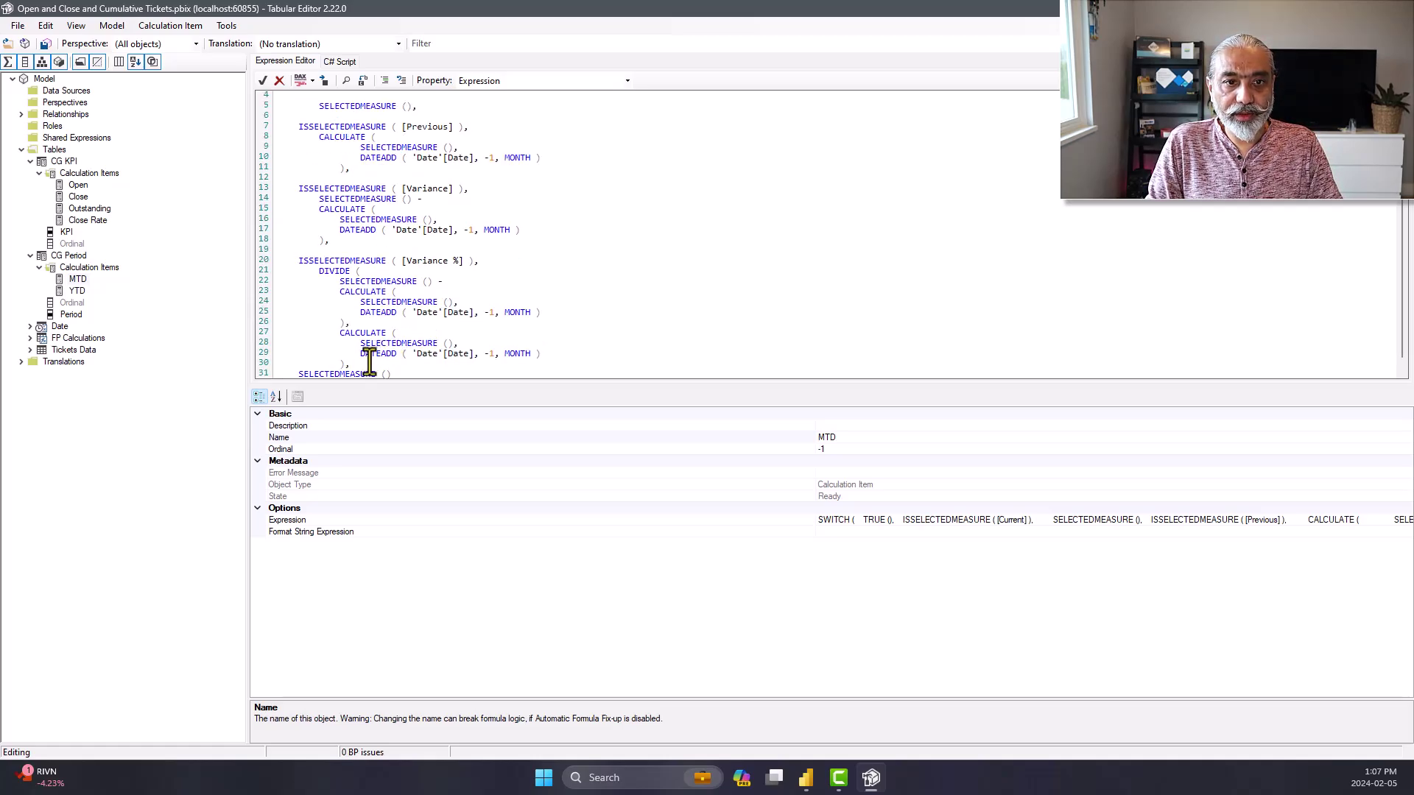
pyautogui.press('Return')
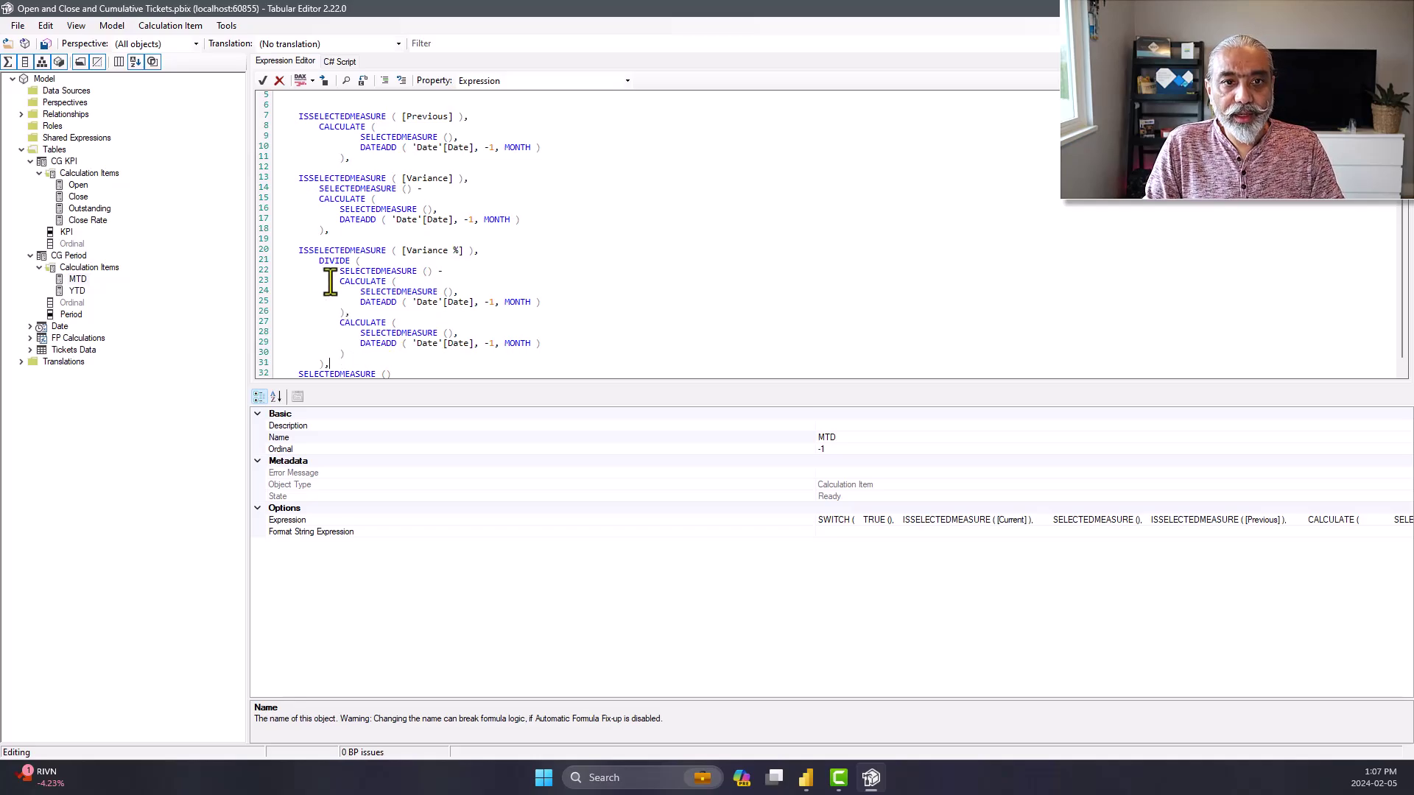
# Review the Variance % numerator and denominator, and save the MTD expression to the model
pyautogui.moveTo(324, 271); pyautogui.dragTo(405, 315)
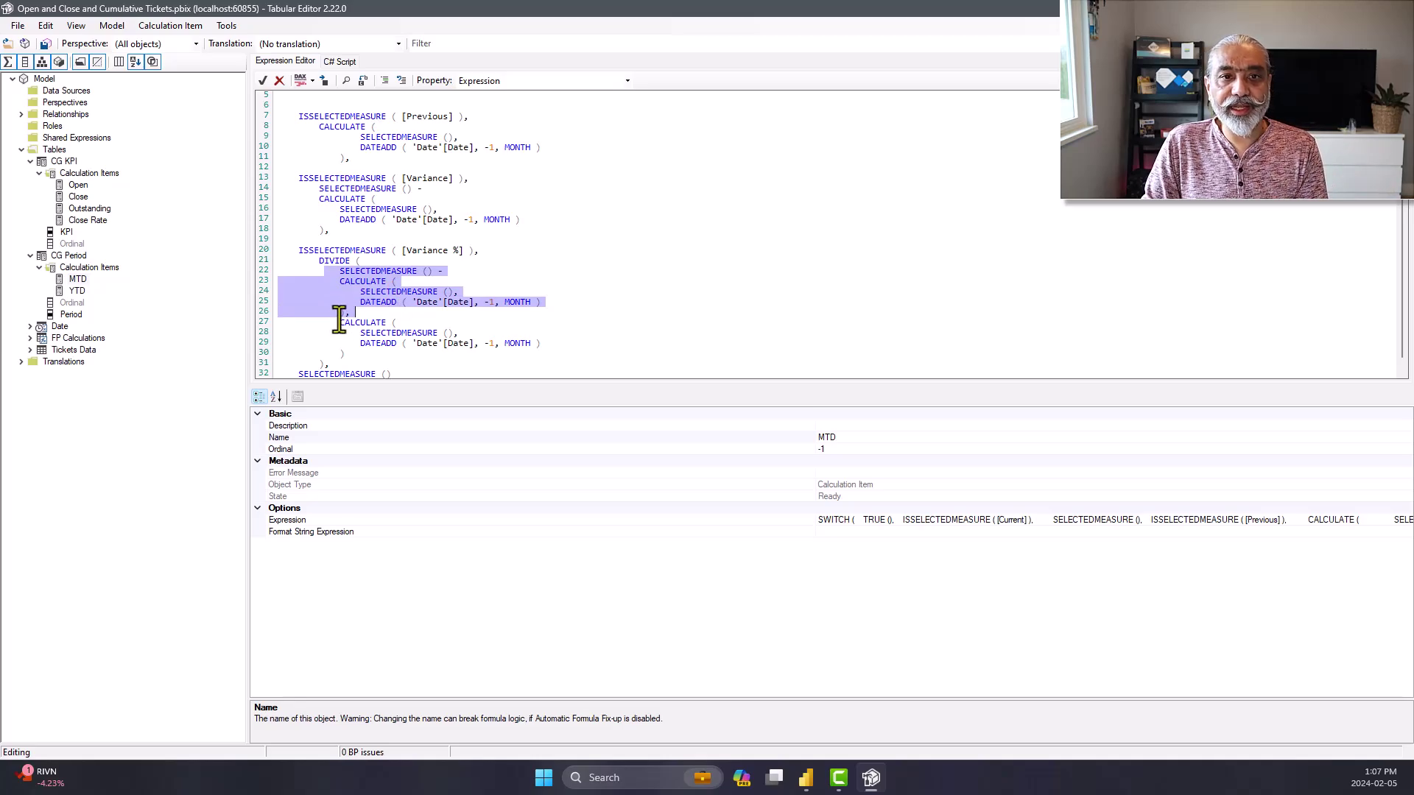
pyautogui.moveTo(336, 323); pyautogui.dragTo(386, 355)
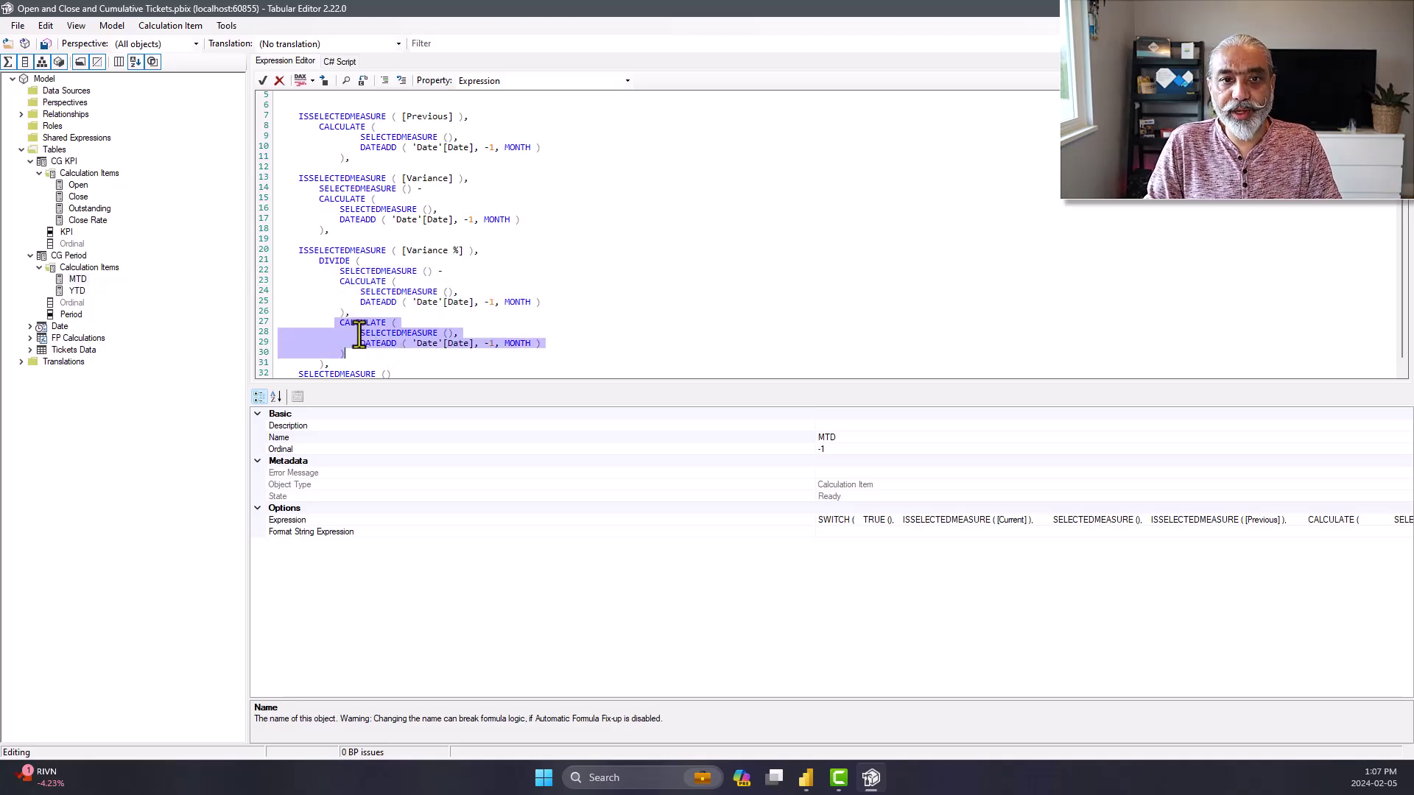
pyautogui.click(327, 325)
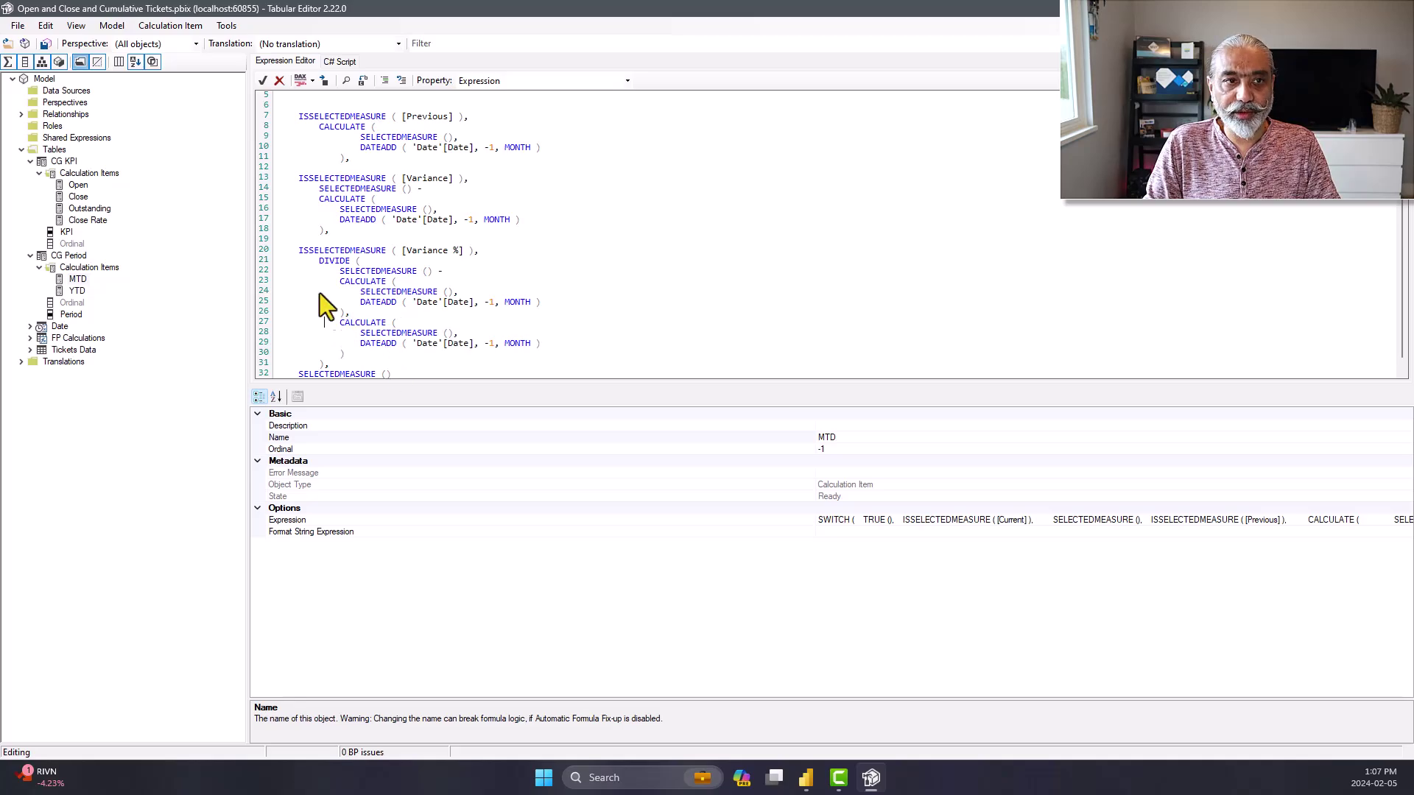
pyautogui.click(46, 44)
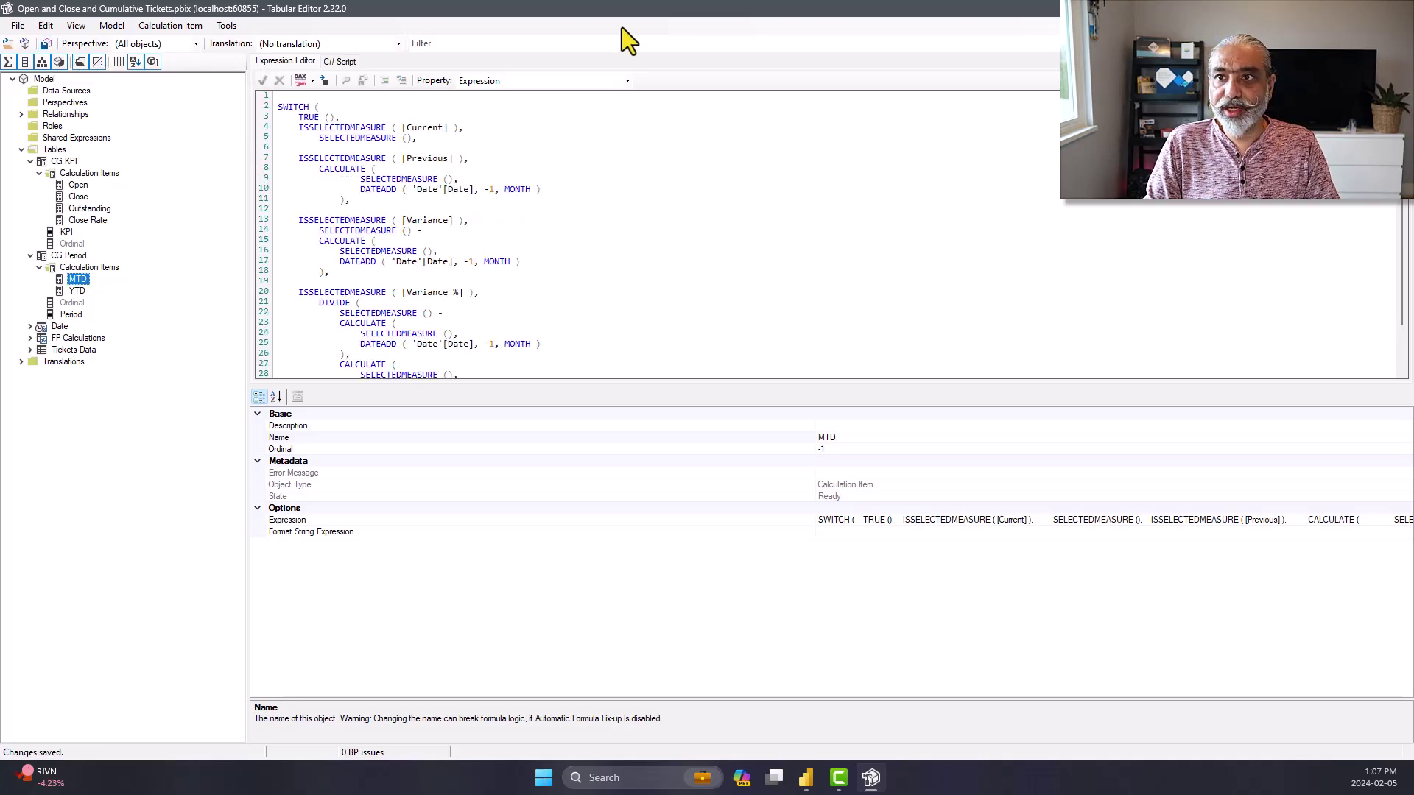
# Switch to the Power BI report and examine the matrix's Variance and Variance % values across the months
pyautogui.hotkey('alt', 'Tab')
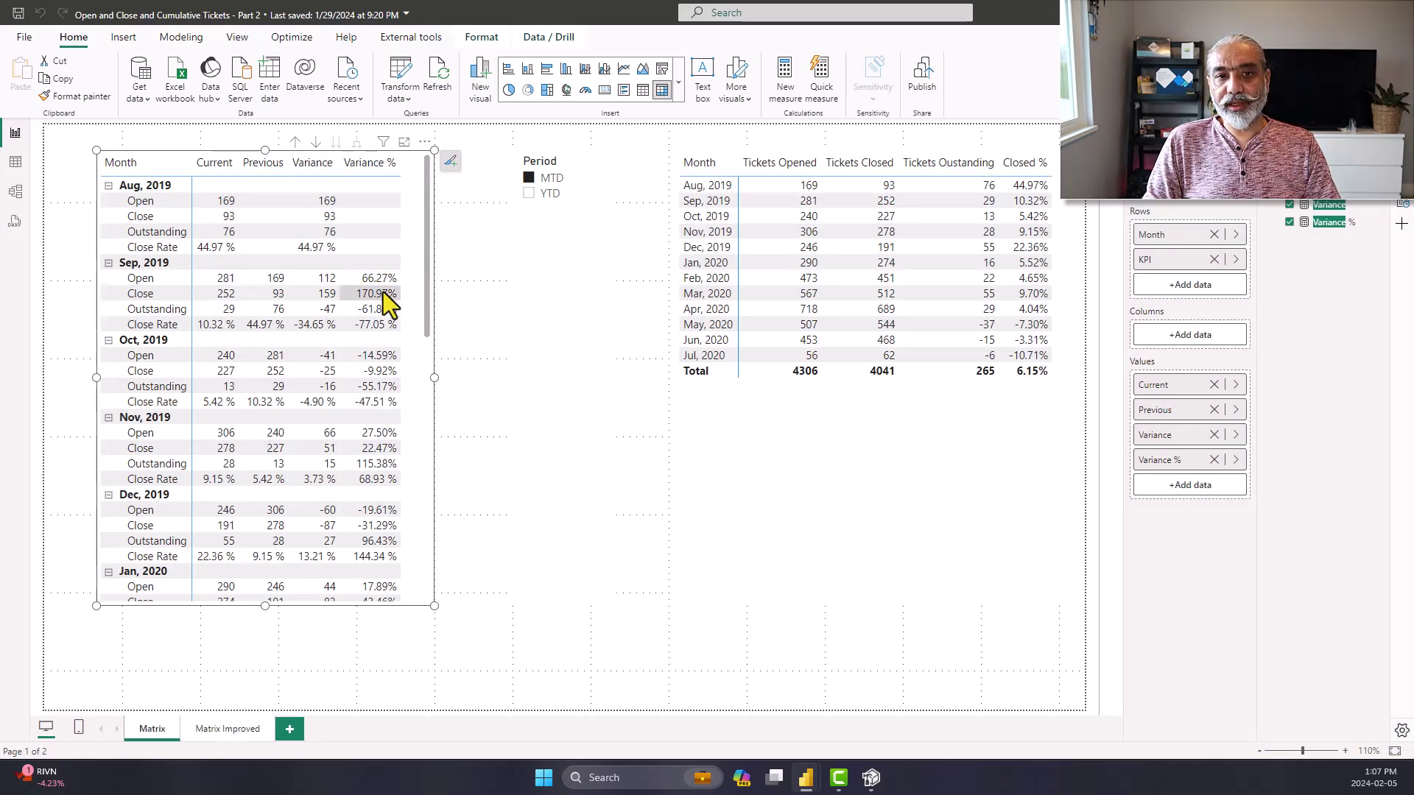
pyautogui.scroll(-5, 382, 476)
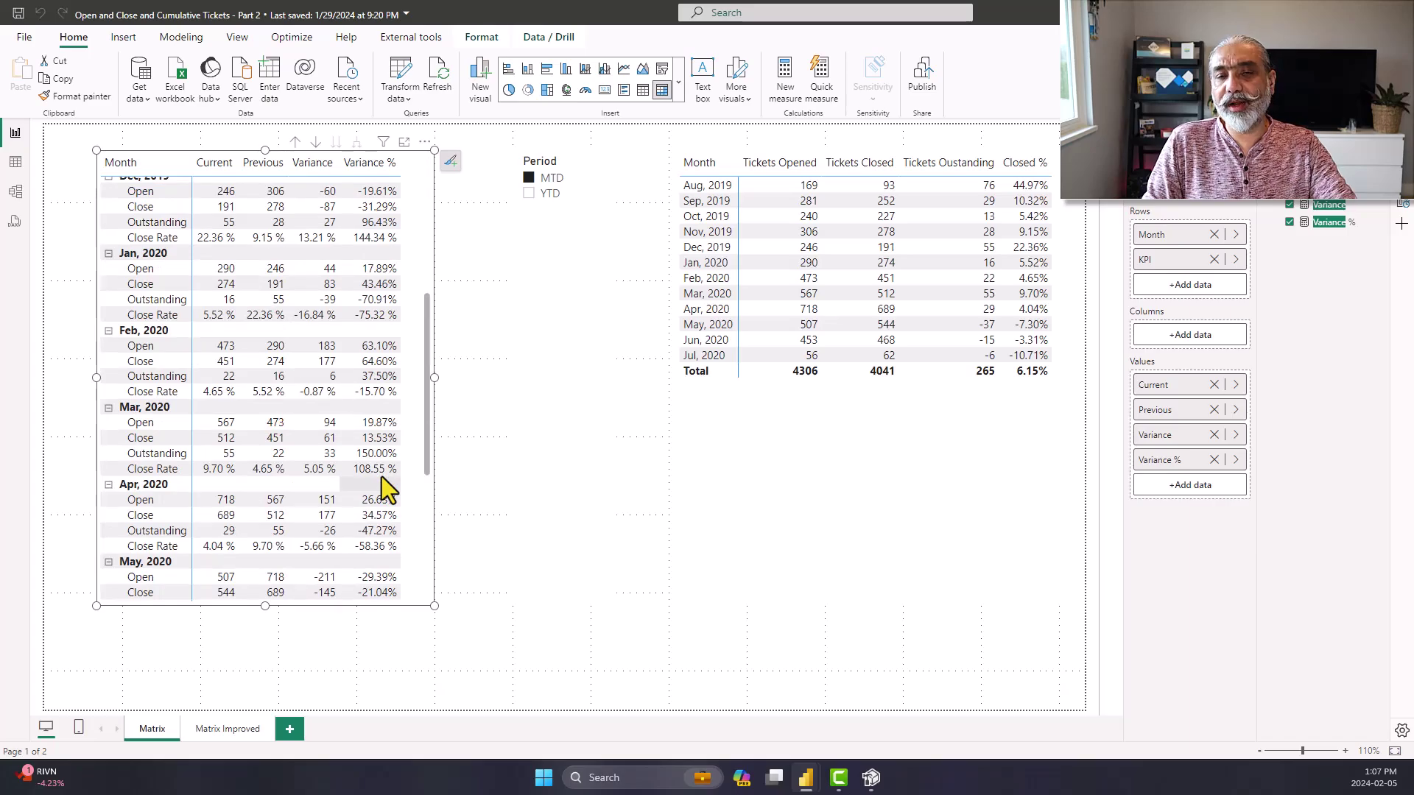
pyautogui.scroll(5, 382, 476)
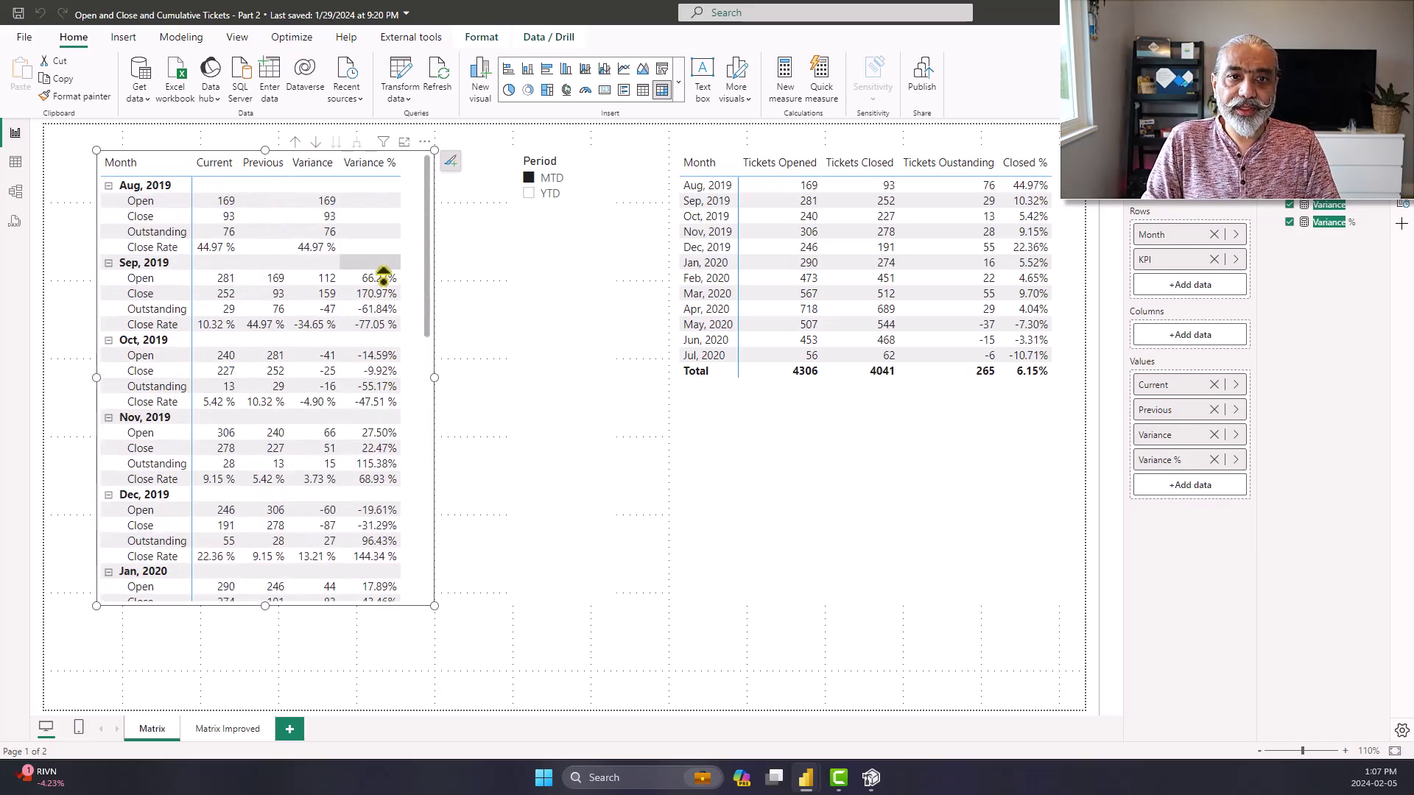
pyautogui.scroll(-1, 386, 282)
pyautogui.scroll(1, 393, 279)
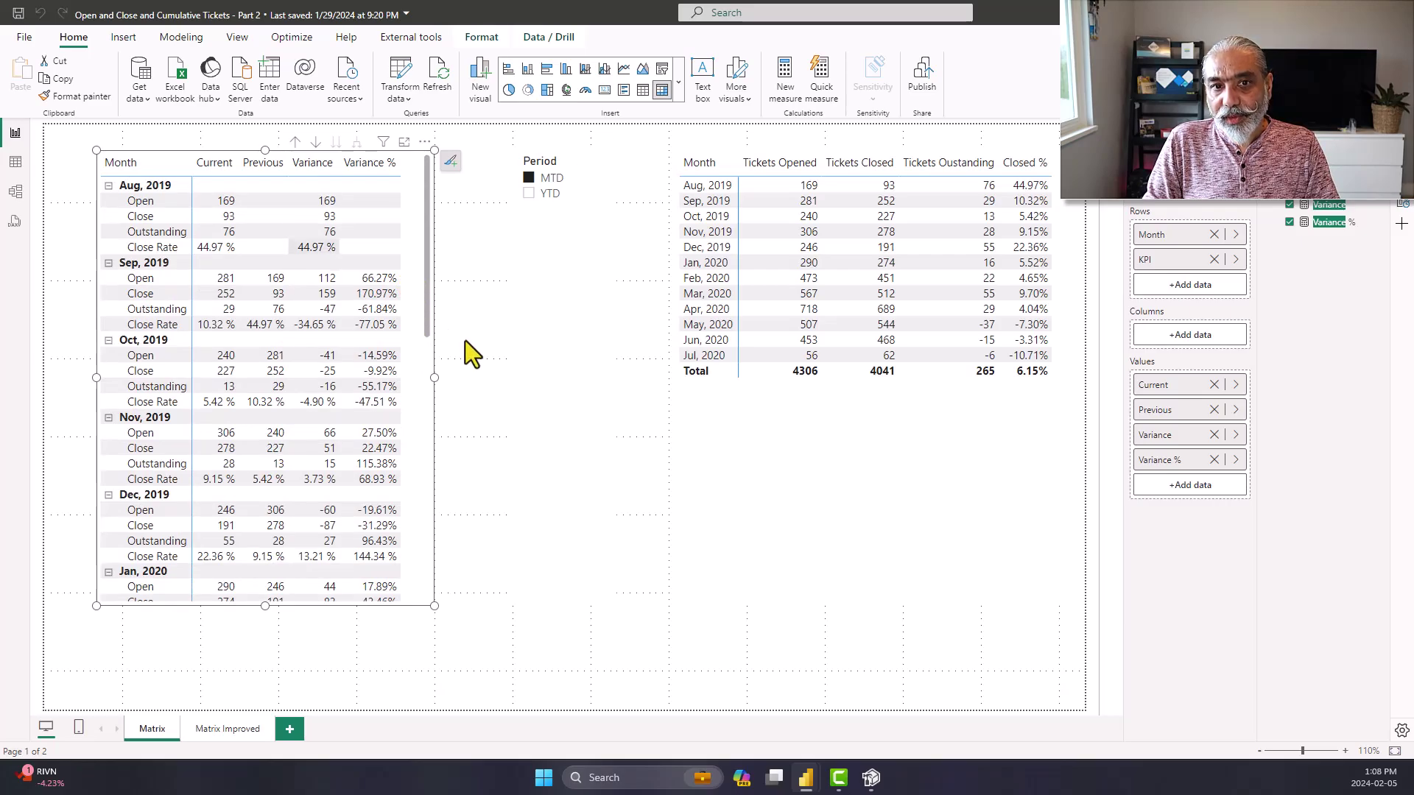
# Switch back to Tabular Editor and enlarge the Expression Editor to fit the complete MTD expression
pyautogui.click(871, 778)
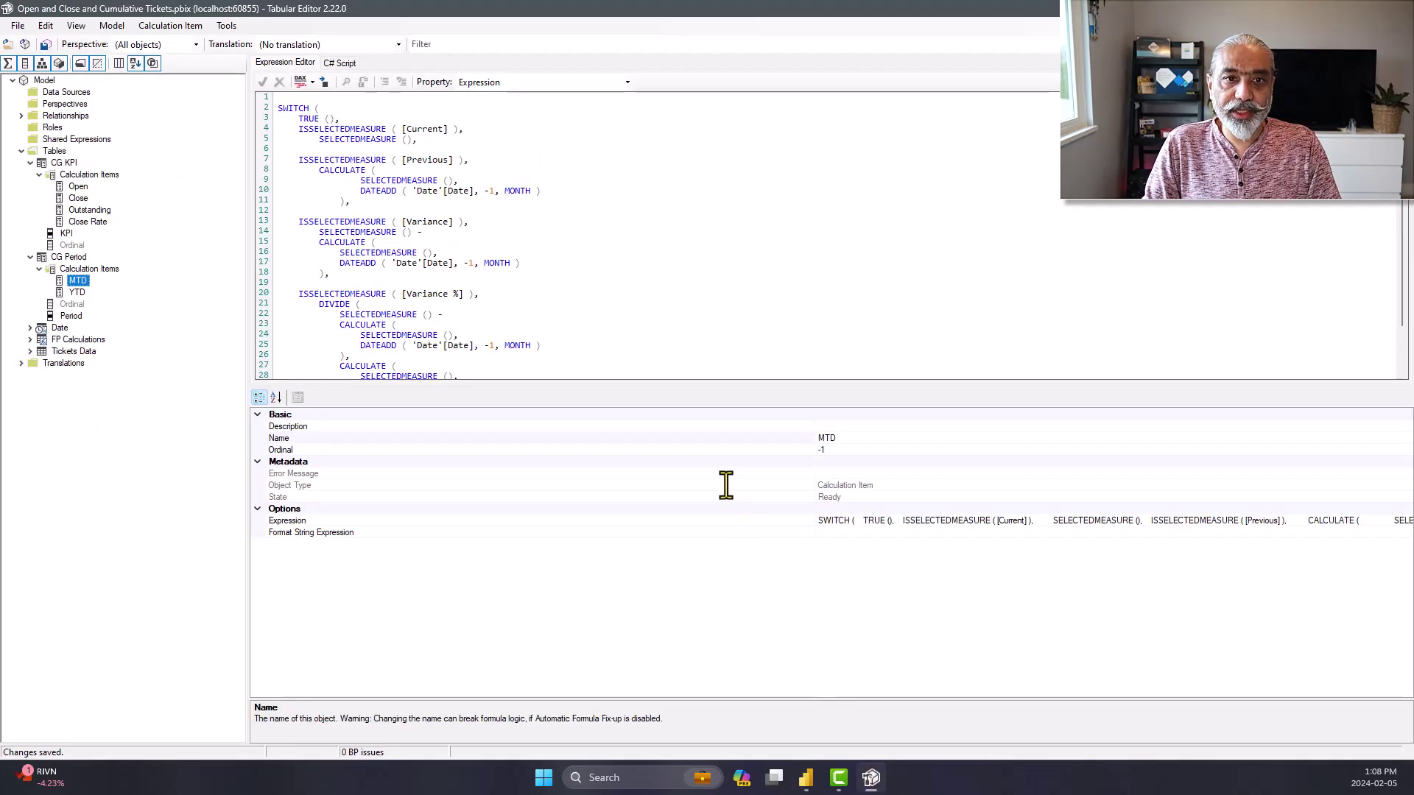
pyautogui.scroll(-2, 677, 388)
pyautogui.moveTo(678, 386); pyautogui.dragTo(682, 504)
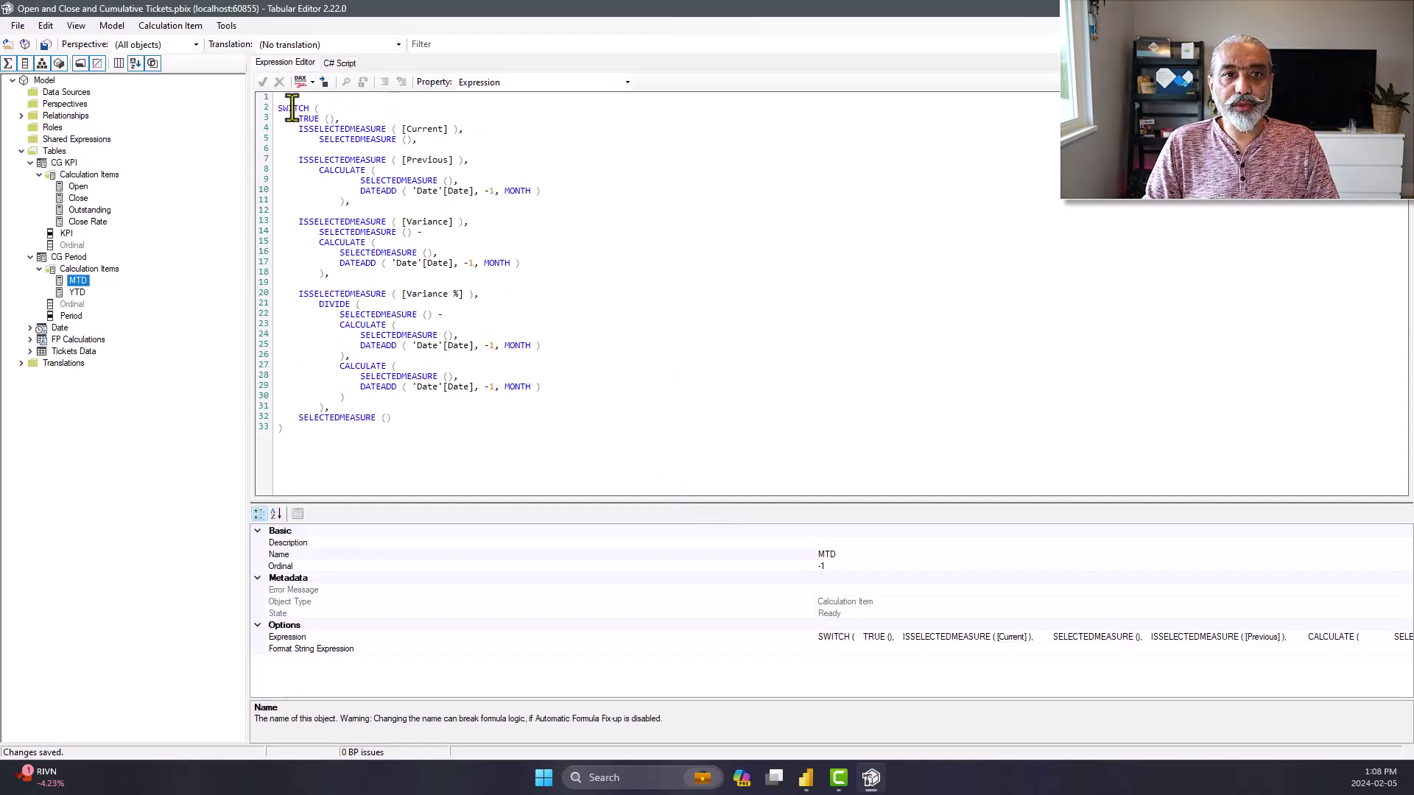
# Compare the MTD and YTD expressions and examine the CALCULATE blocks repeated in MTD's Previous and Variance branches
pyautogui.moveTo(293, 109); pyautogui.dragTo(441, 458)
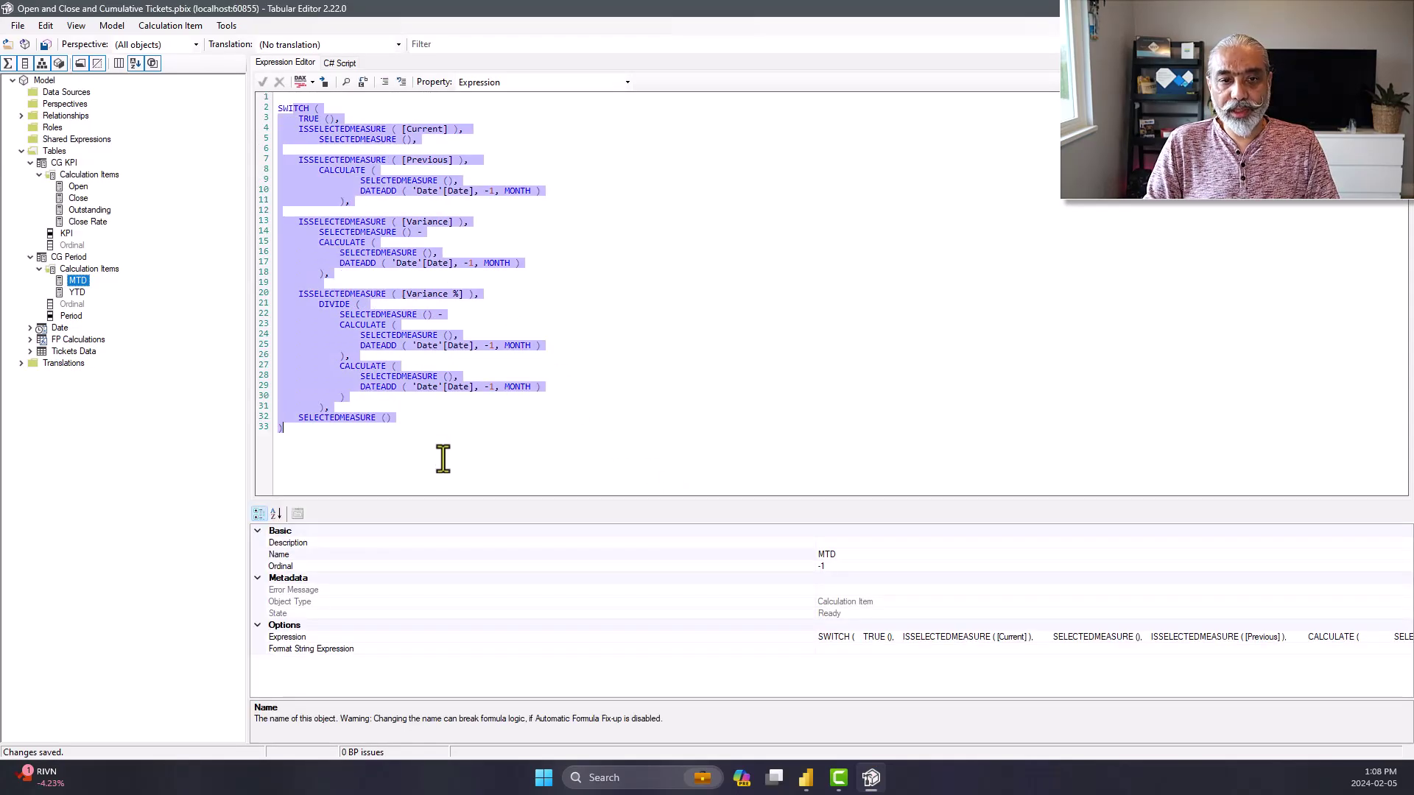
pyautogui.click(77, 292)
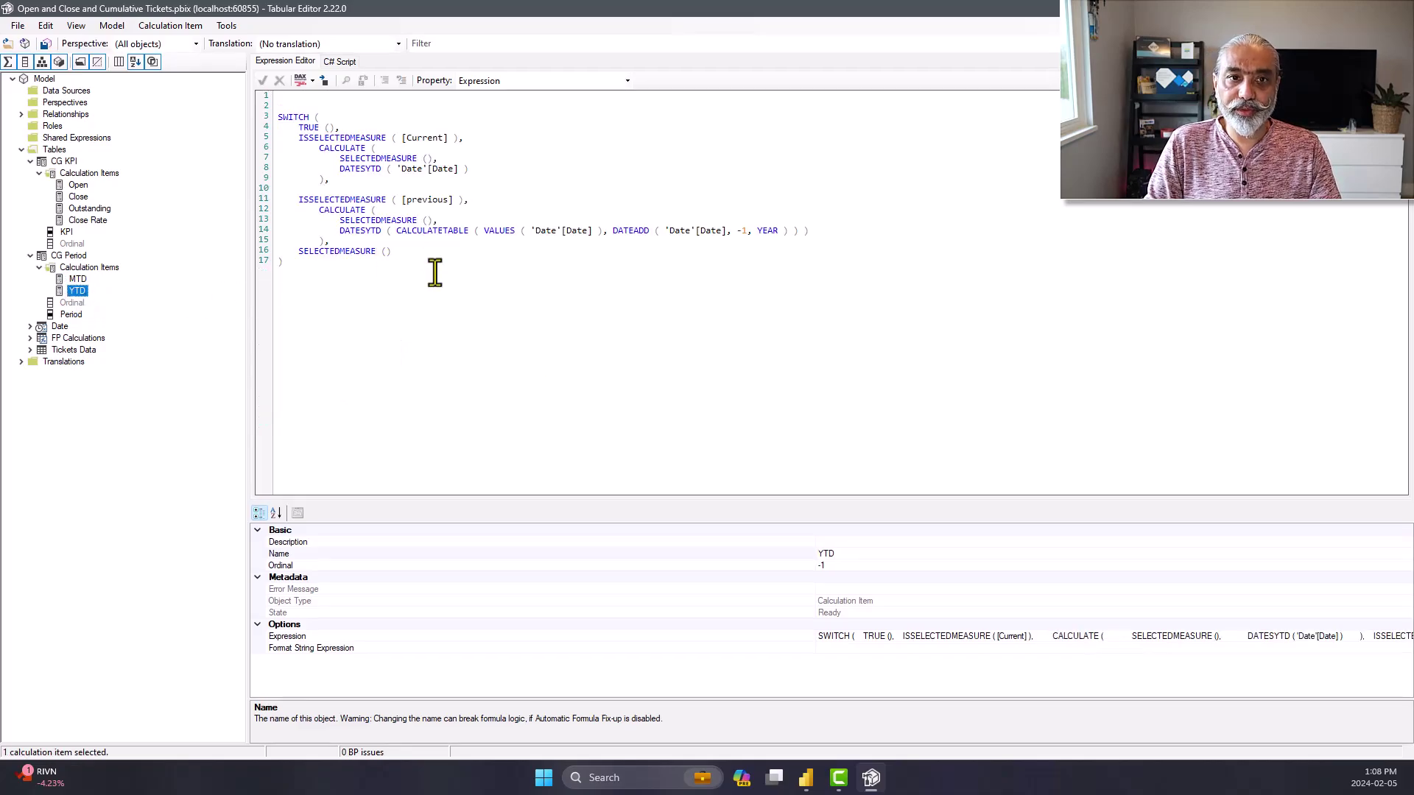
pyautogui.click(78, 278)
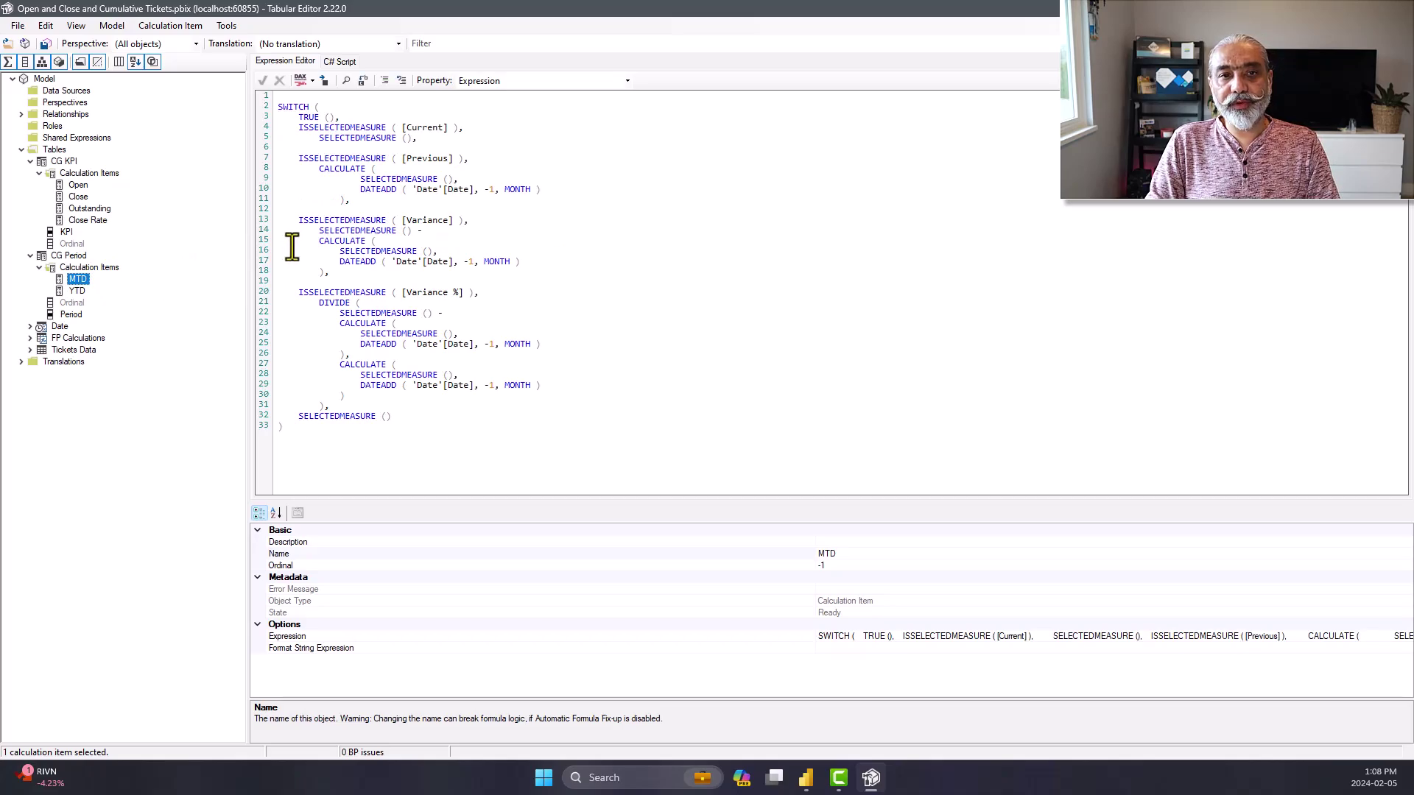
pyautogui.moveTo(302, 169); pyautogui.dragTo(382, 207)
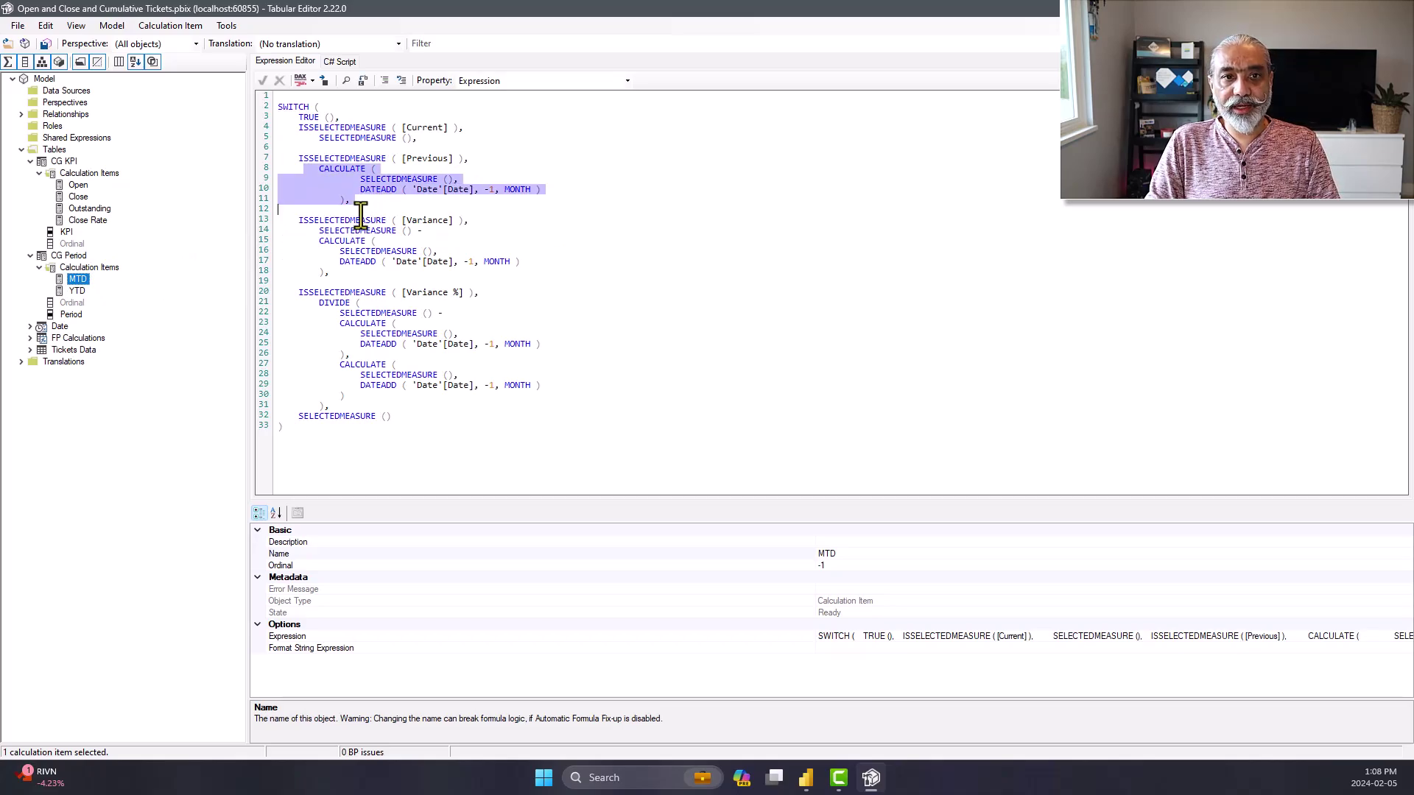
pyautogui.moveTo(288, 241); pyautogui.dragTo(364, 282)
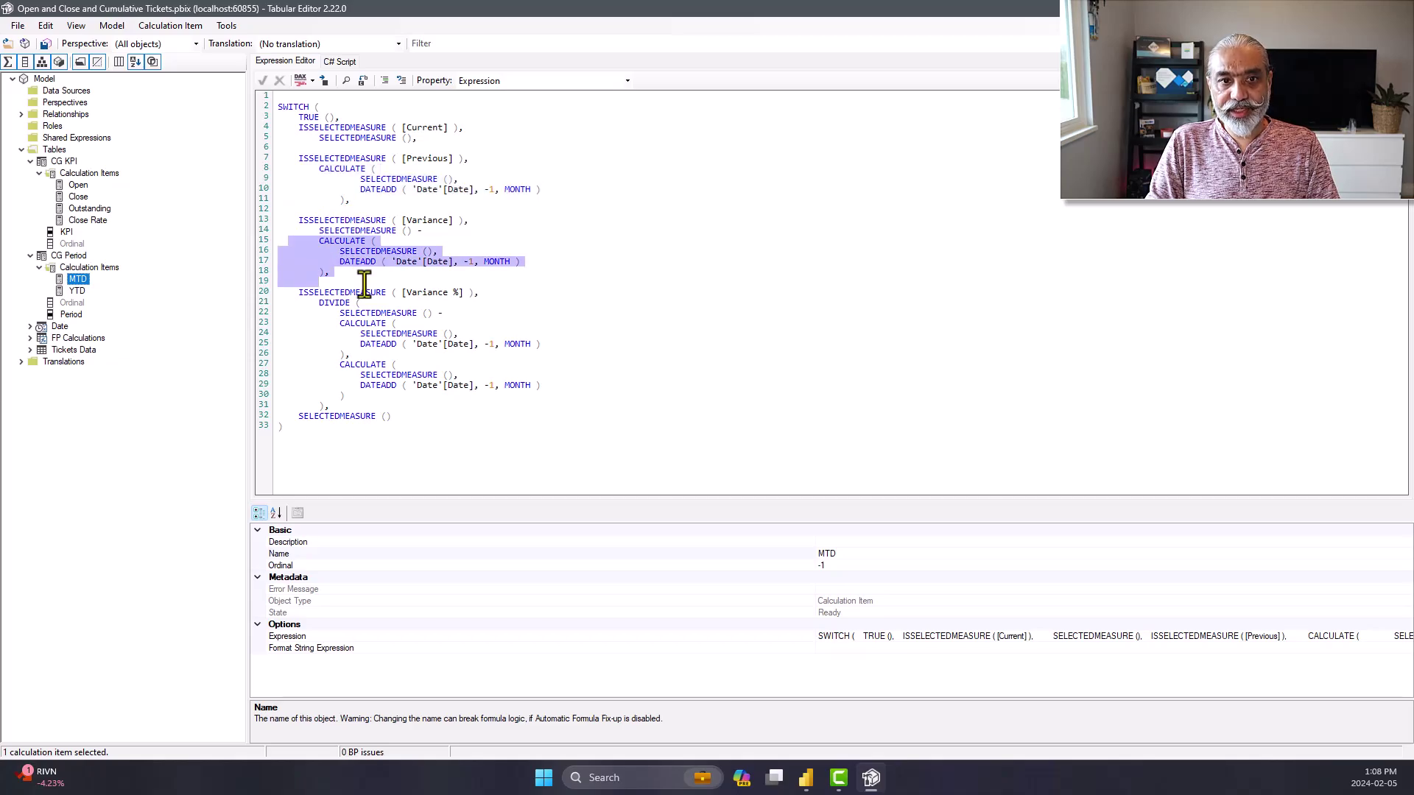
# Examine the Variance % branch's repeated CALCULATE block, and declare VAR __Current = SELECTEDMEASURE () at the start of the MTD expression
pyautogui.moveTo(304, 324); pyautogui.dragTo(389, 402)
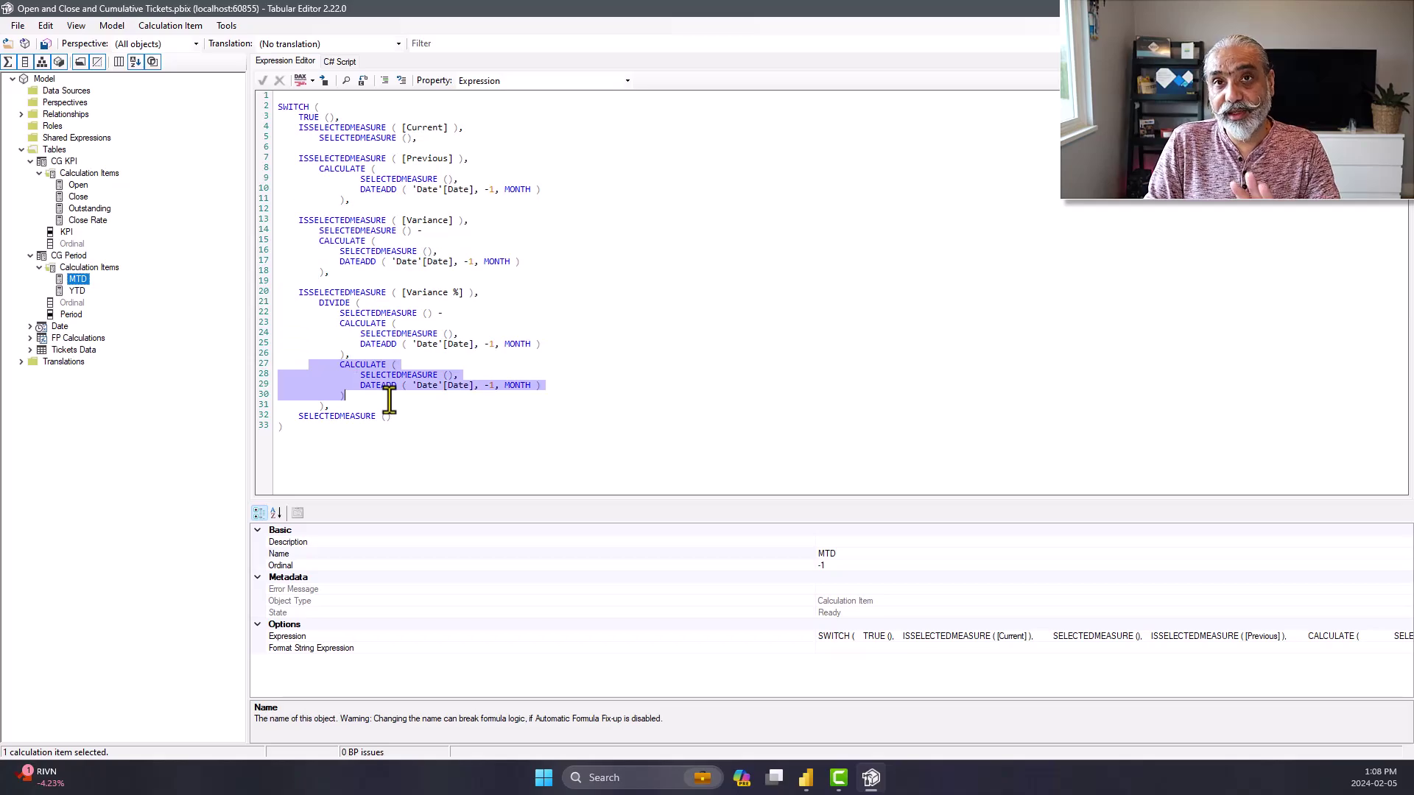
pyautogui.click(351, 273)
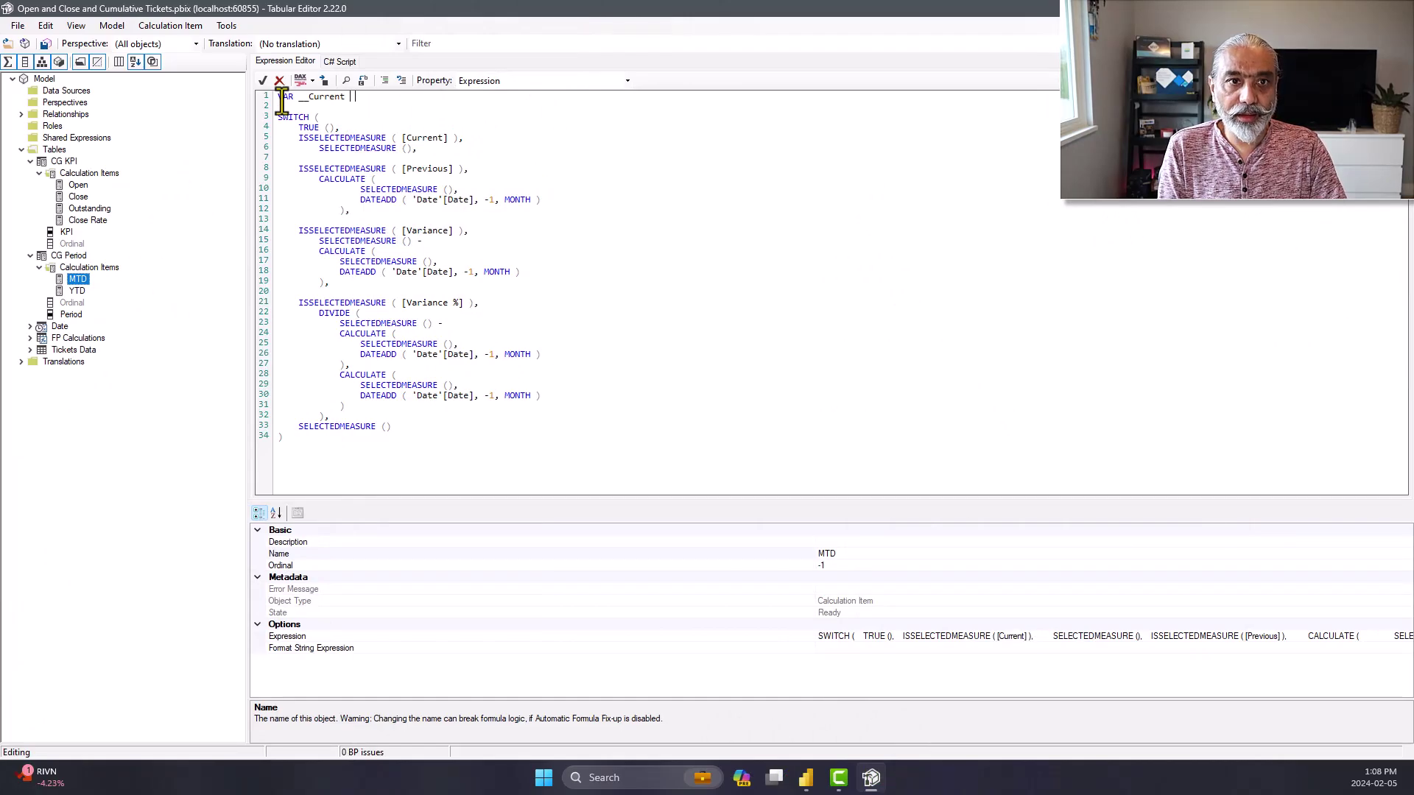
pyautogui.moveTo(319, 148); pyautogui.dragTo(413, 154)
pyautogui.hotkey('ctrl', 'c')
pyautogui.click(388, 96)
pyautogui.hotkey('ctrl', 'v')
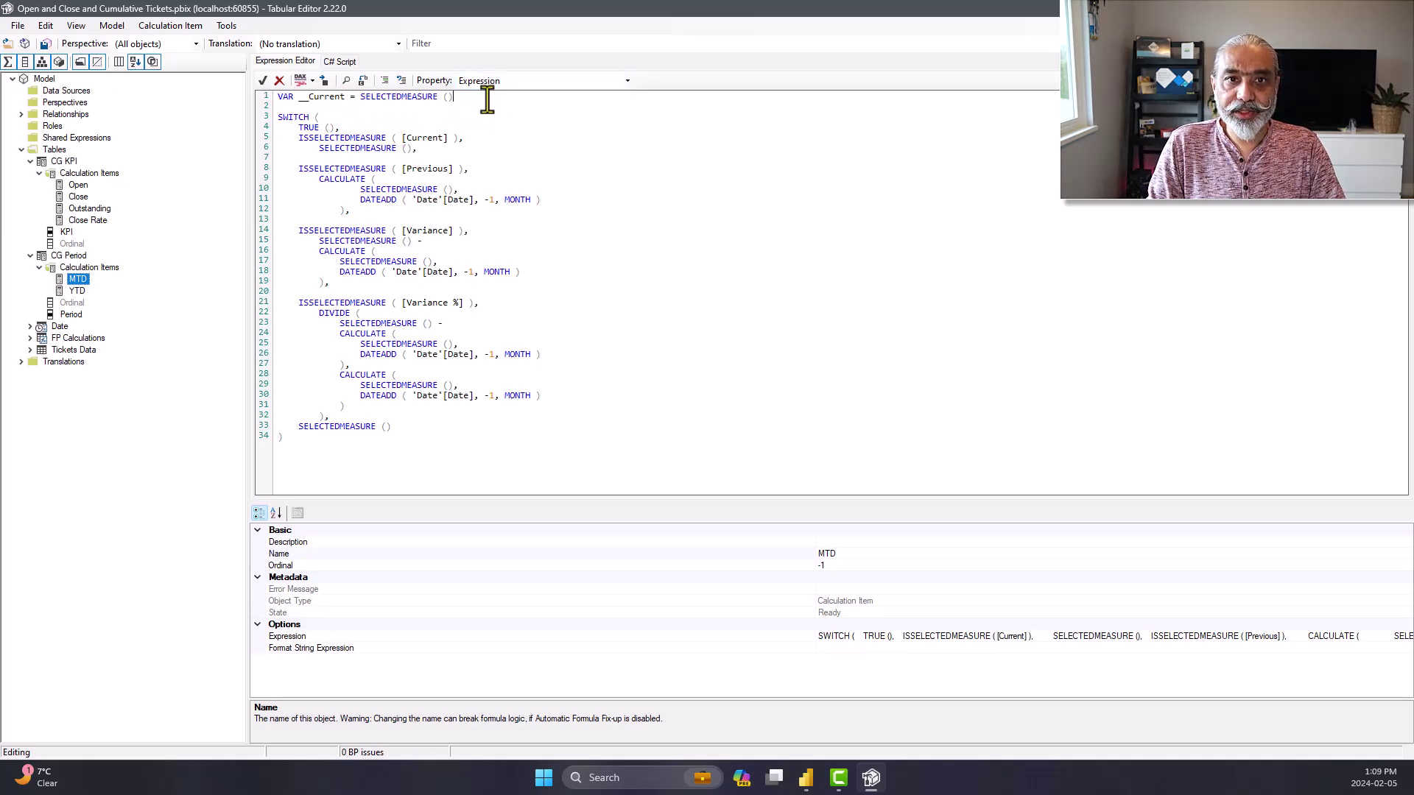
# Declare VAR __Previous below __Current, using a copy of the Previous branch's CALCULATE block with DATEADD ( 'Date'[Date], -1, MONTH )
pyautogui.press('Return')
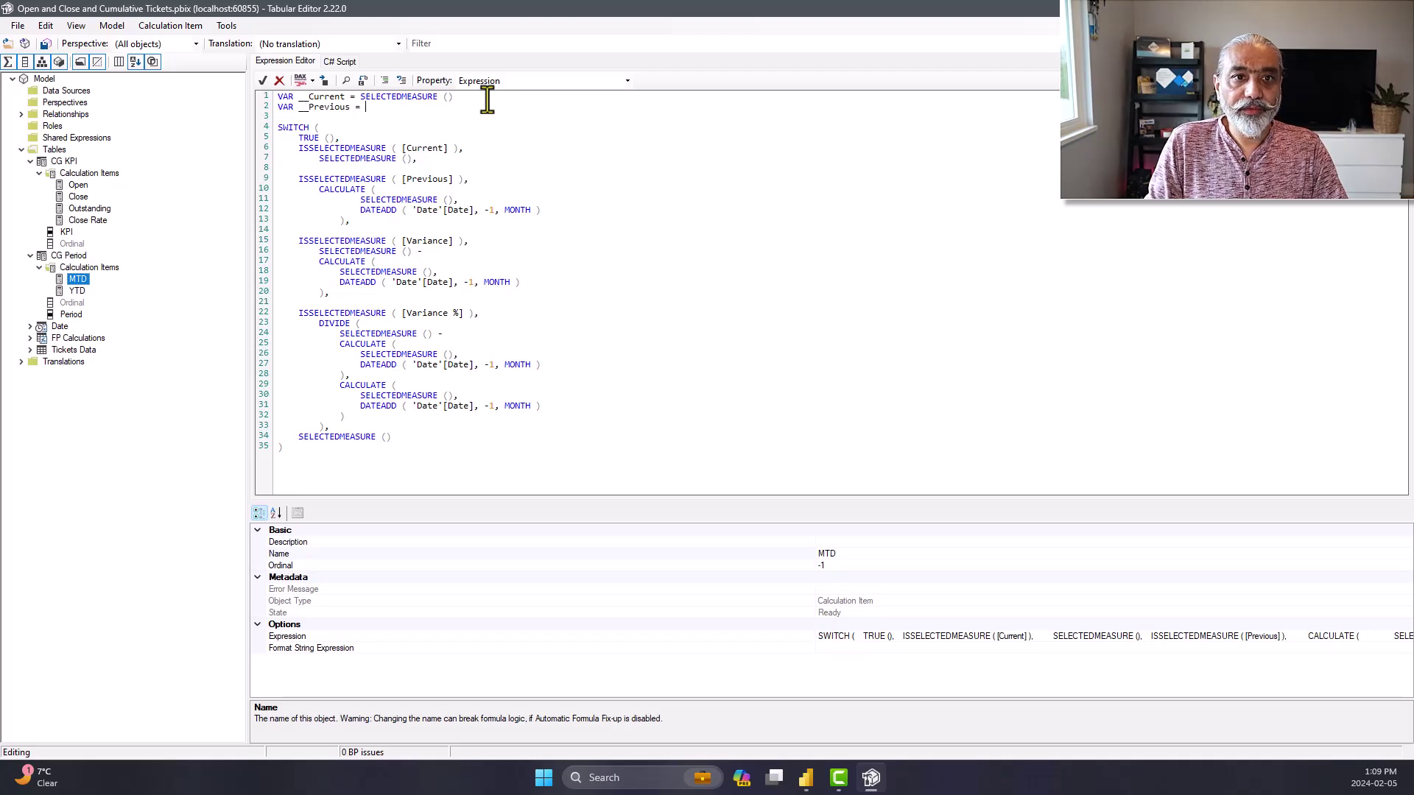
pyautogui.moveTo(297, 190); pyautogui.dragTo(360, 221)
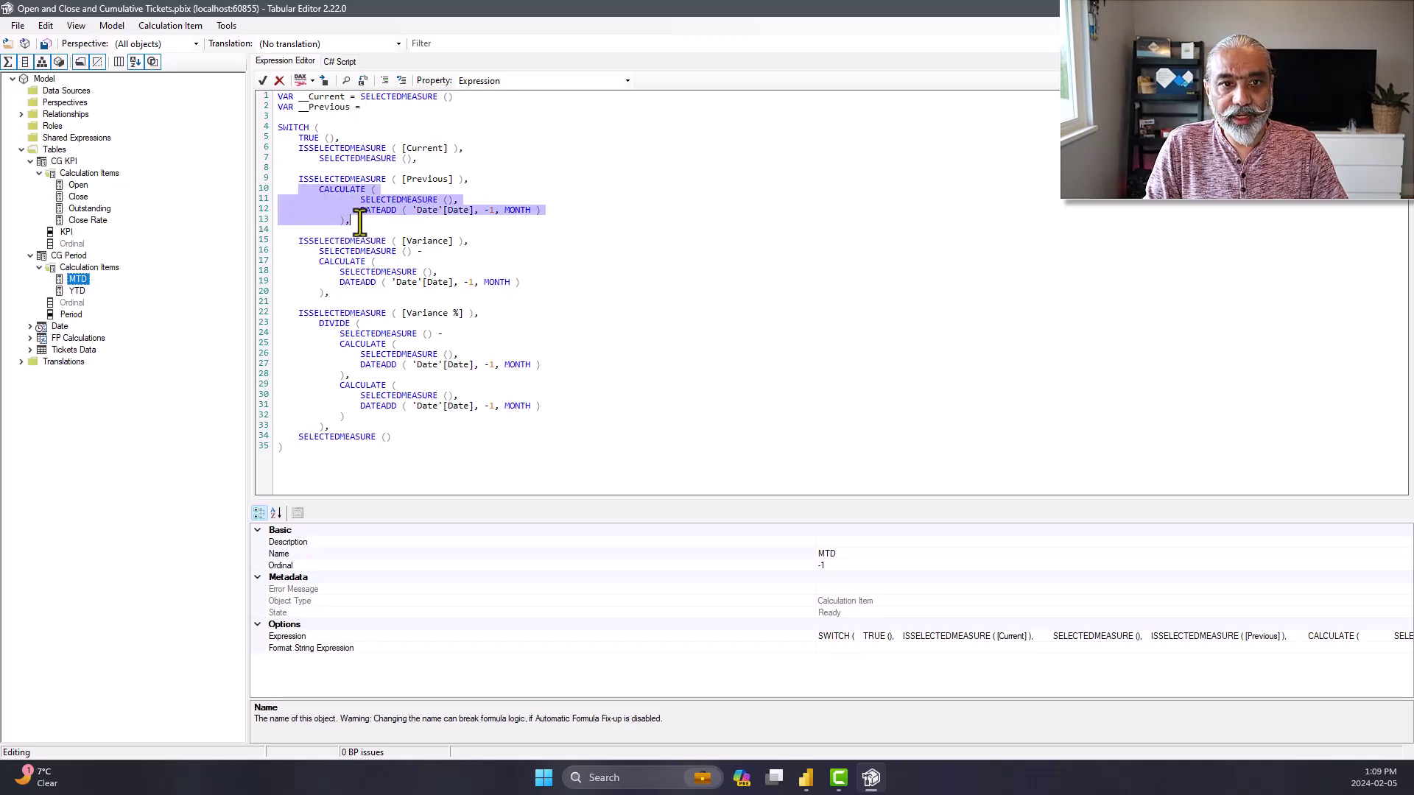
pyautogui.hotkey('ctrl', 'c')
pyautogui.click(386, 107)
pyautogui.hotkey('ctrl', 'v')
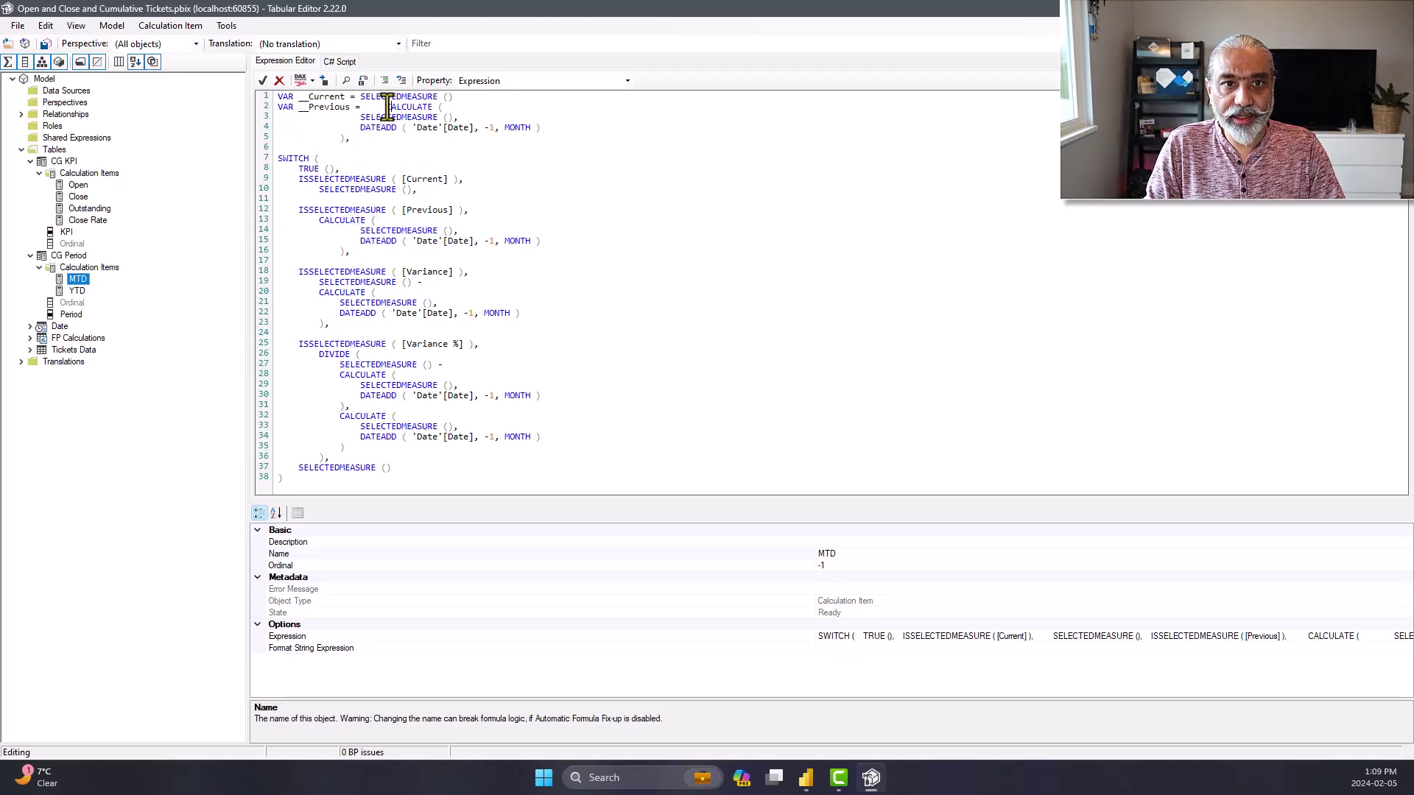
# Move the __Previous variable's CALCULATE block onto its own line, tidy its indentation and remove its trailing comma
pyautogui.click(386, 107)
pyautogui.press('Return')
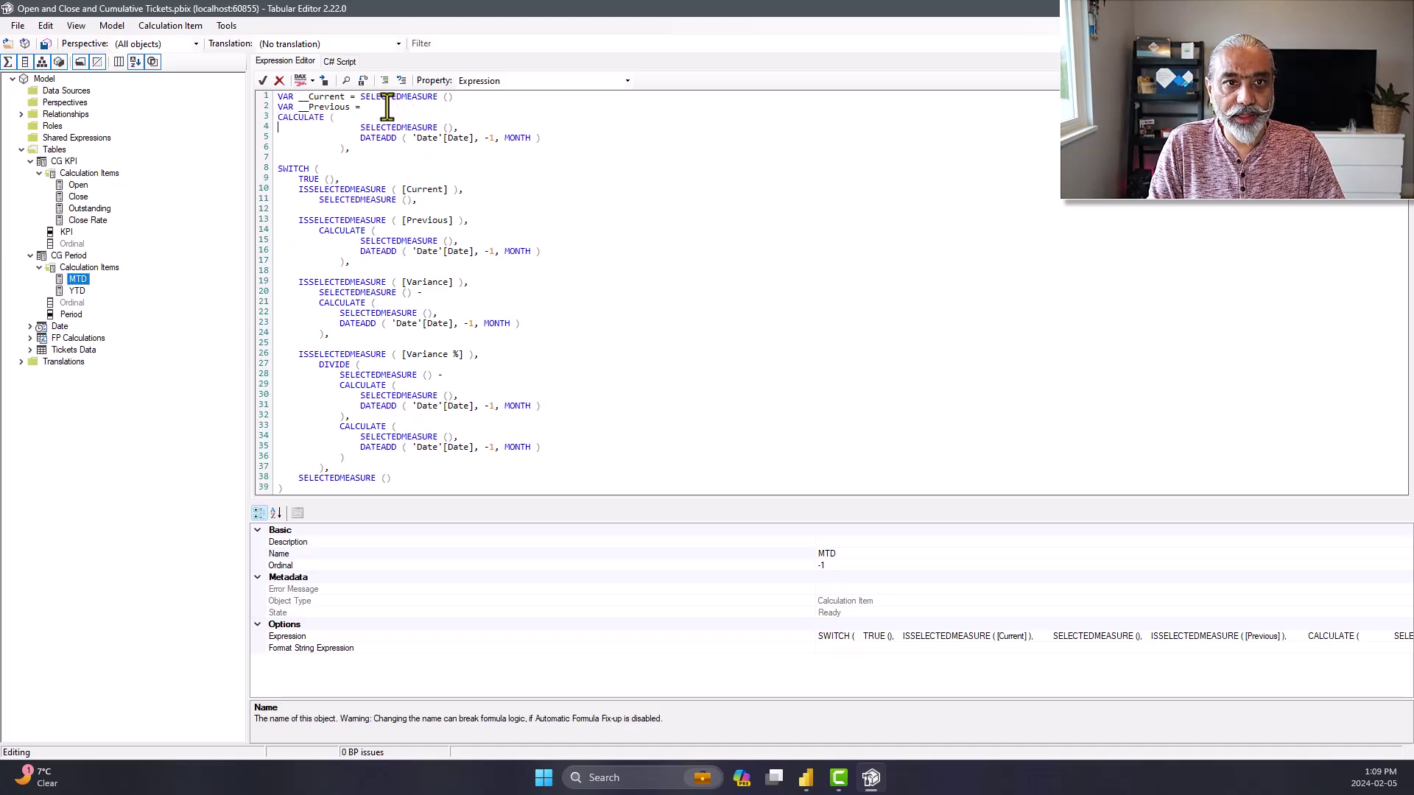
pyautogui.press('Up')
pyautogui.press('Tab')
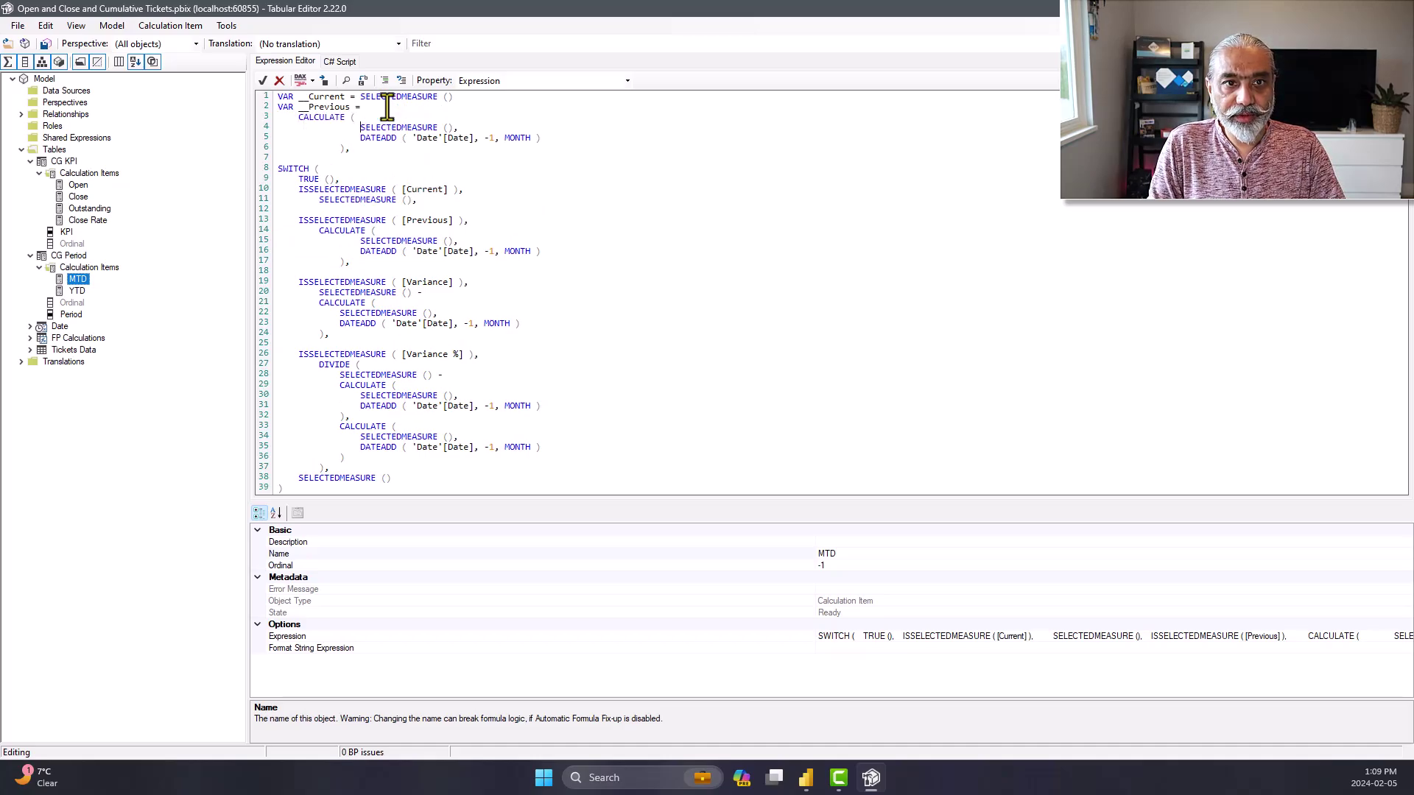
pyautogui.hotkey('shift', 'Tab')
pyautogui.hotkey('shift', 'Tab')
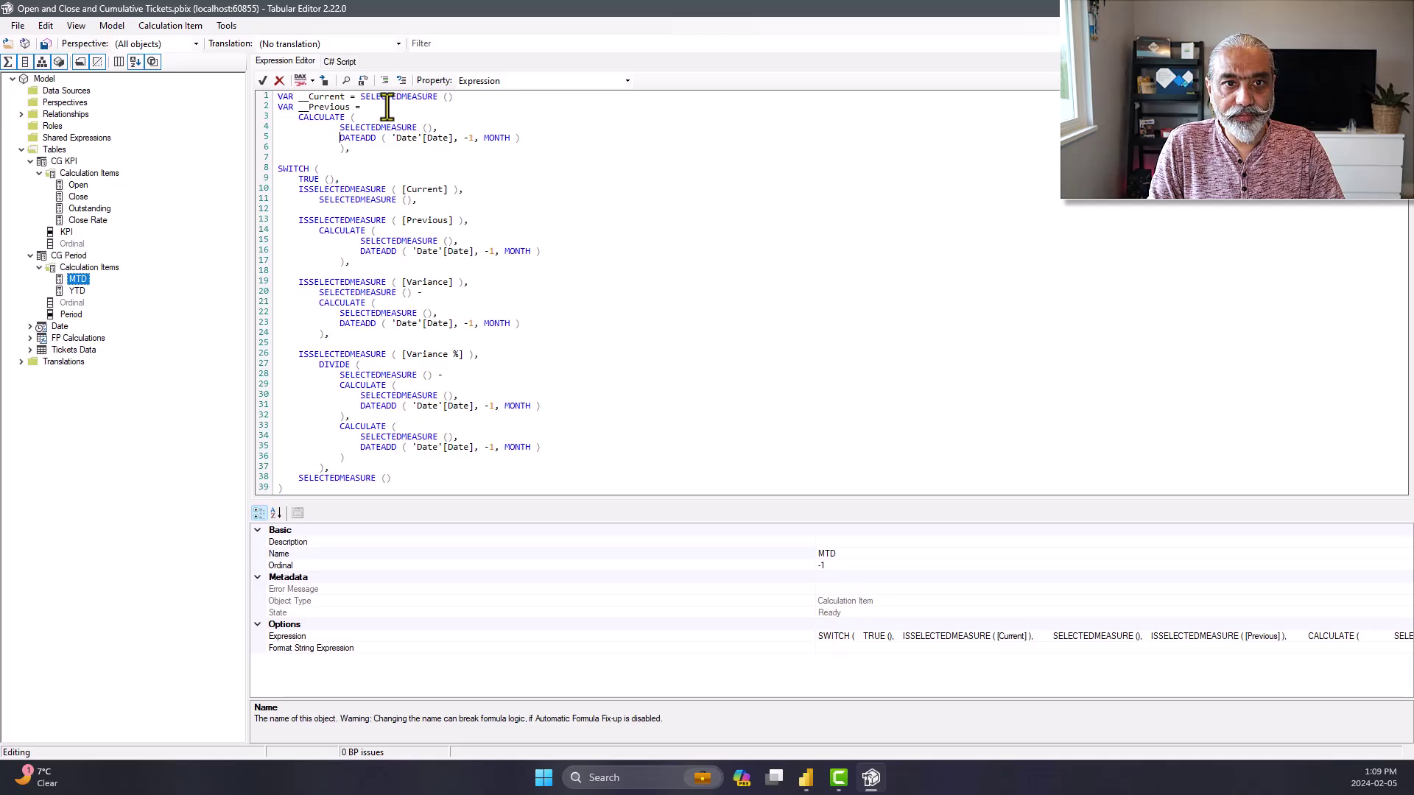
pyautogui.hotkey('shift', 'Tab')
pyautogui.press('Down')
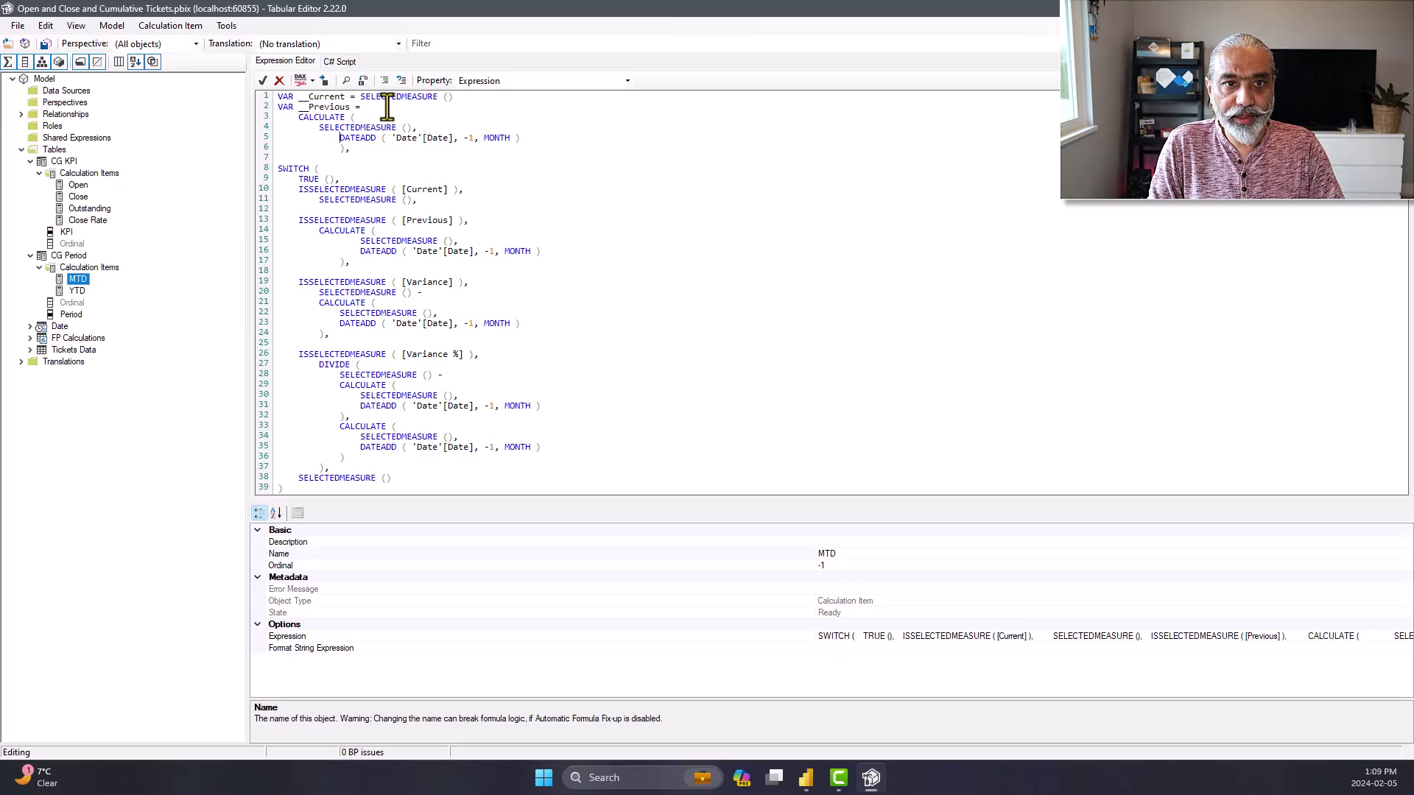
pyautogui.hotkey('shift', 'Tab')
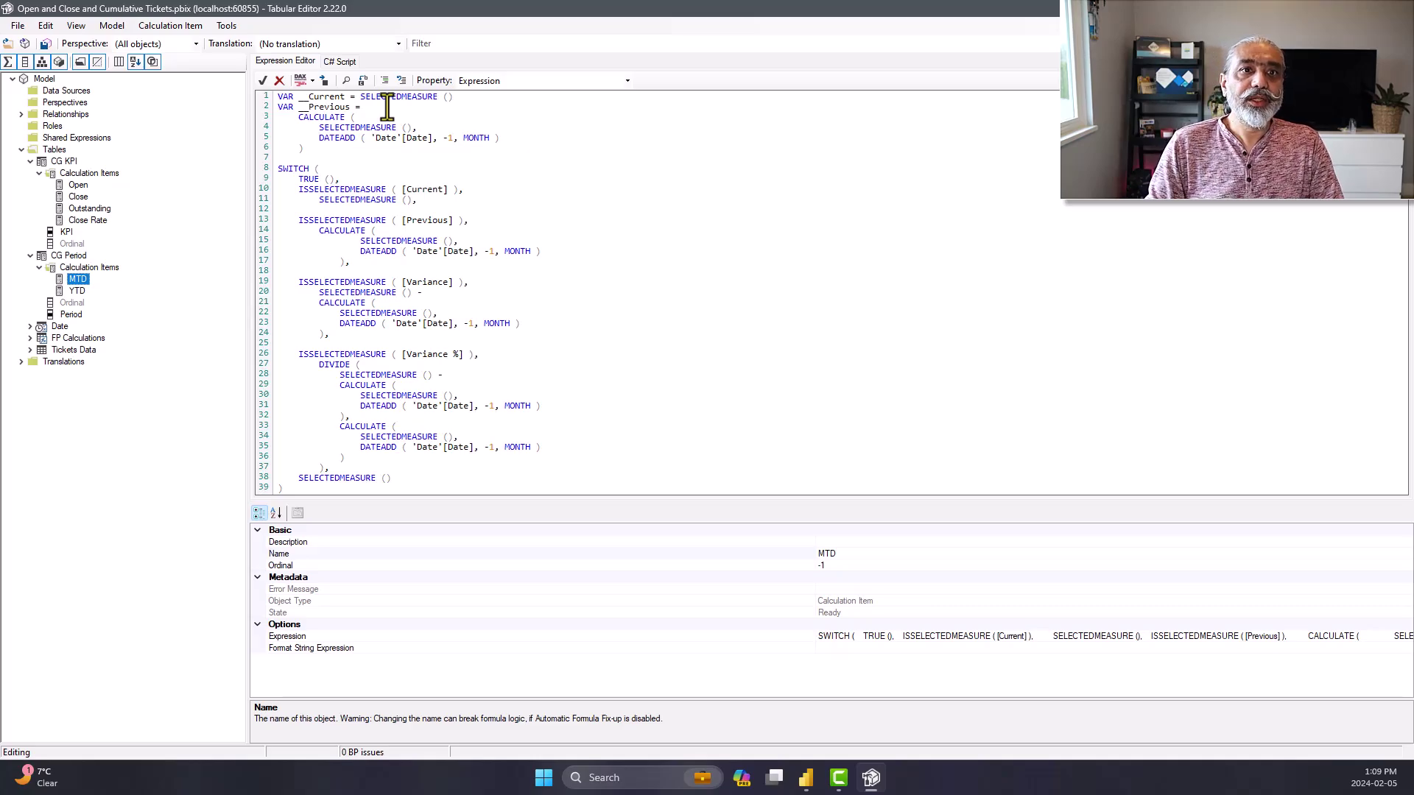
# Add RETURN before SWITCH and replace SELECTEDMEASURE () in the Current branch with __Current
pyautogui.click(316, 160)
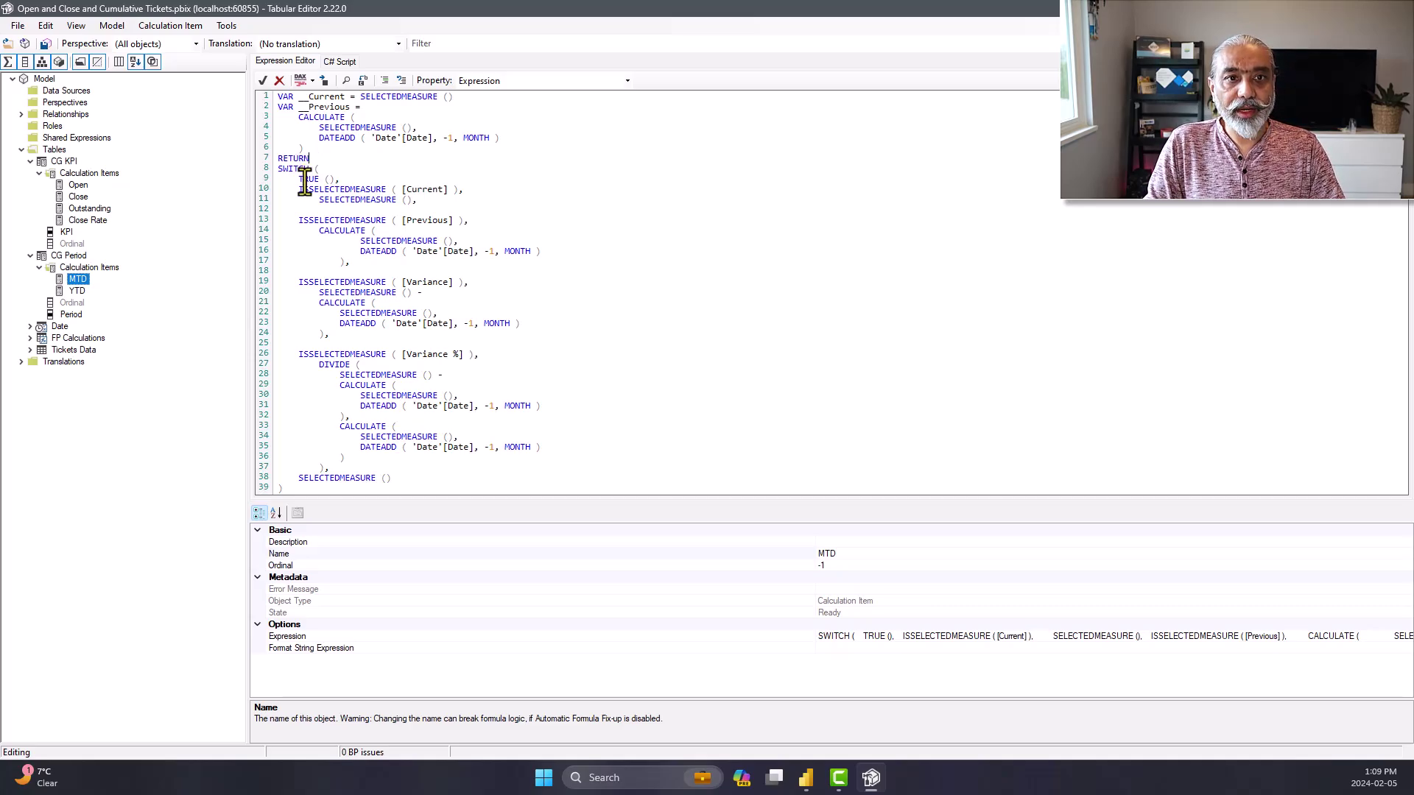
pyautogui.moveTo(302, 190); pyautogui.dragTo(492, 189)
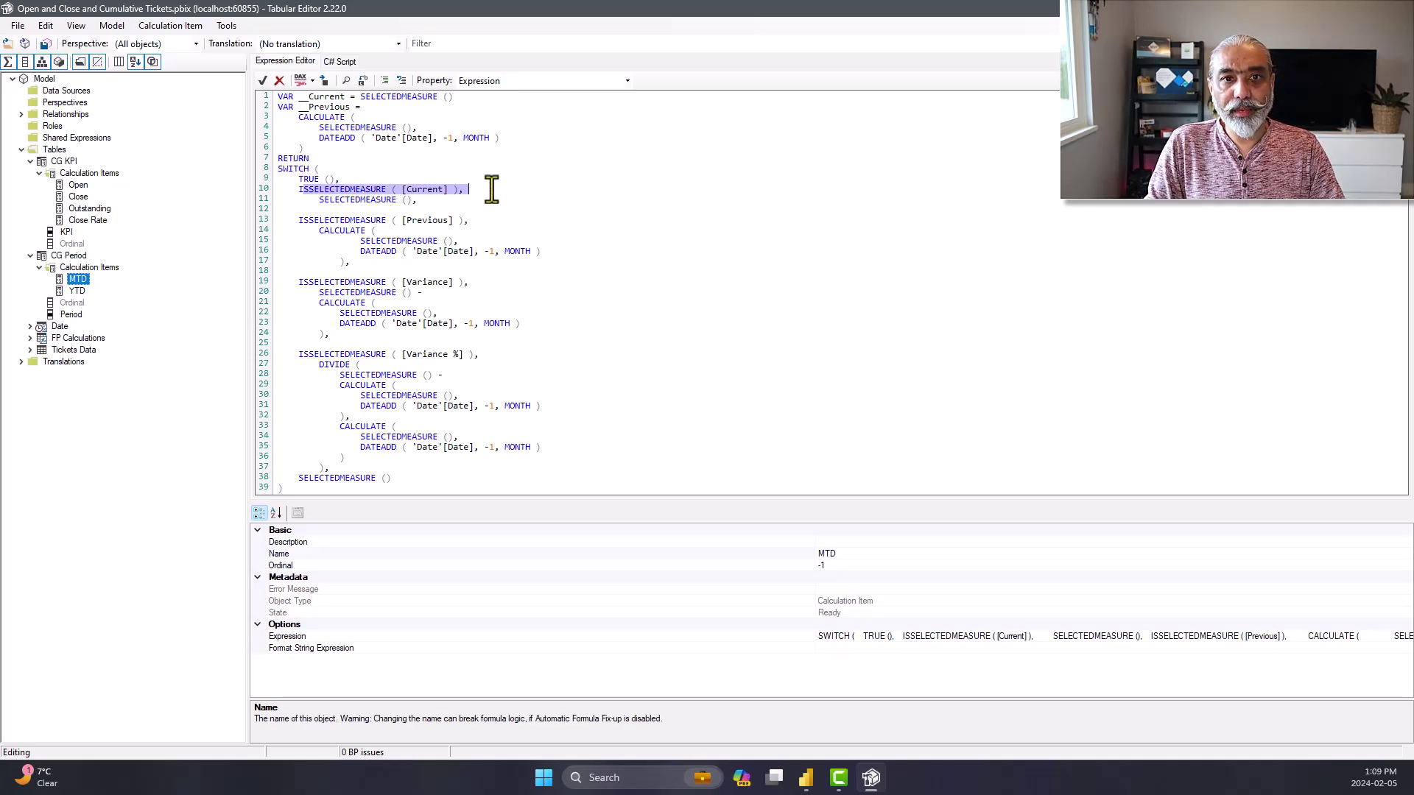
pyautogui.doubleClick(328, 97)
pyautogui.moveTo(319, 198); pyautogui.dragTo(411, 204)
pyautogui.hotkey('ctrl', 'v')
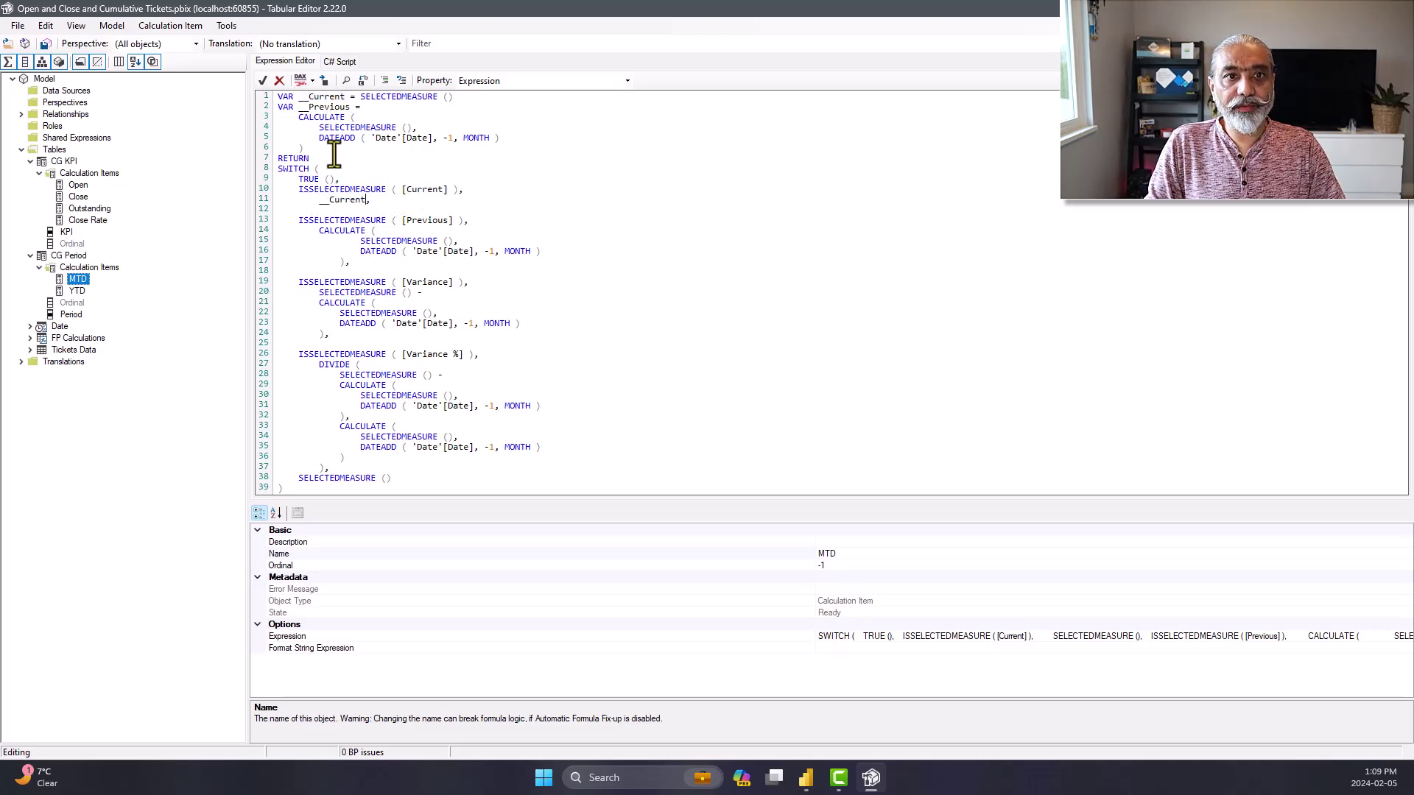
# Replace the Previous branch's CALCULATE block with the __Previous variable followed by a comma
pyautogui.doubleClick(317, 107)
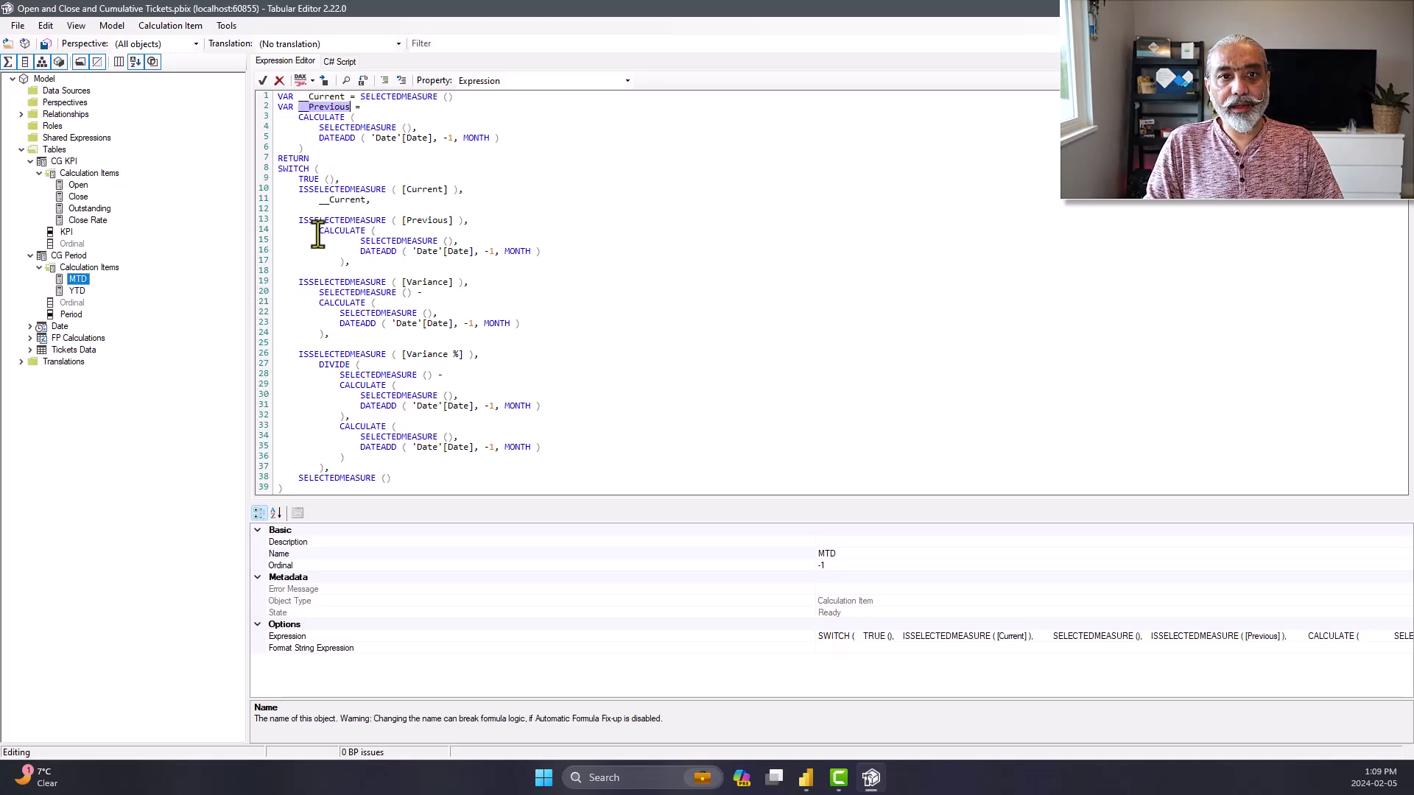
pyautogui.moveTo(317, 233); pyautogui.dragTo(350, 262)
pyautogui.hotkey('ctrl', 'v')
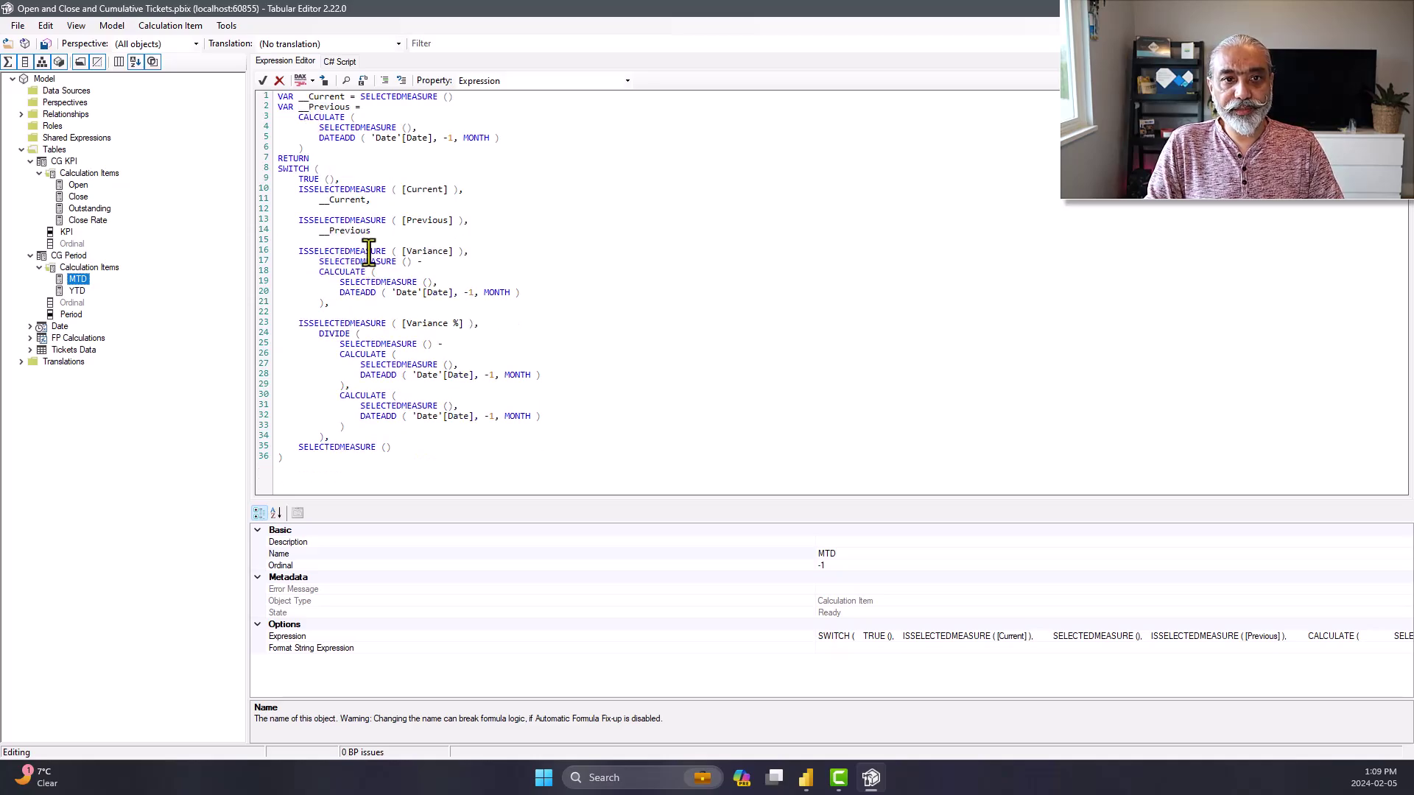
pyautogui.write(',')
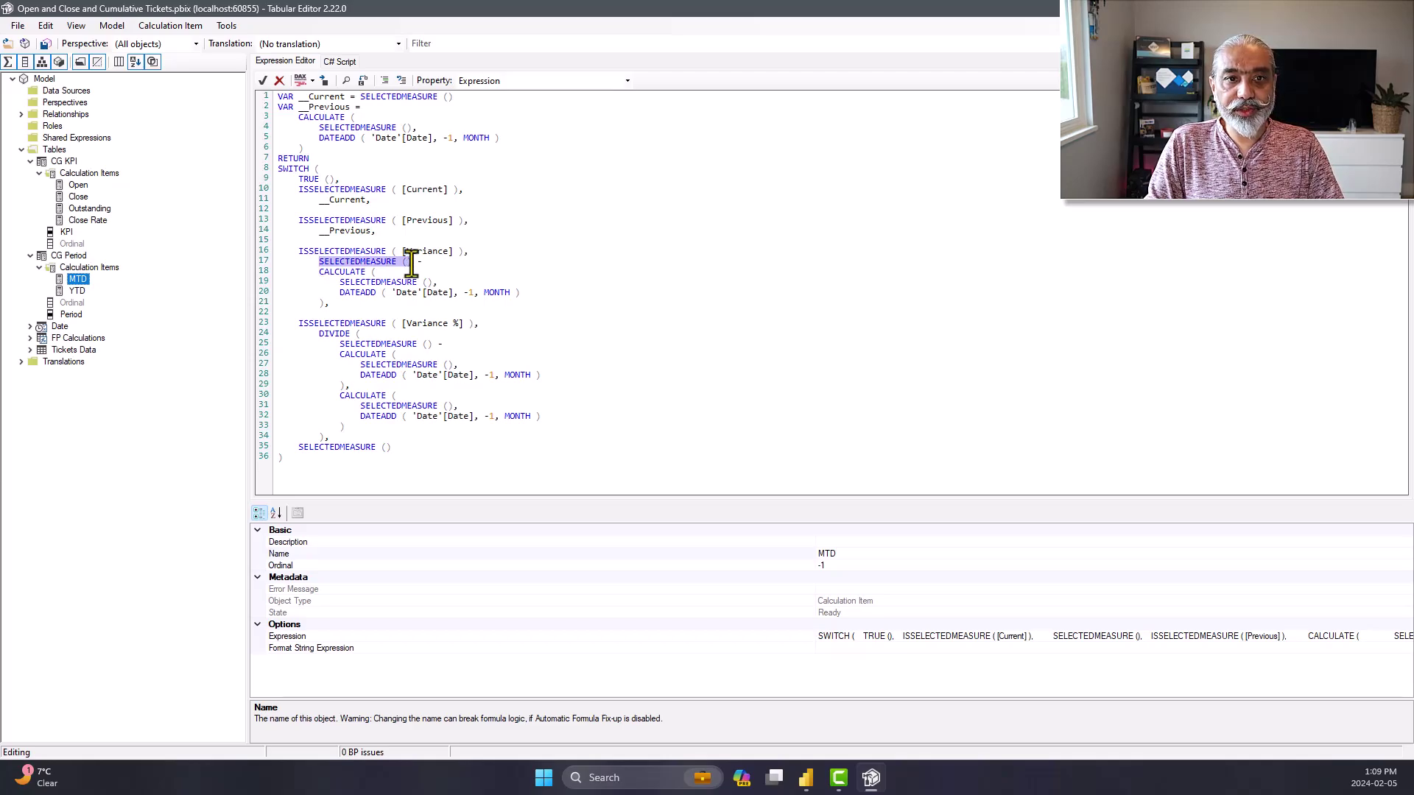
# Replace SELECTEDMEASURE () in the Variance branch with __Current, keeping the minus sign
pyautogui.moveTo(319, 272); pyautogui.dragTo(337, 298)
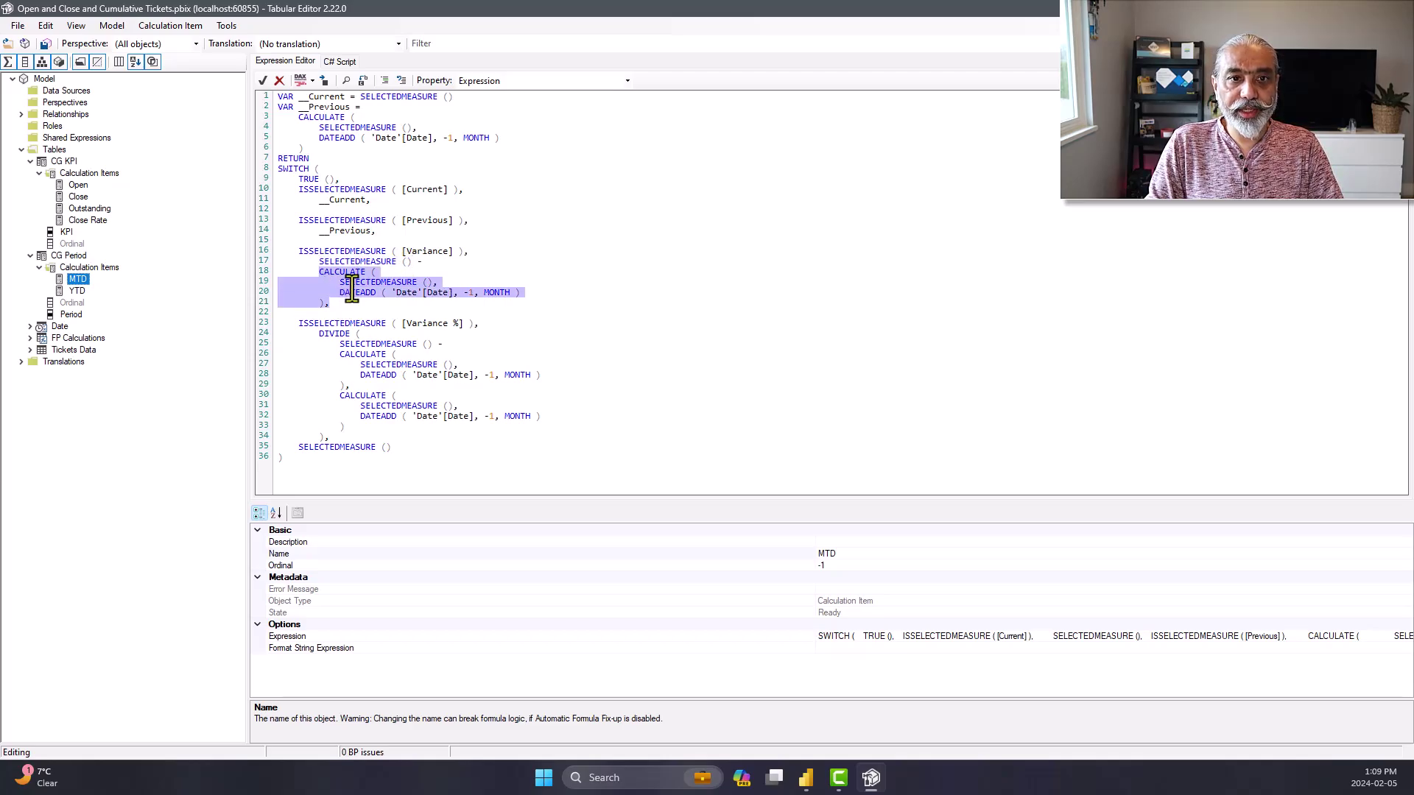
pyautogui.doubleClick(362, 261)
pyautogui.doubleClick(324, 97)
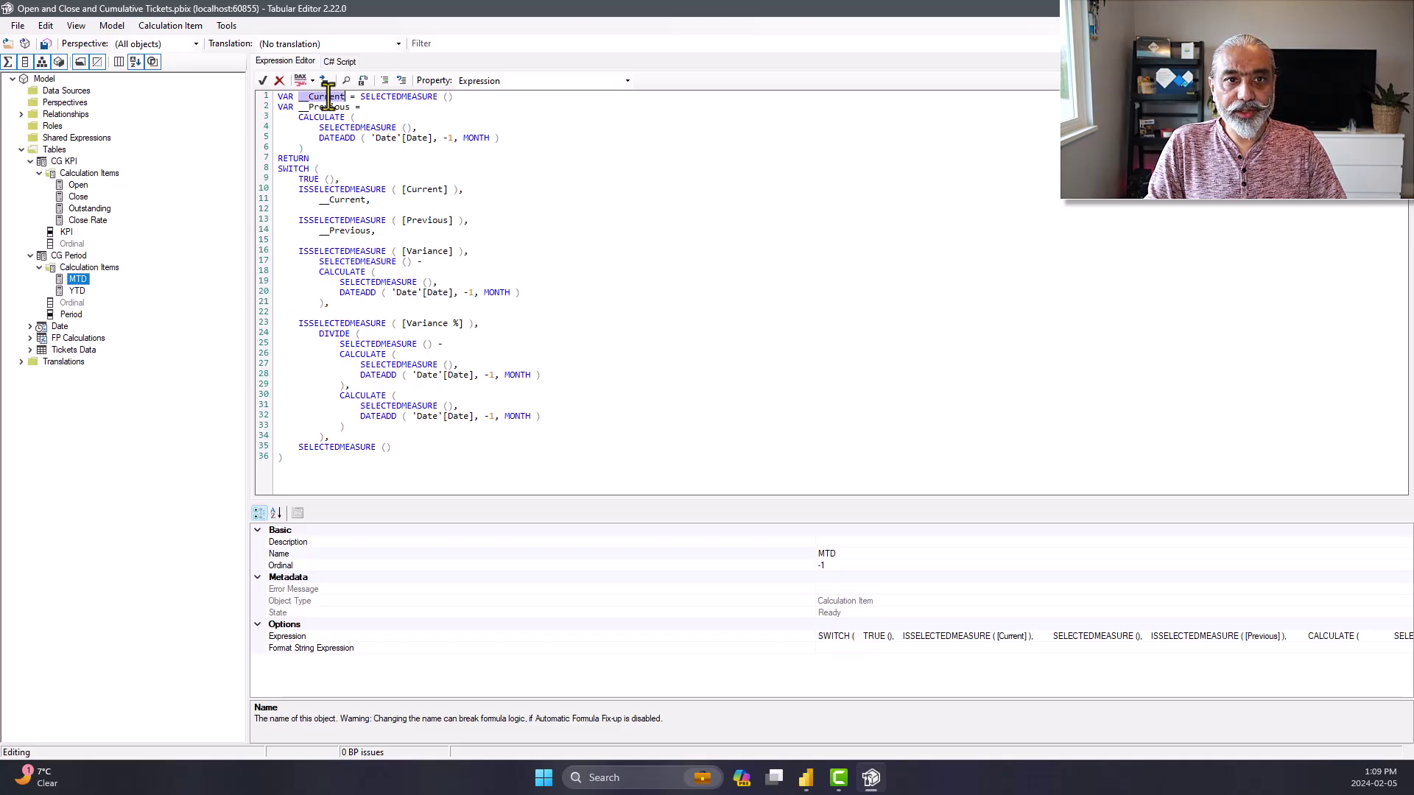
pyautogui.click(320, 261)
pyautogui.hotkey('shift', 'End')
pyautogui.hotkey('ctrl', 'v')
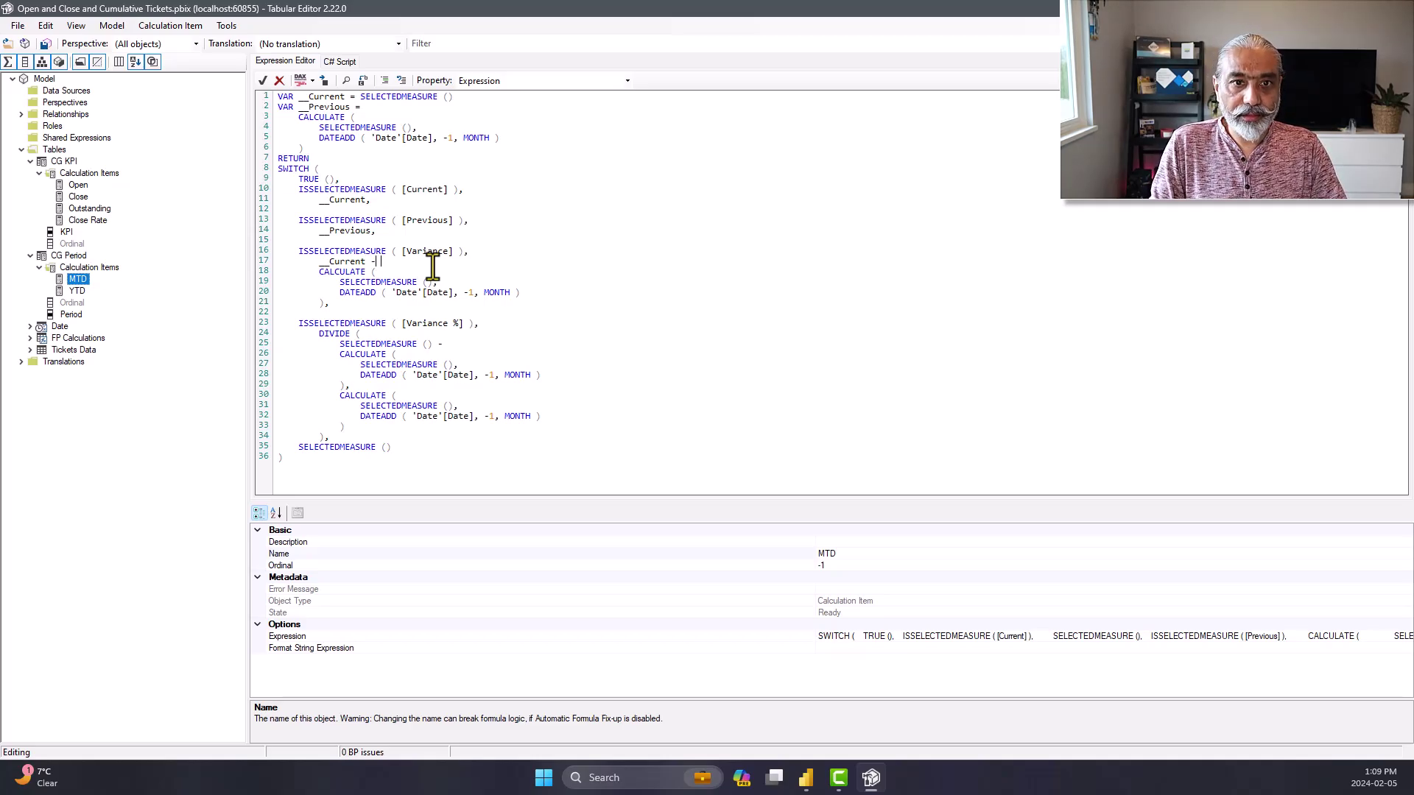
# Complete the Variance branch as __Current - __Previous, and delete its leftover CALCULATE block
pyautogui.doubleClick(333, 108)
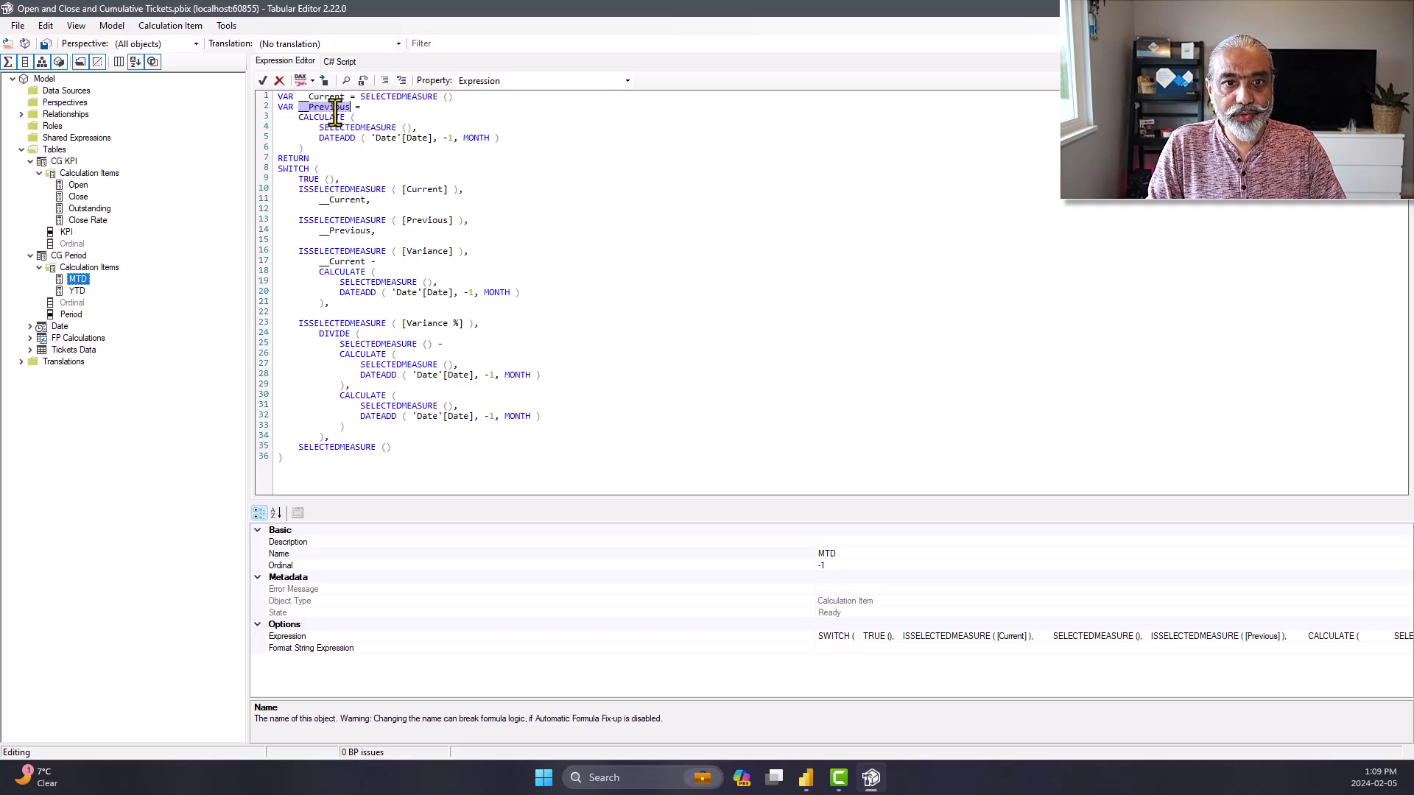
pyautogui.click(397, 261)
pyautogui.hotkey('ctrl', 'v')
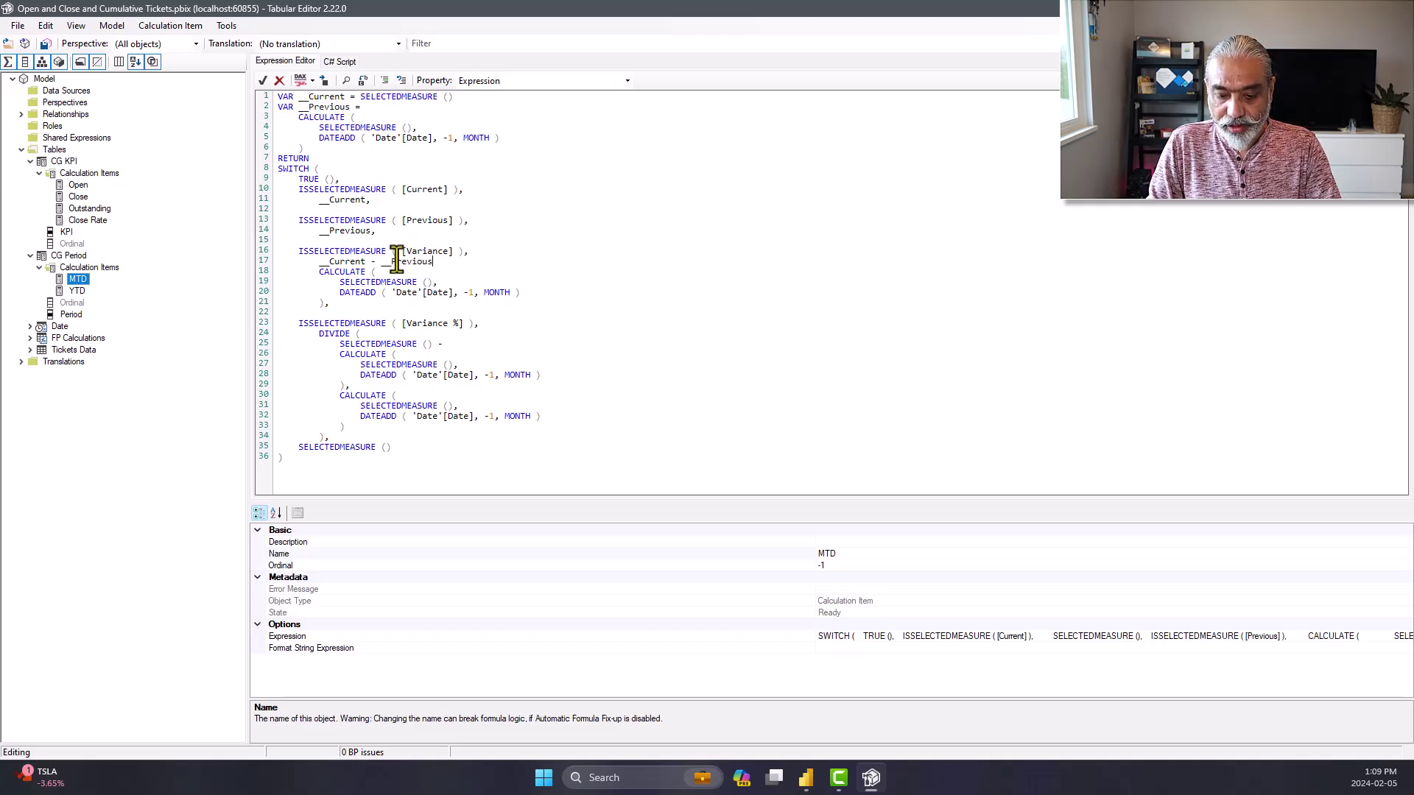
pyautogui.write(',')
pyautogui.moveTo(300, 272); pyautogui.dragTo(404, 302)
pyautogui.press('Delete')
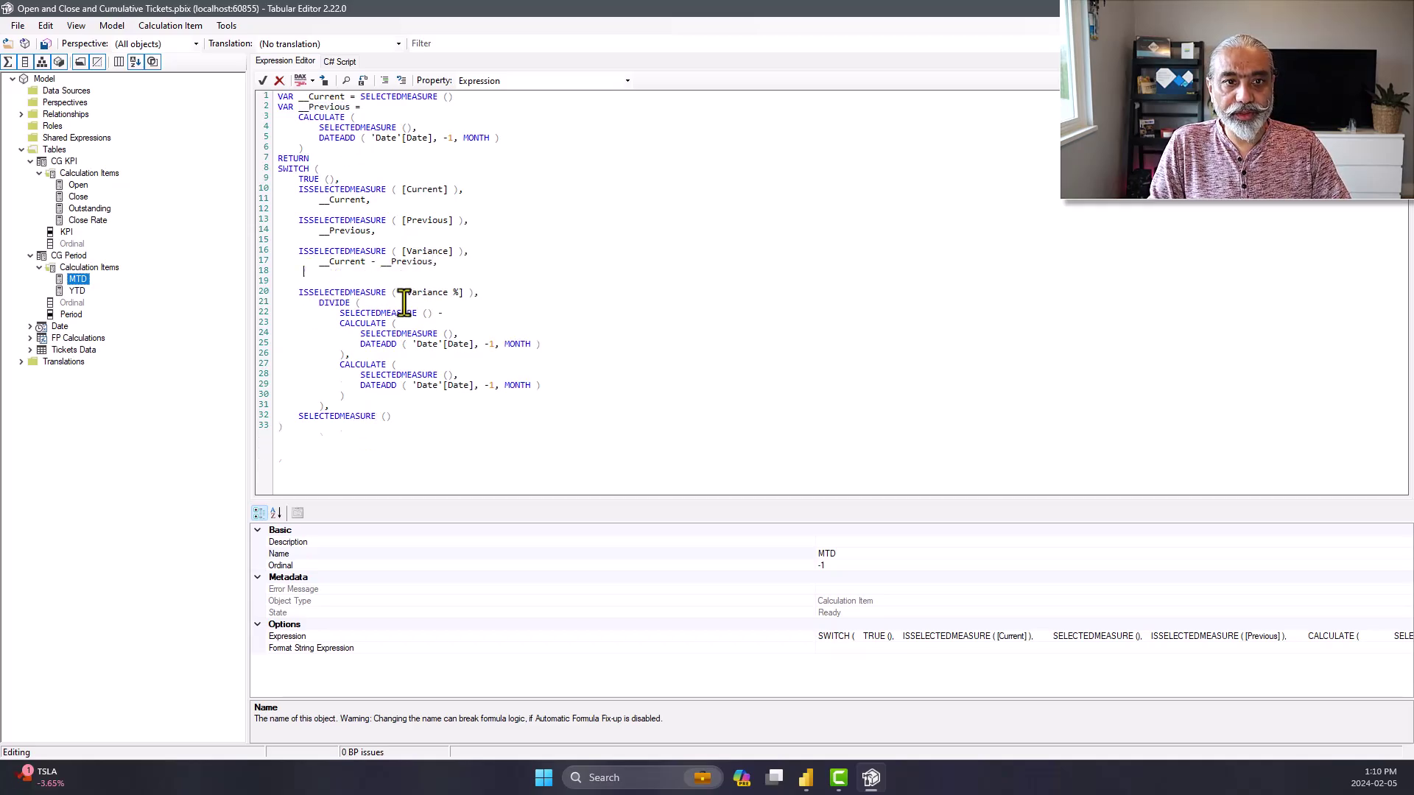
# Set the Variance % DIVIDE numerator to __Current - __Previous, delete both CALCULATE blocks below it and fix the indentation
pyautogui.moveTo(464, 265); pyautogui.dragTo(264, 280)
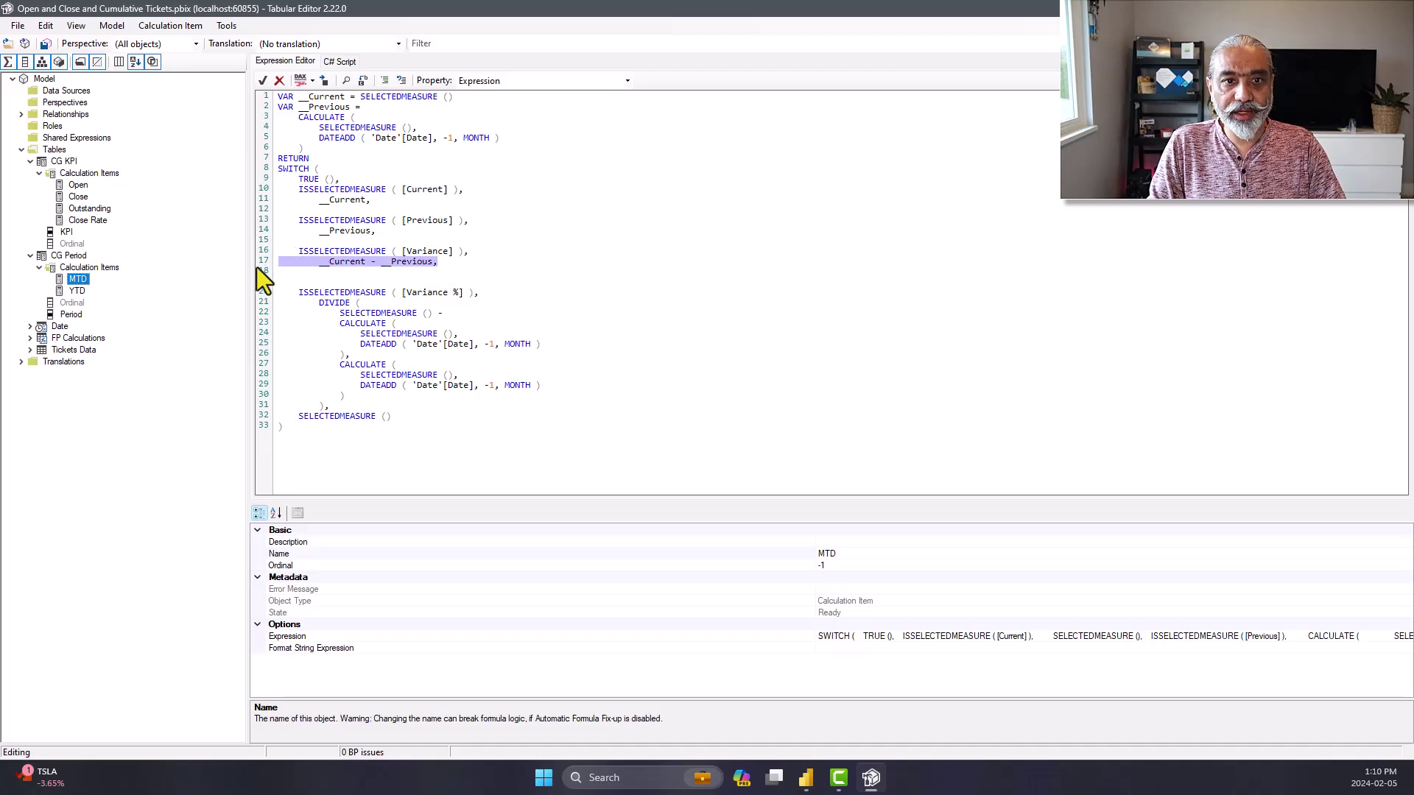
pyautogui.hotkey('ctrl', 'c')
pyautogui.moveTo(338, 313); pyautogui.dragTo(442, 313)
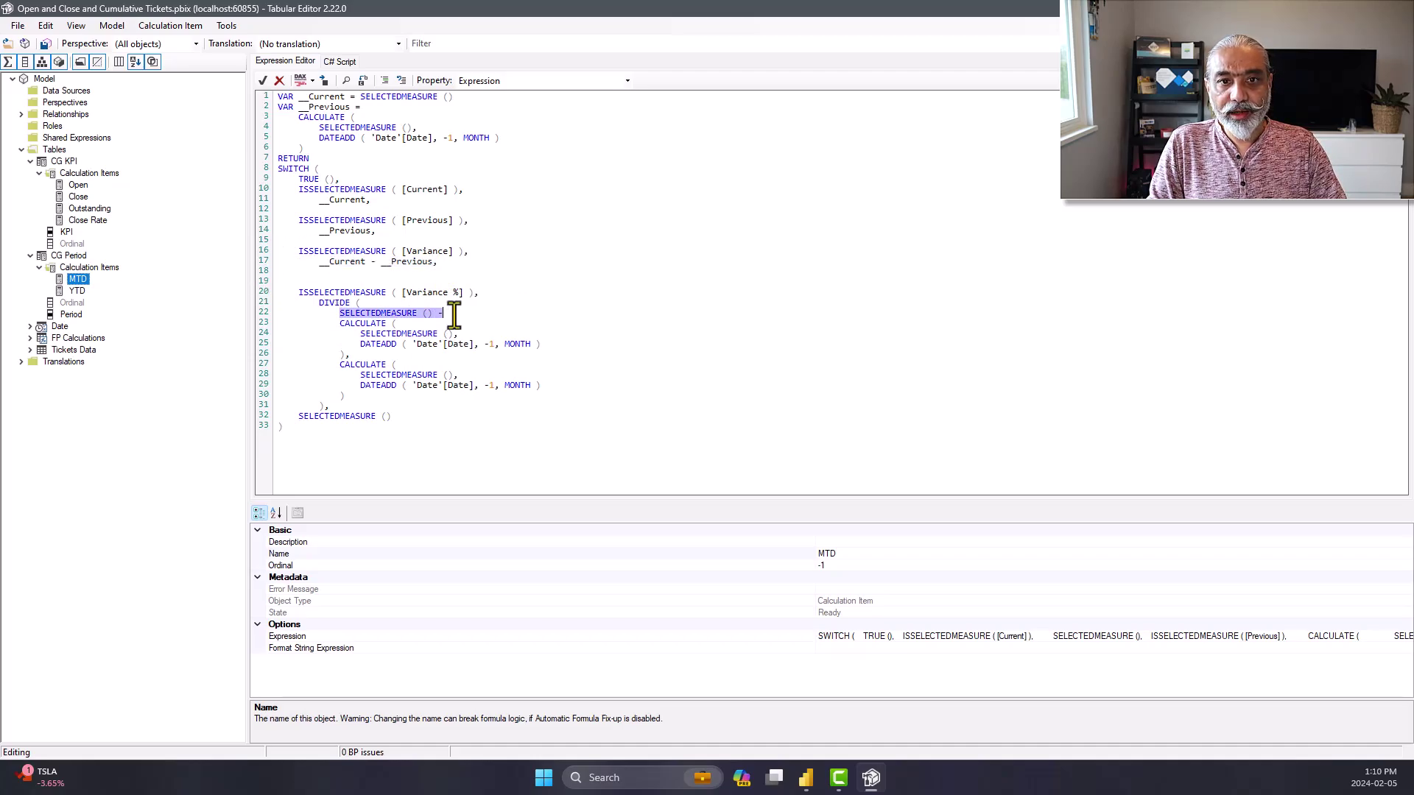
pyautogui.hotkey('ctrl', 'v')
pyautogui.moveTo(338, 322); pyautogui.dragTo(424, 395)
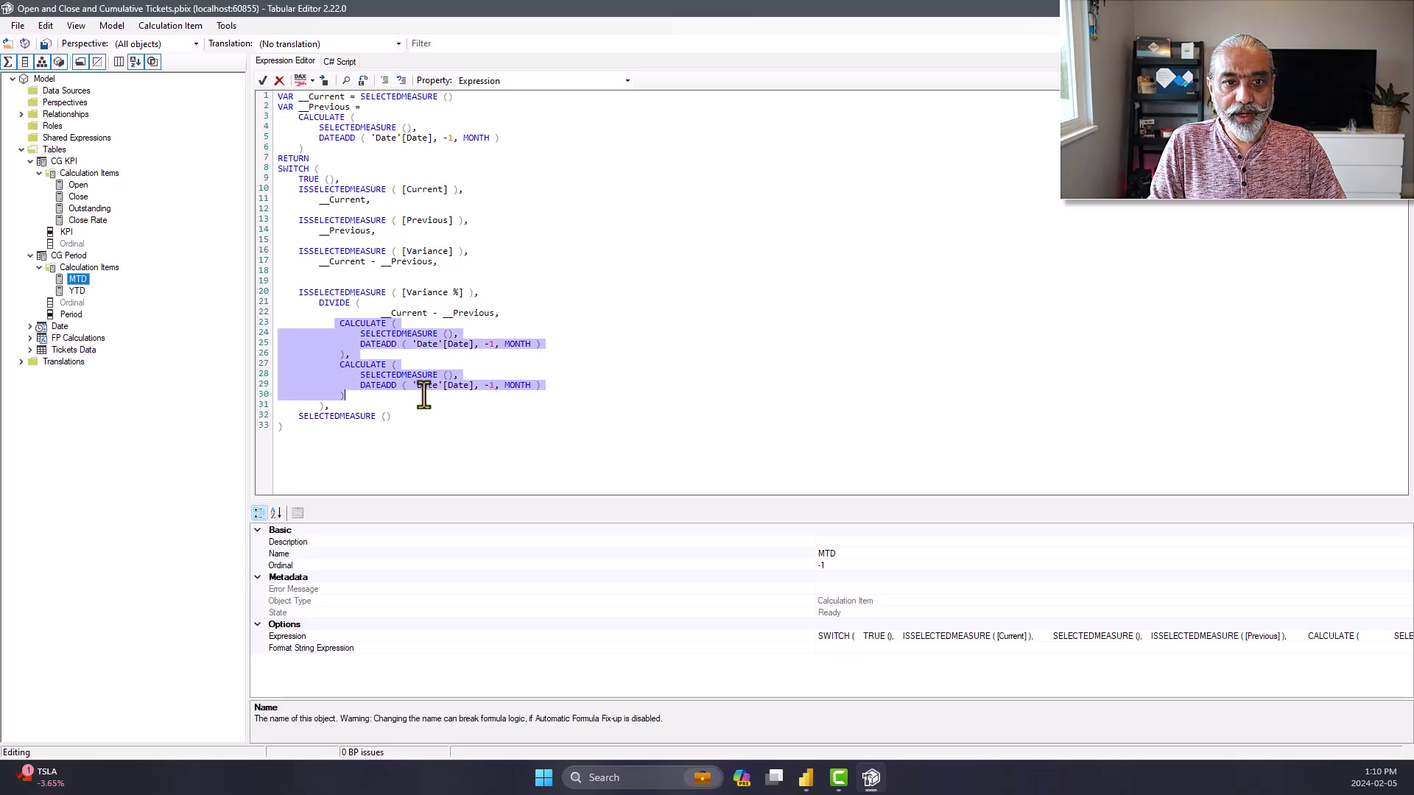
pyautogui.press('Delete')
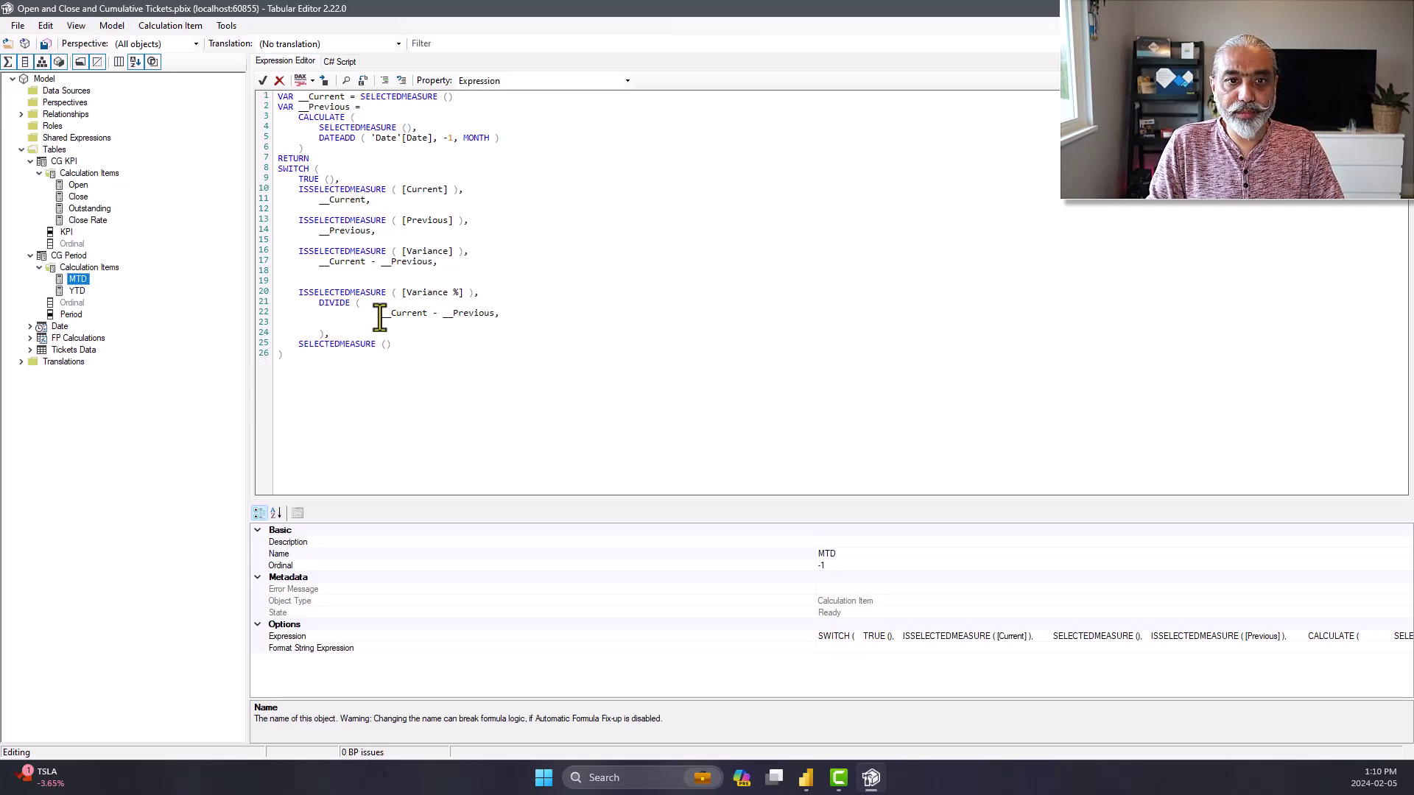
pyautogui.hotkey('shift', 'Tab')
pyautogui.hotkey('shift', 'Tab')
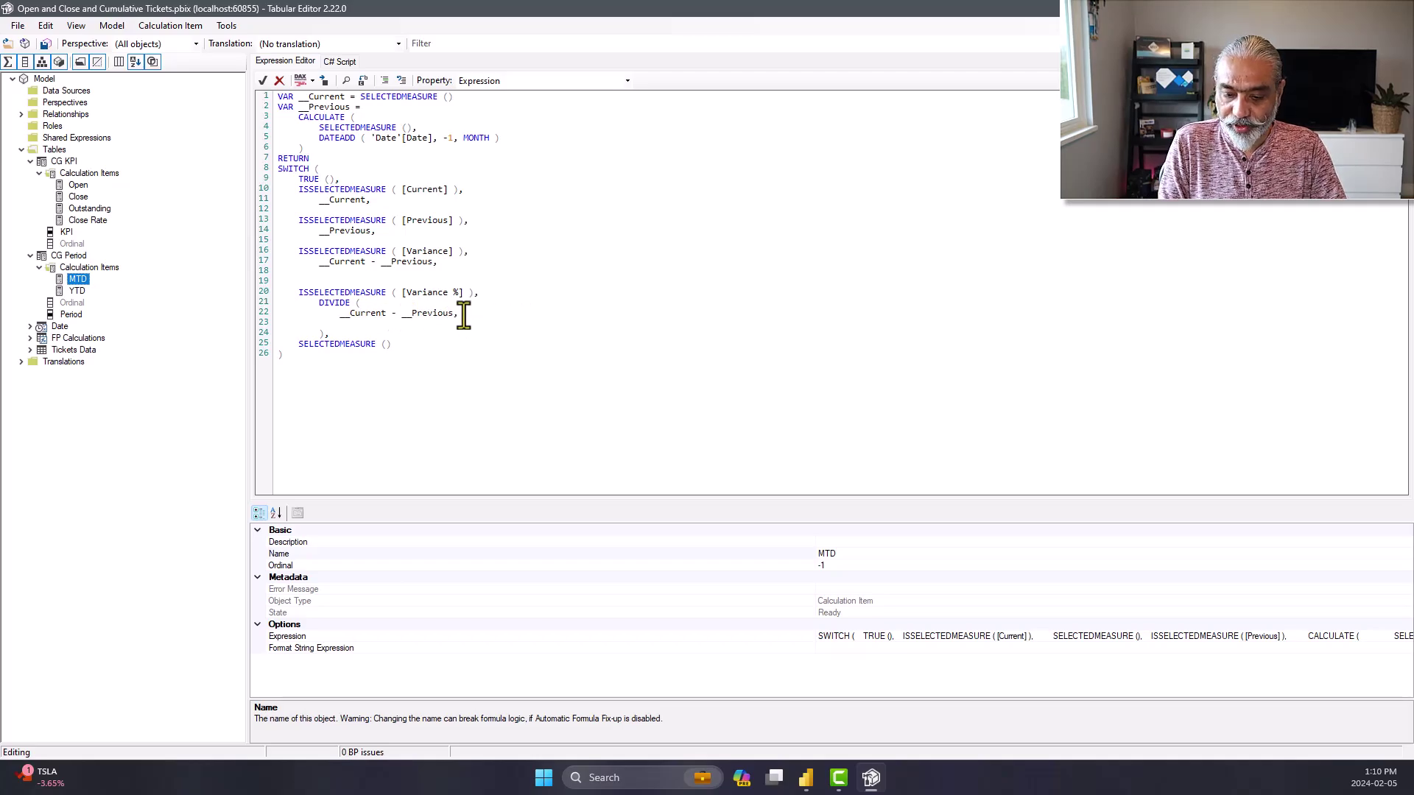
# Add __Previous as the Variance % DIVIDE denominator, remove the blank line after it and save the changes to the model
pyautogui.press('Return')
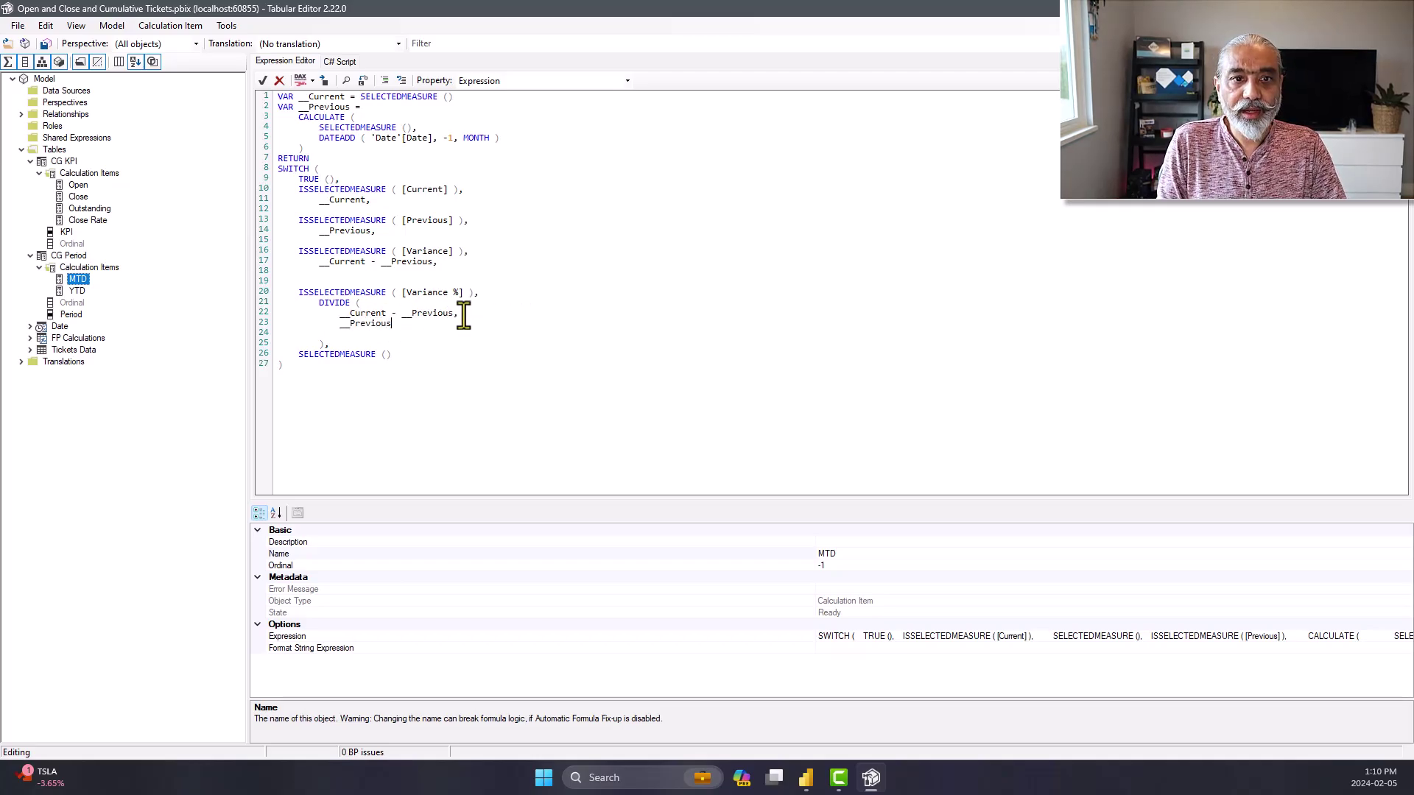
pyautogui.press('Delete')
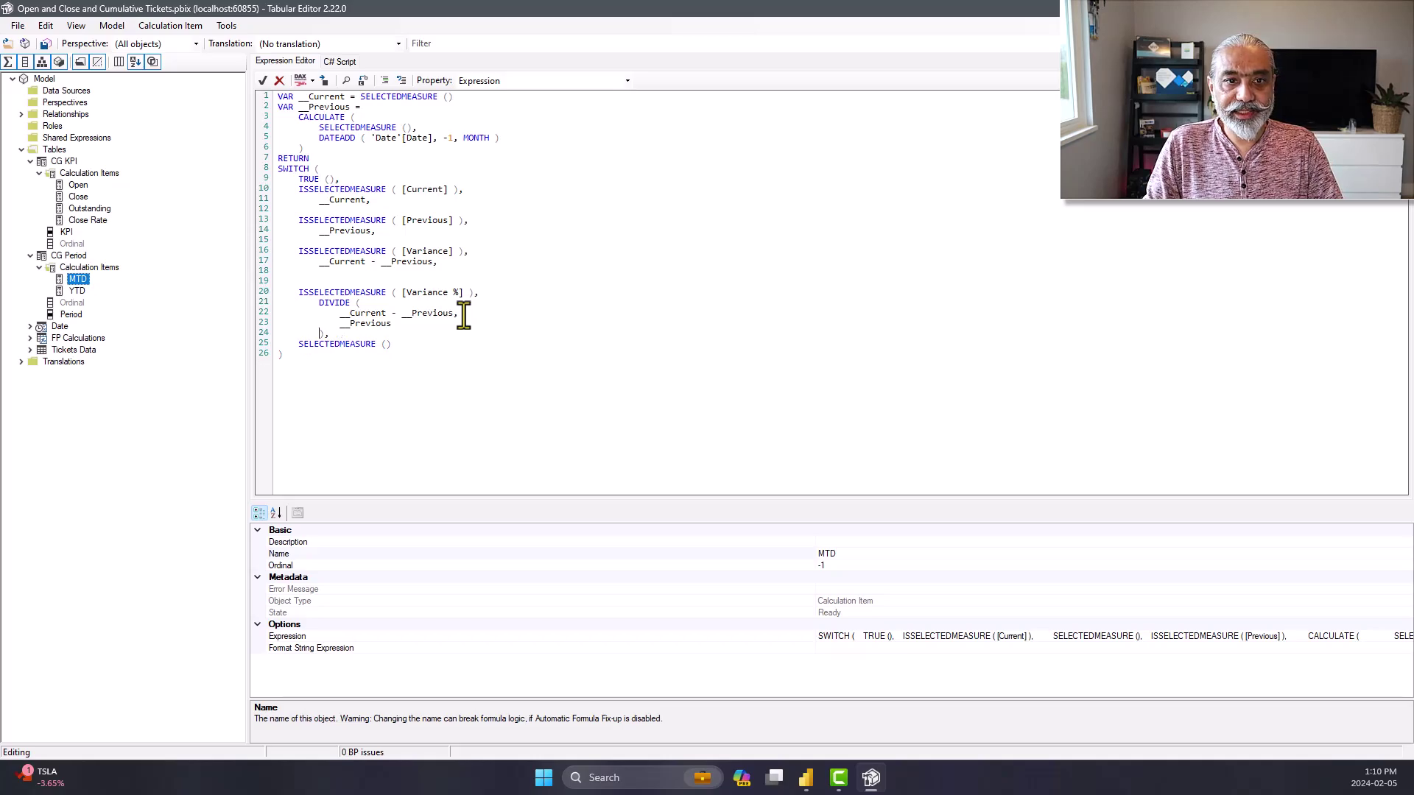
pyautogui.click(43, 43)
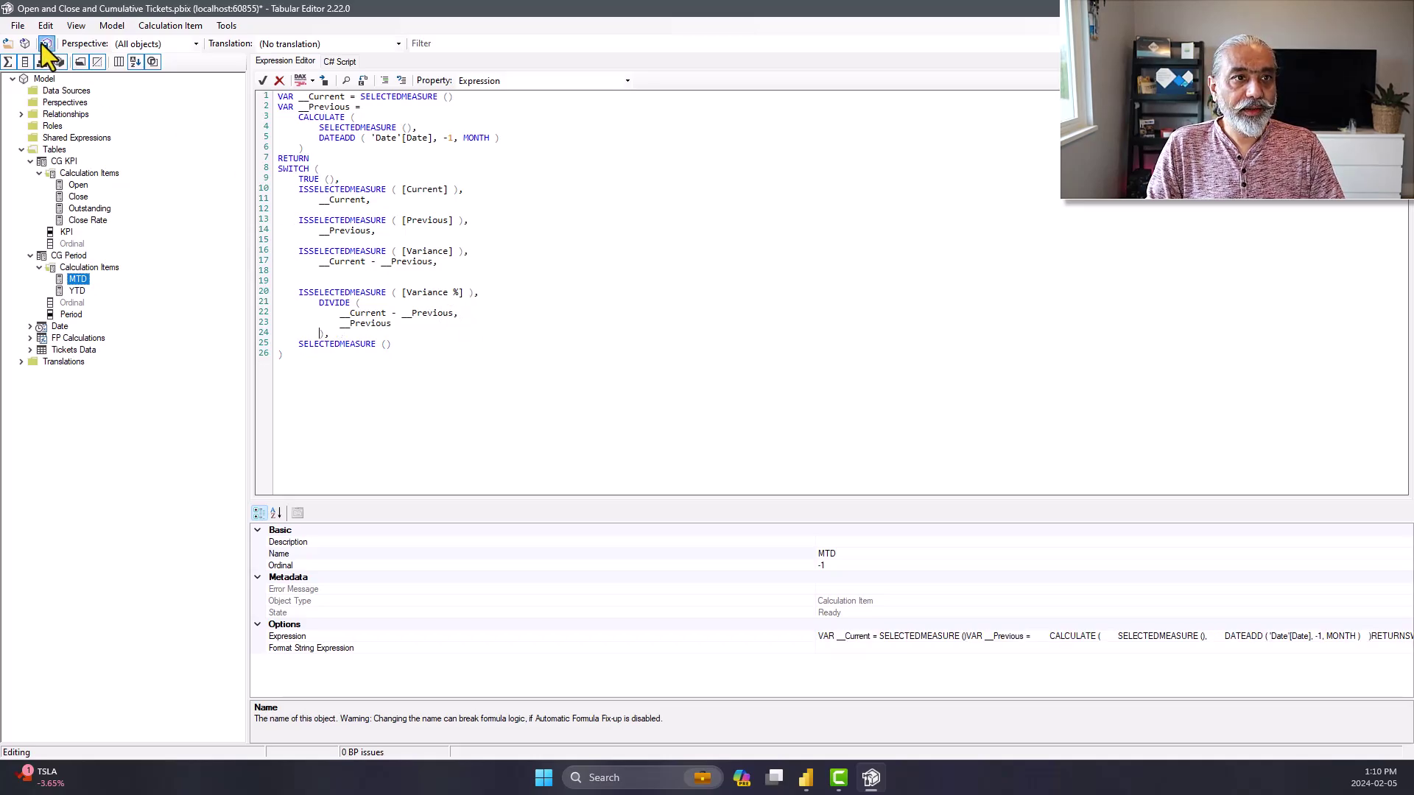
# Switch to the Power BI report to check the matrix, and return to Tabular Editor to review the __Previous variable's CALCULATE block
pyautogui.click(806, 778)
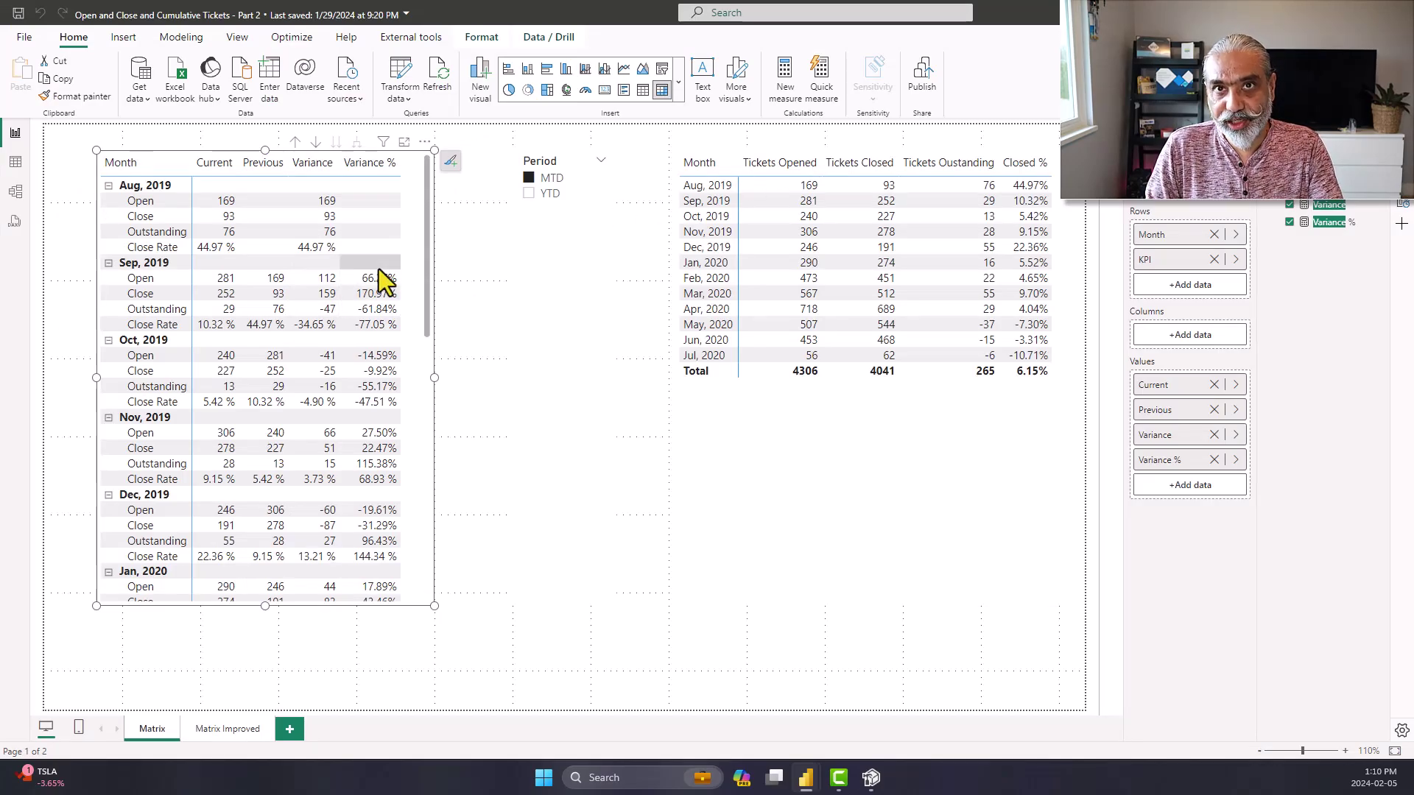
pyautogui.click(871, 777)
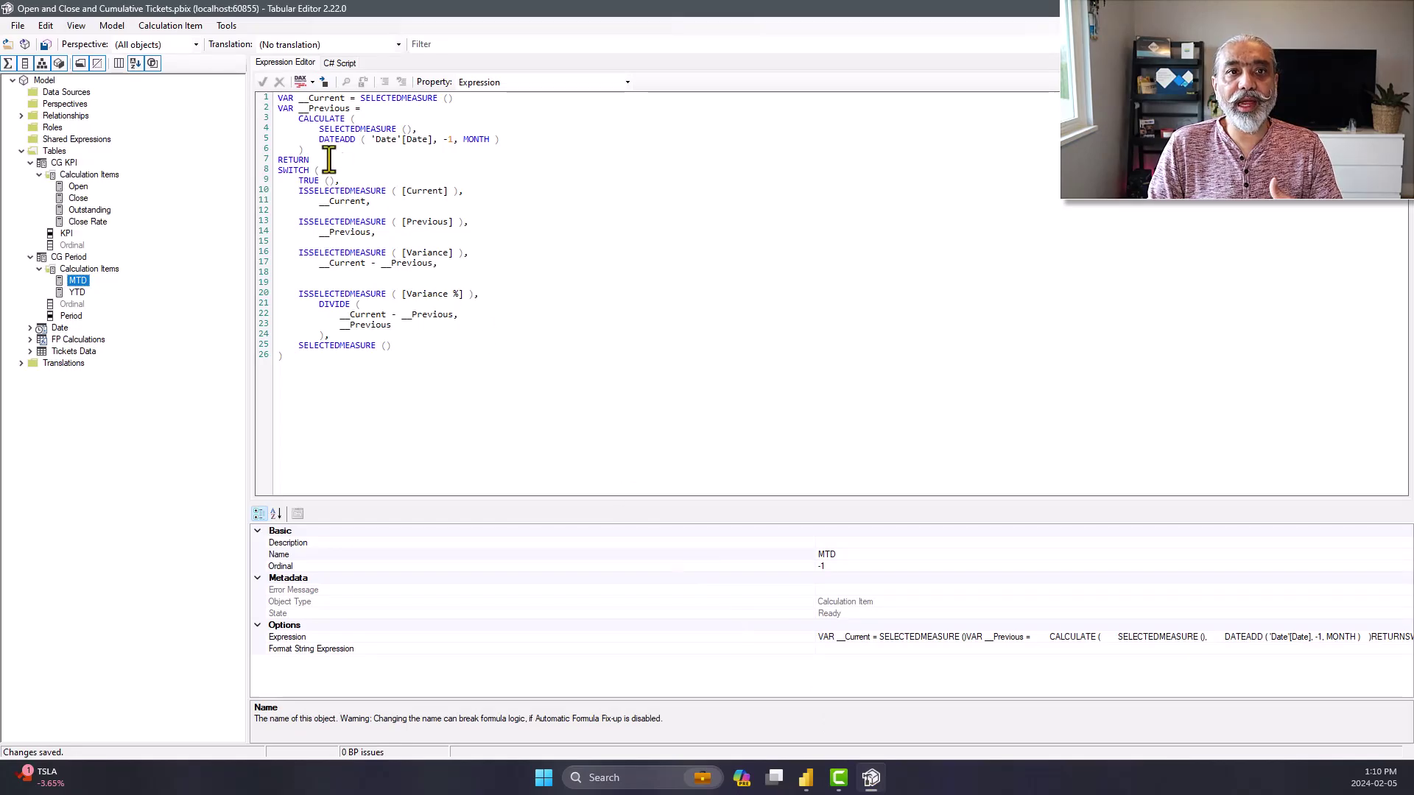
pyautogui.moveTo(298, 119); pyautogui.dragTo(388, 155)
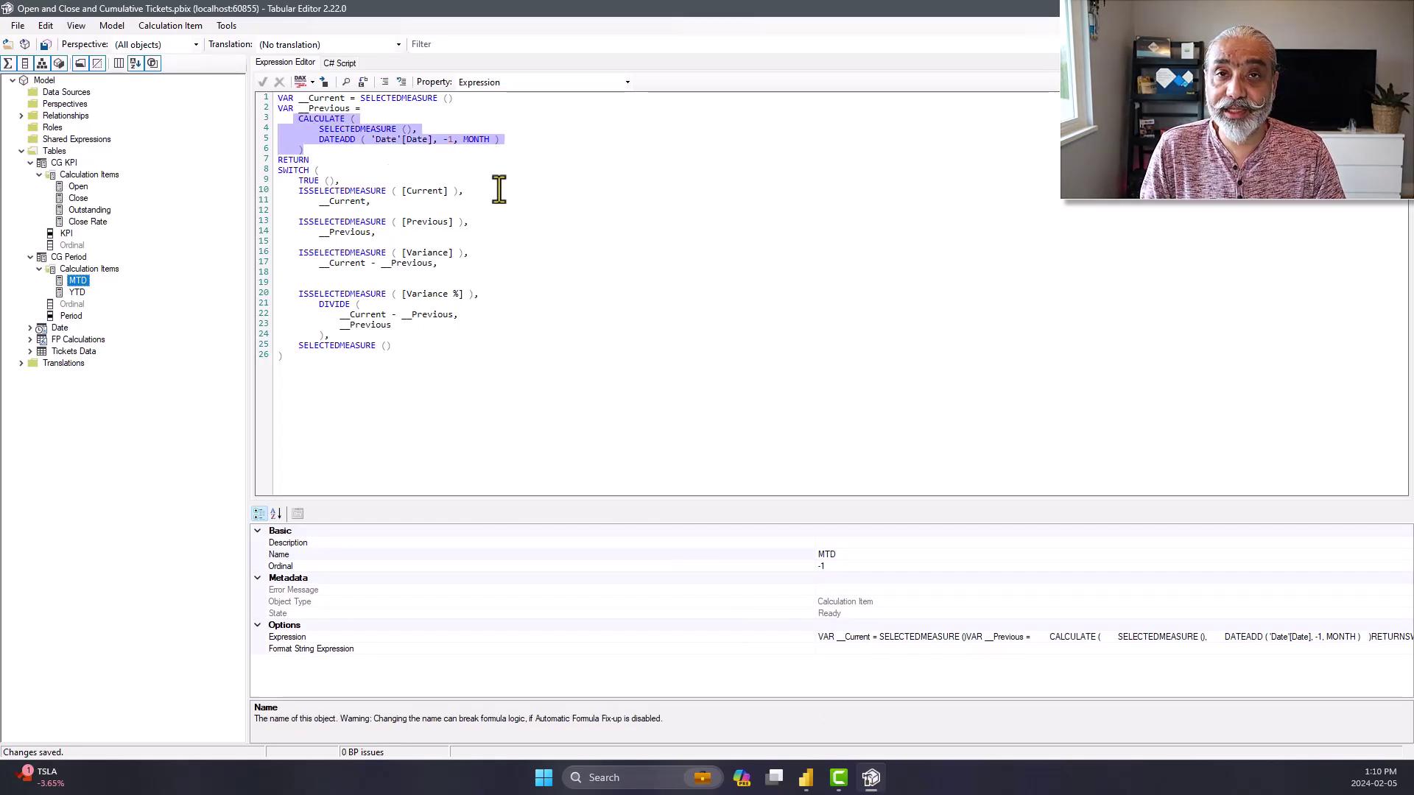
pyautogui.click(383, 144)
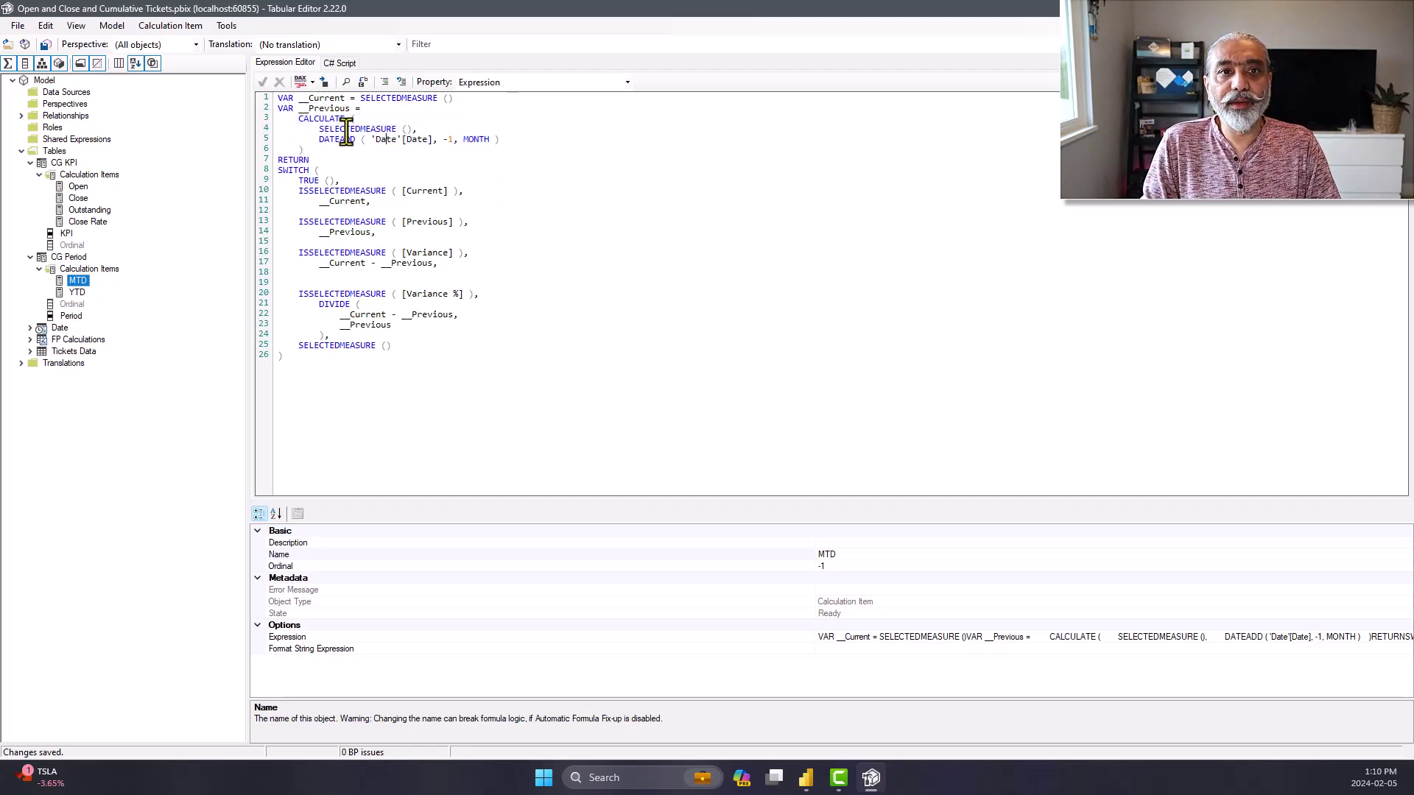
pyautogui.moveTo(365, 143); pyautogui.dragTo(428, 142)
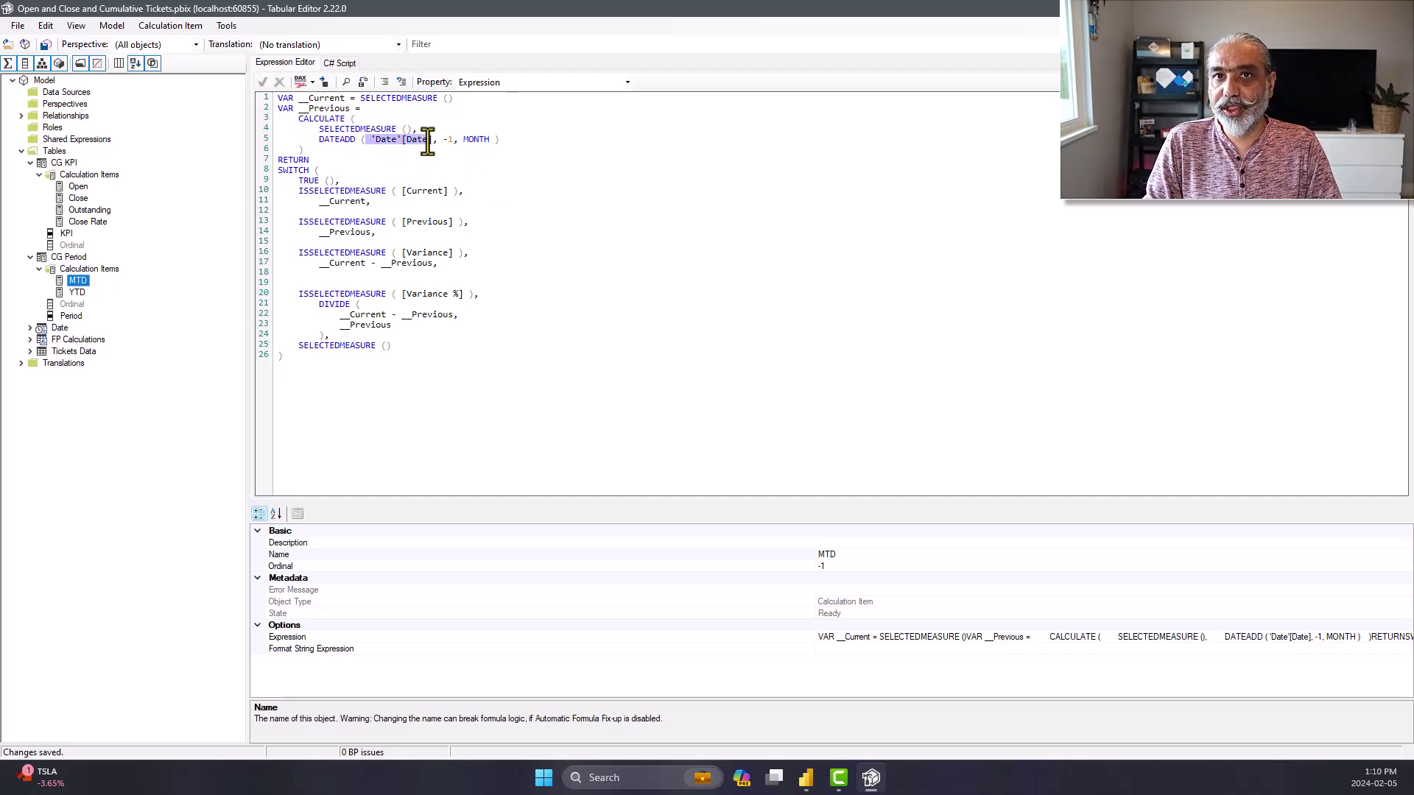
pyautogui.moveTo(302, 200); pyautogui.dragTo(425, 339)
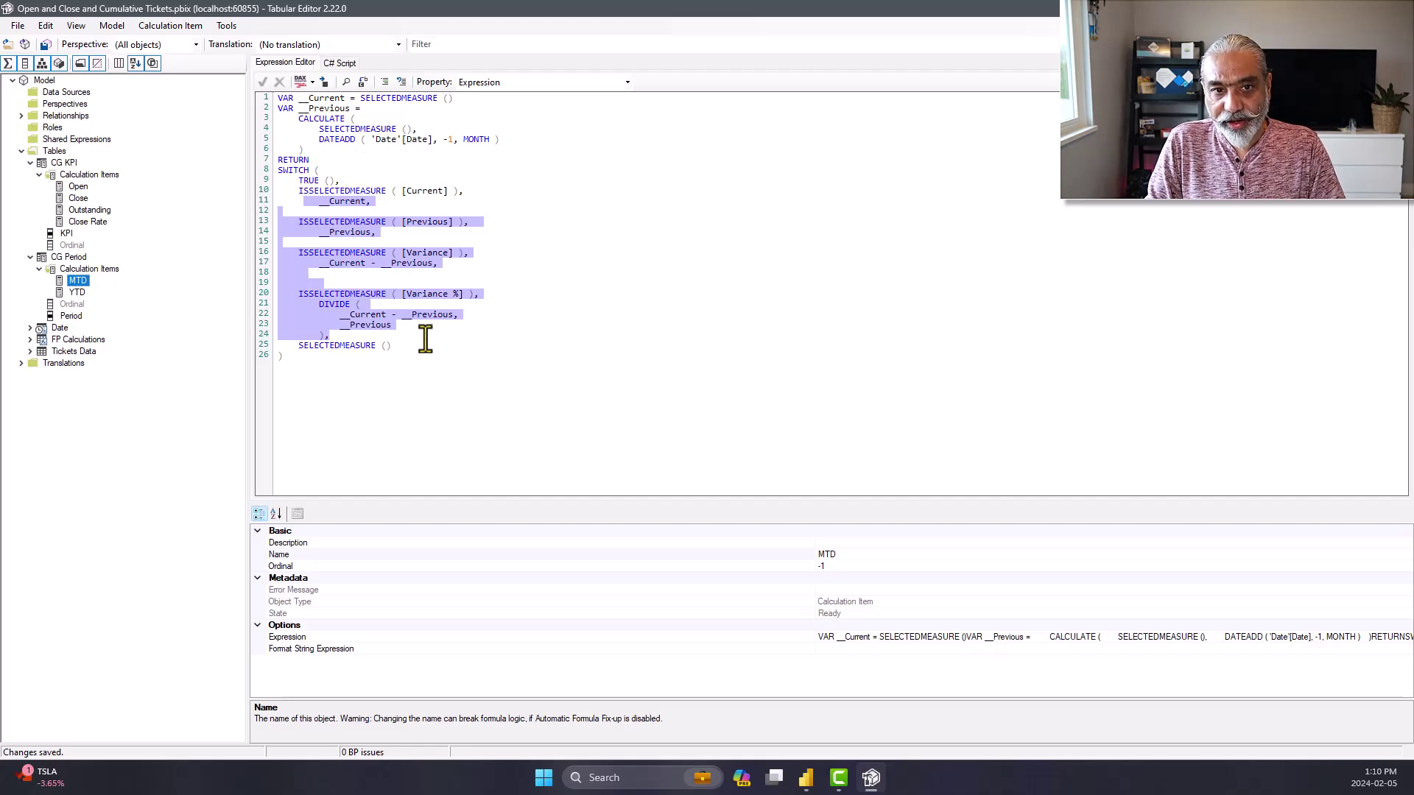
pyautogui.click(425, 346)
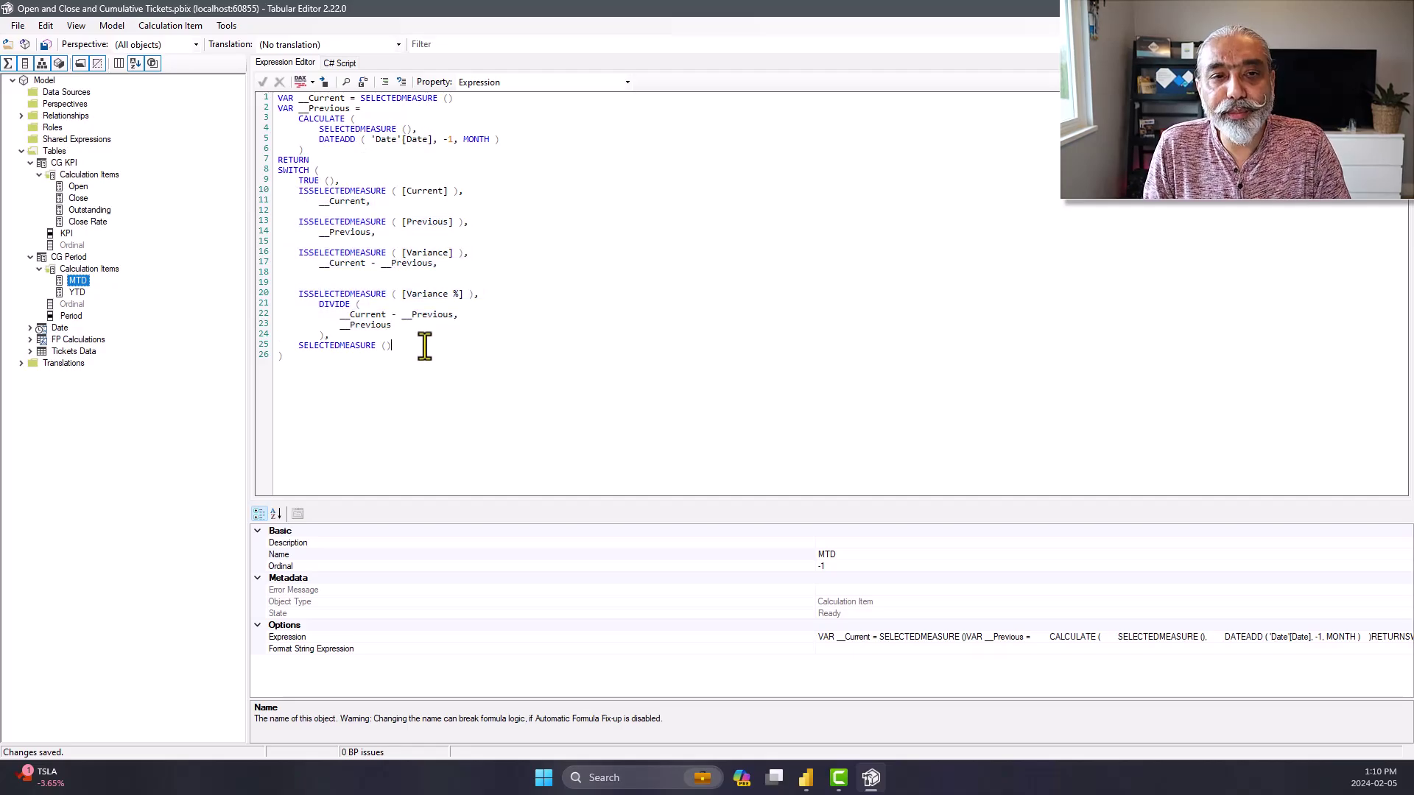
pyautogui.moveTo(315, 273); pyautogui.dragTo(436, 264)
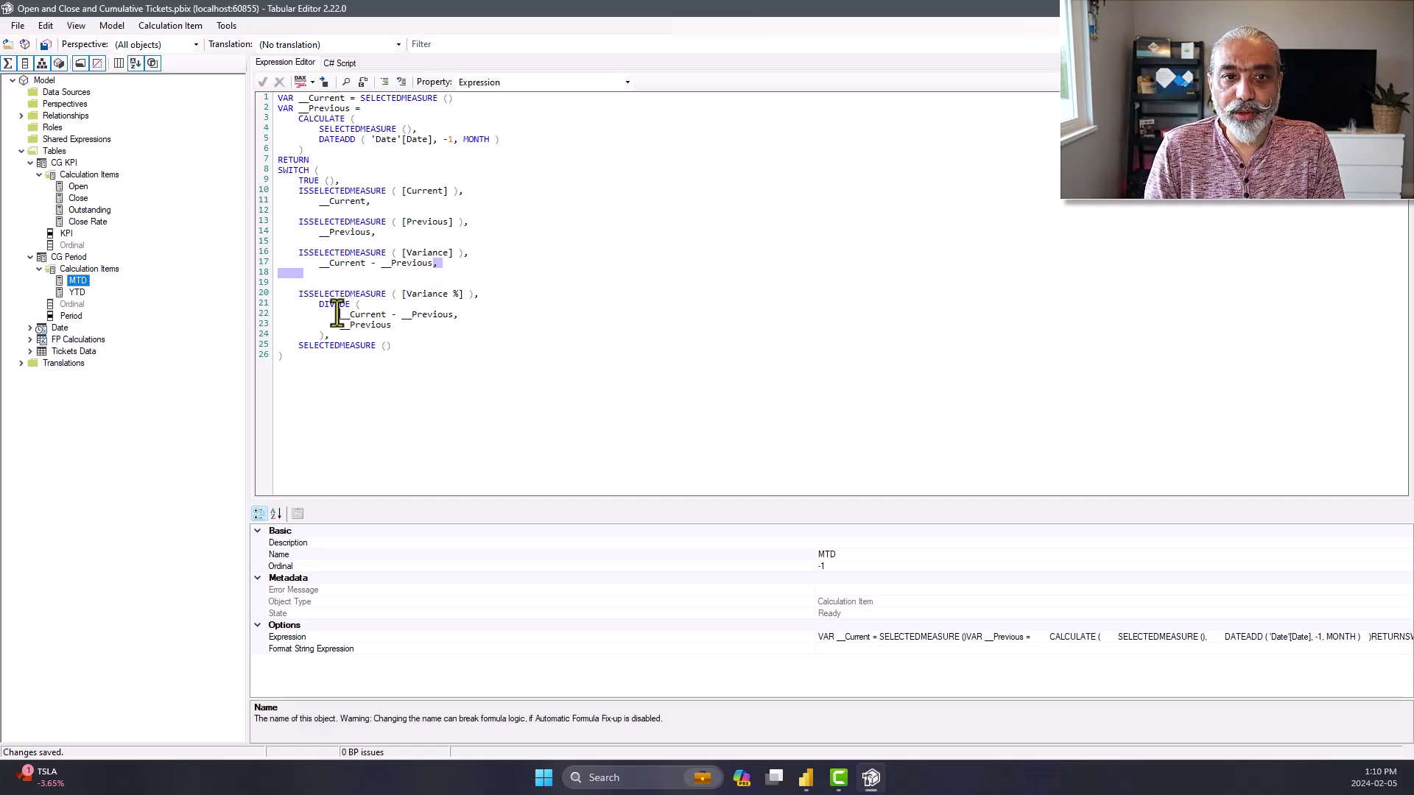
pyautogui.moveTo(340, 315); pyautogui.dragTo(453, 314)
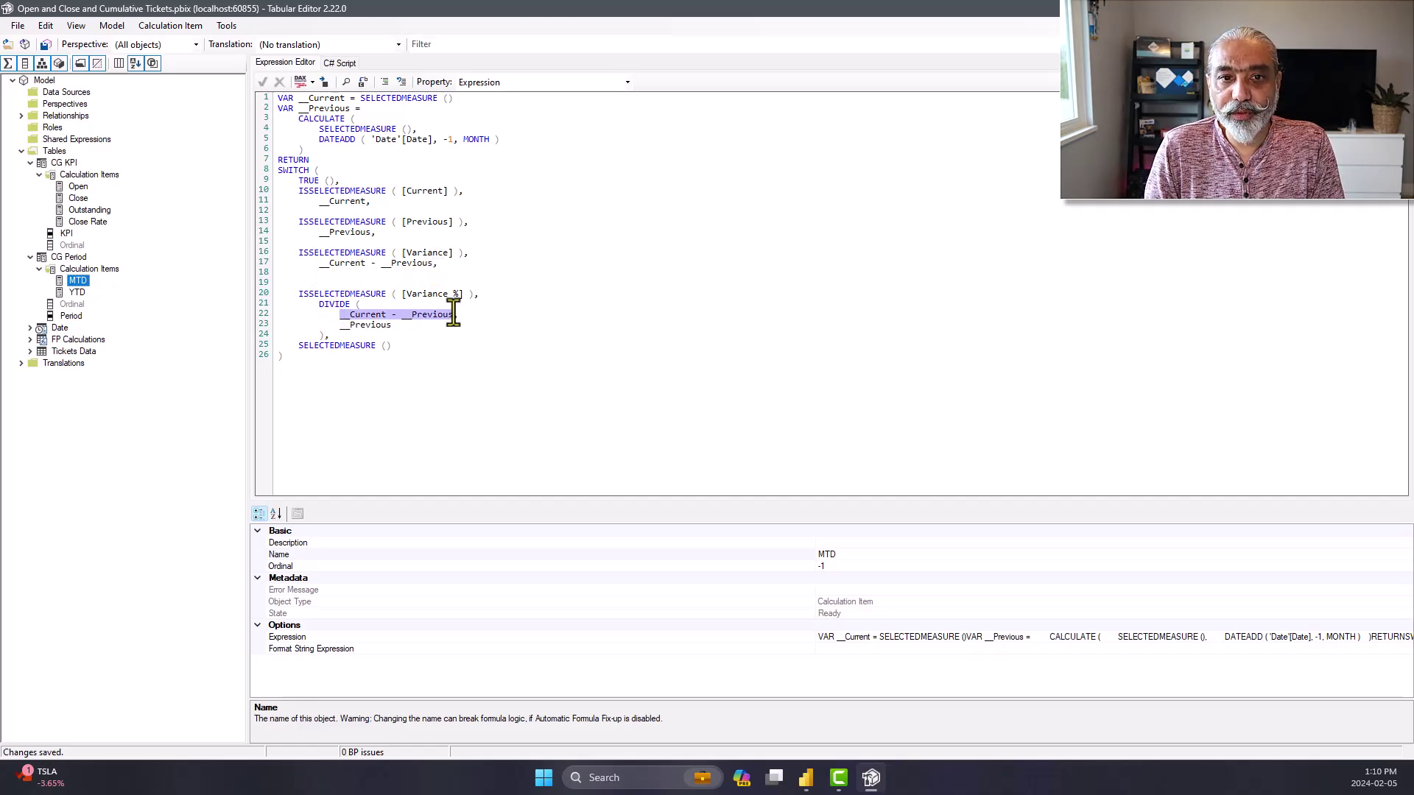
# Declare VAR __Variance = __Current - __Previous between the __Previous variable's definition and RETURN, followed by a blank line
pyautogui.click(344, 149)
pyautogui.press('Return')
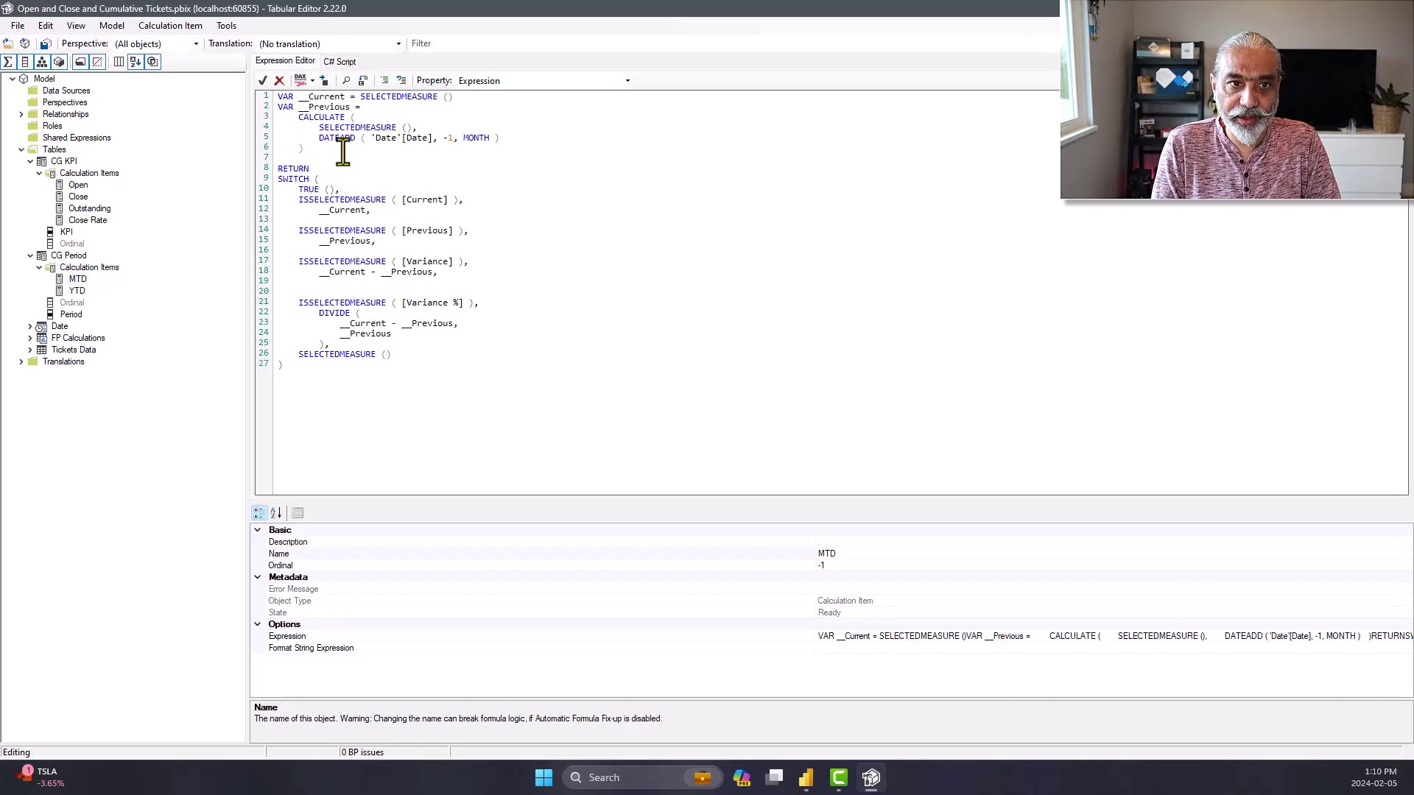
pyautogui.write('VAR __Variance = __Current - __')
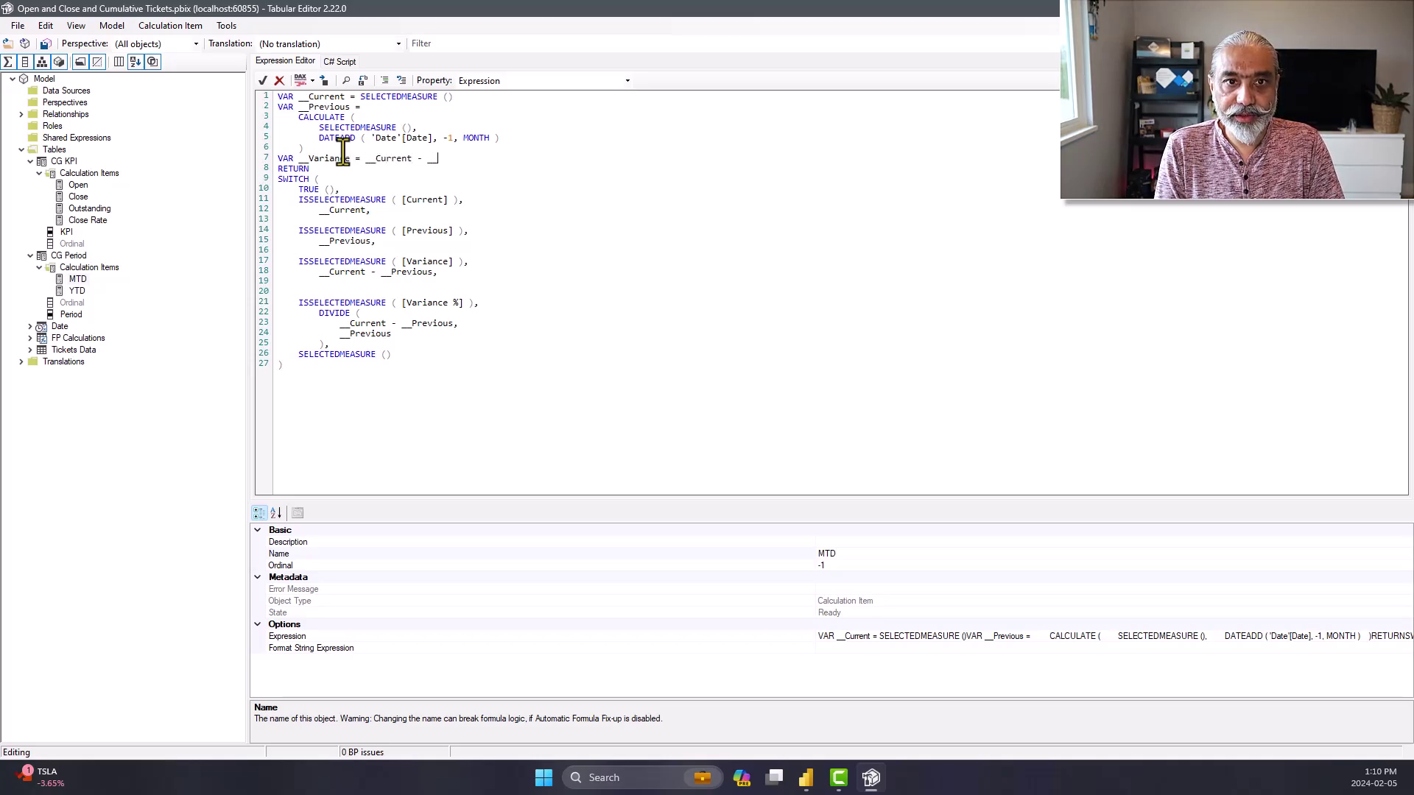
pyautogui.write('ous')
pyautogui.press('Return')
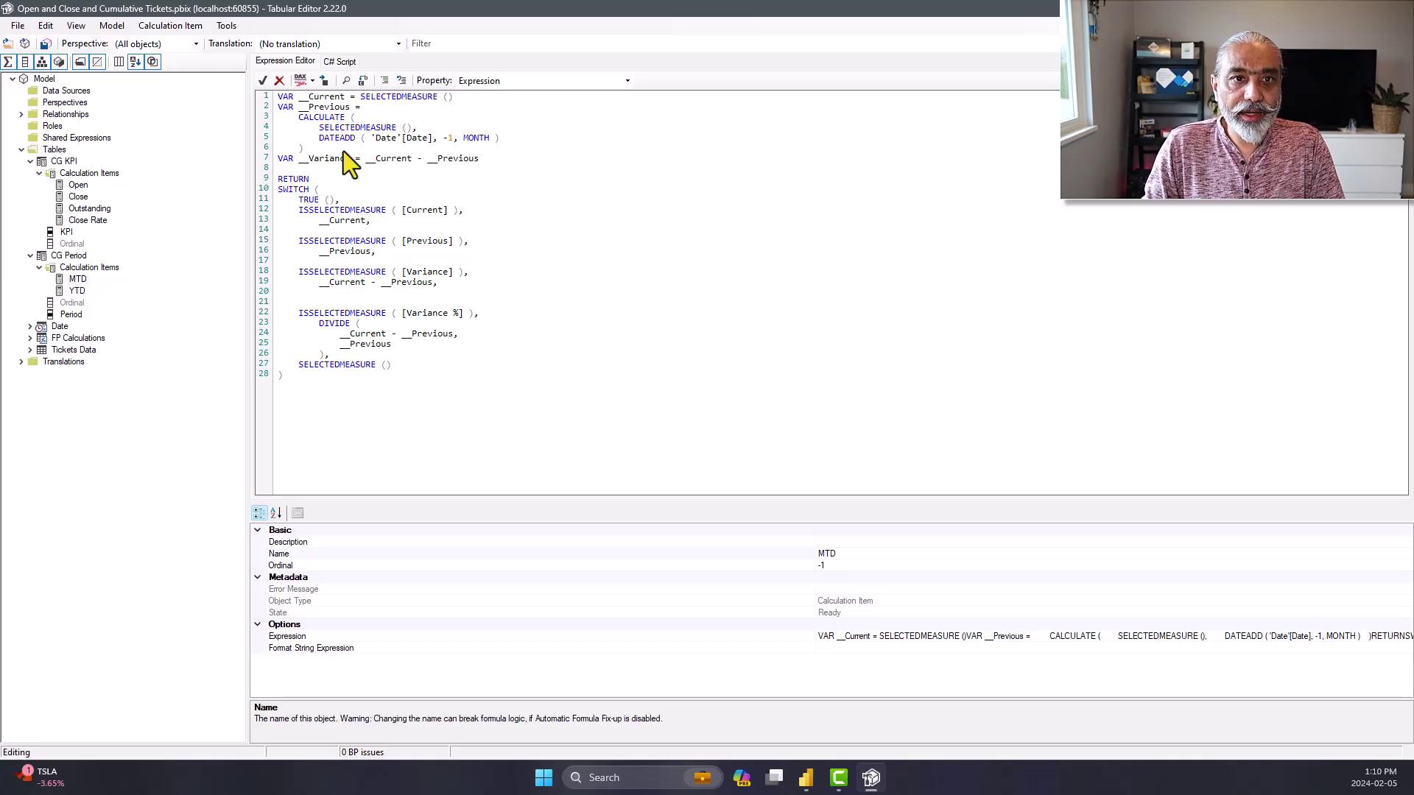
# Replace __Current - __Previous with __Variance in the Variance branch and in the Variance % DIVIDE numerator
pyautogui.doubleClick(312, 158)
pyautogui.hotkey('ctrl', 'c')
pyautogui.click(364, 290)
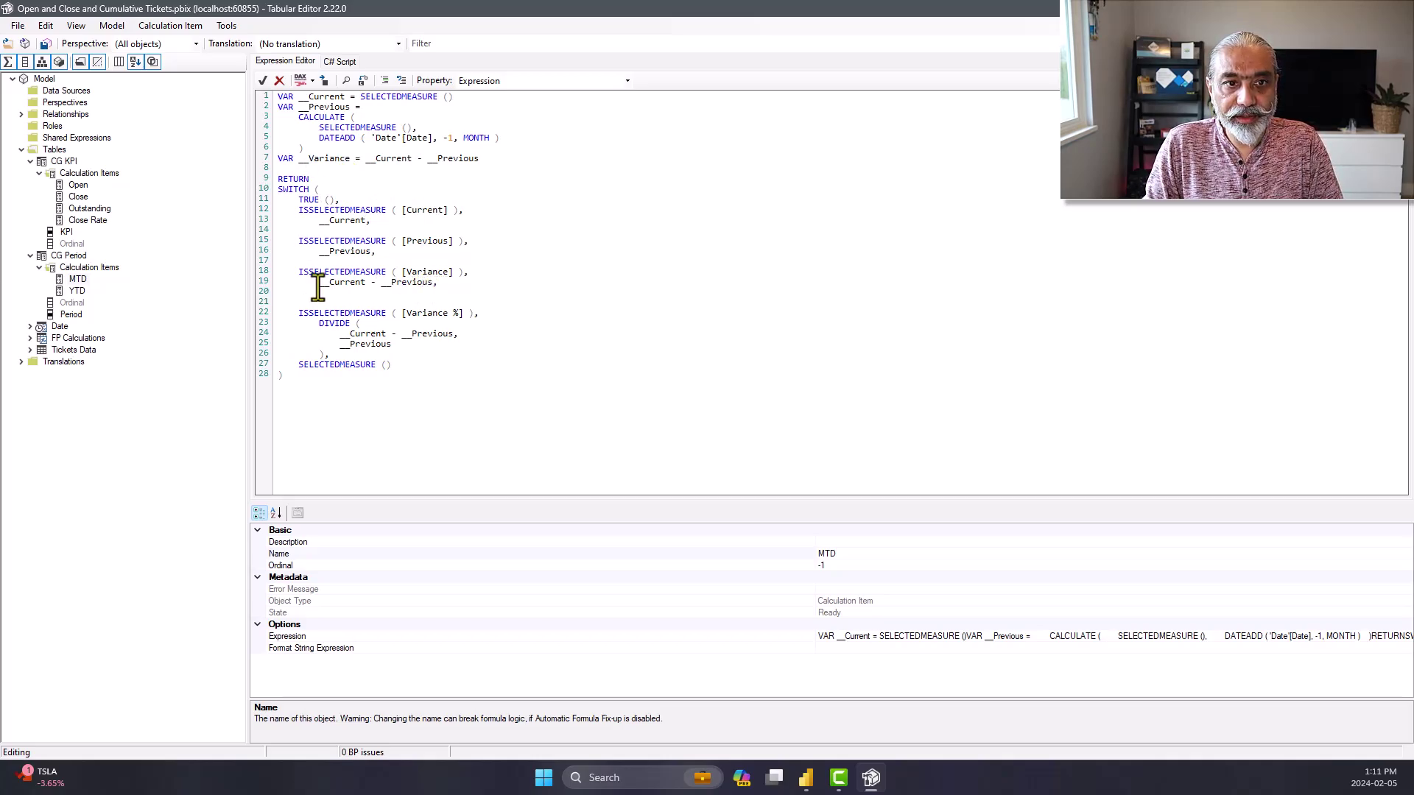
pyautogui.moveTo(319, 282); pyautogui.dragTo(438, 282)
pyautogui.hotkey('ctrl', 'v')
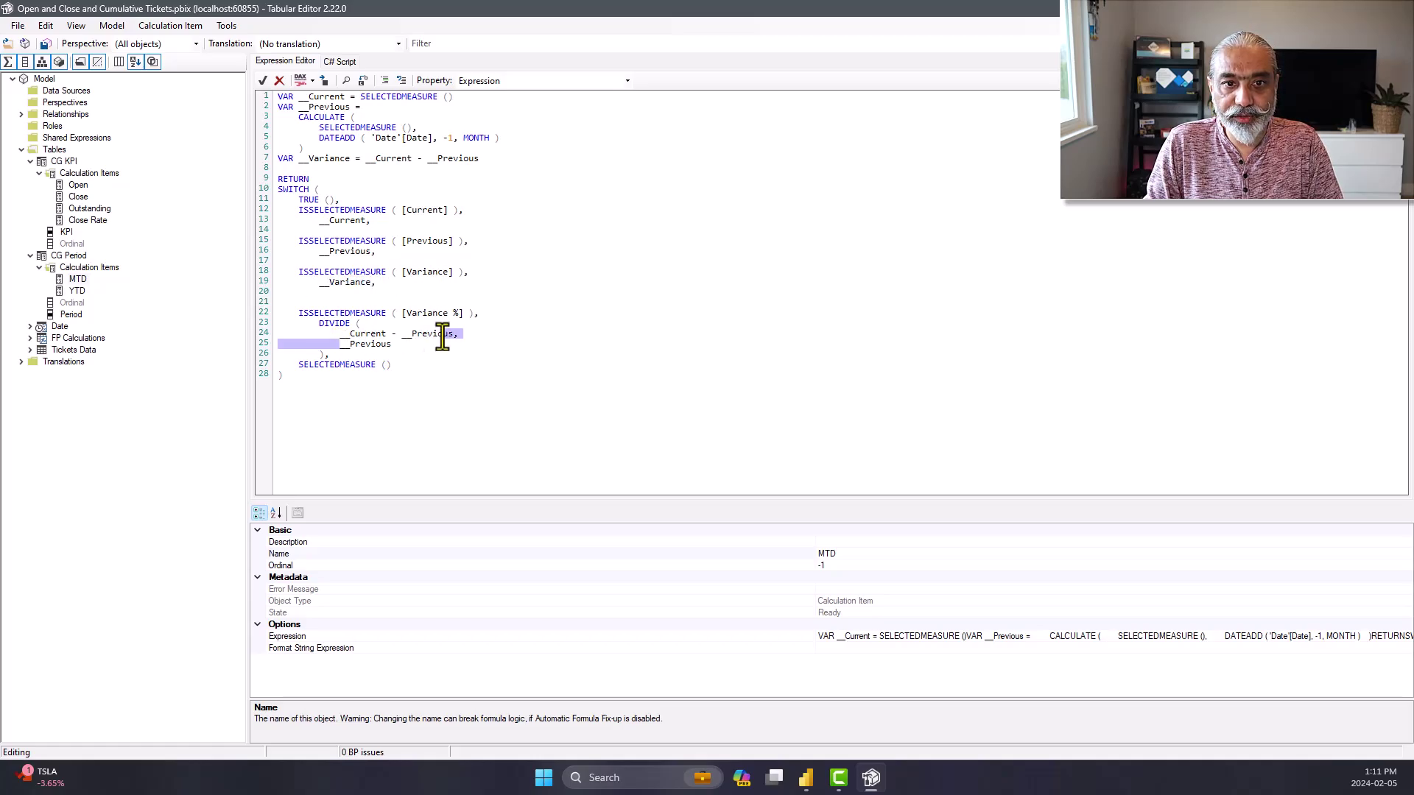
pyautogui.moveTo(453, 333); pyautogui.dragTo(343, 333)
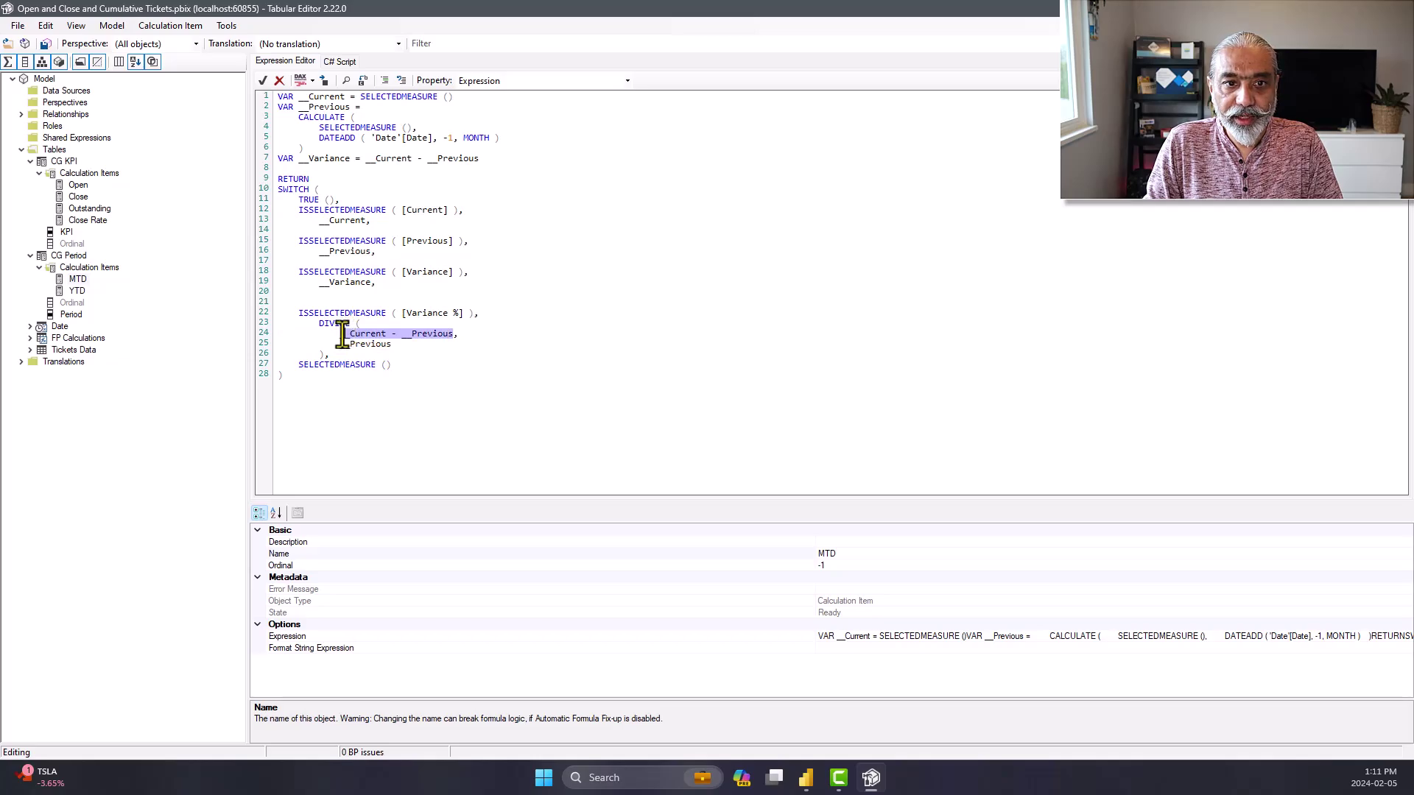
pyautogui.hotkey('ctrl', 'v')
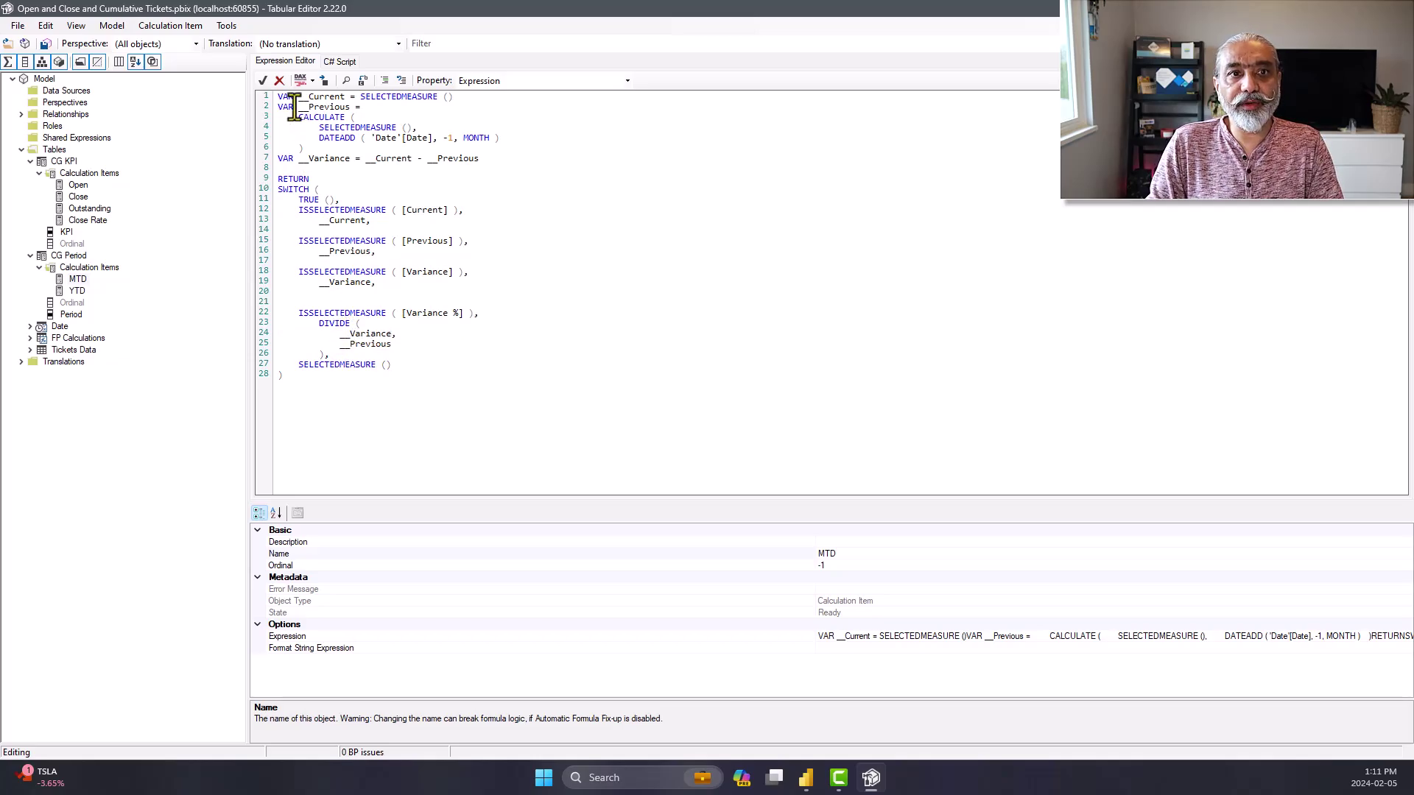
# Delete the extra blank line above the Variance % condition and save the changes to the model
pyautogui.scroll(2, 294, 109)
pyautogui.moveTo(285, 98); pyautogui.dragTo(637, 200)
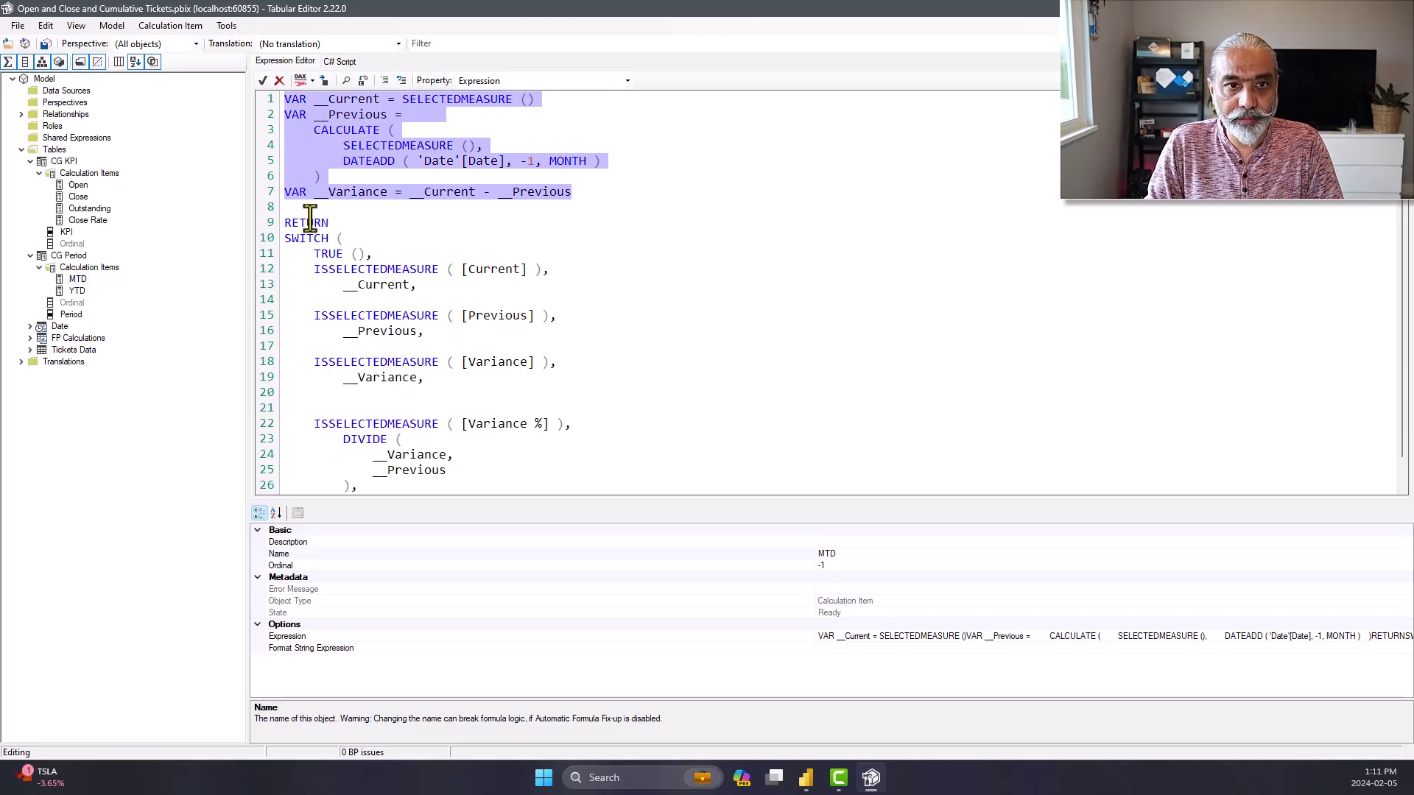
pyautogui.moveTo(295, 222); pyautogui.dragTo(350, 306)
pyautogui.scroll(-1, 350, 306)
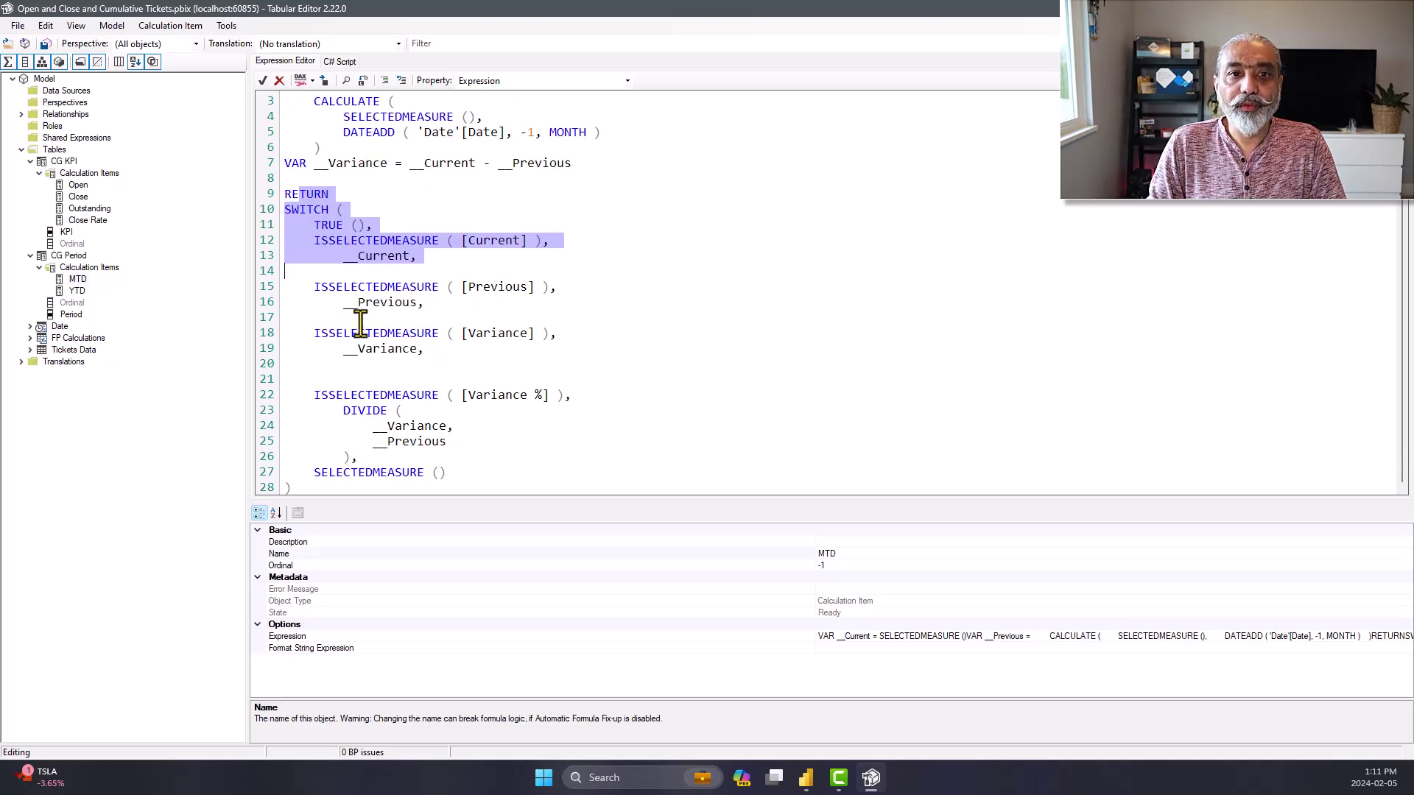
pyautogui.click(397, 378)
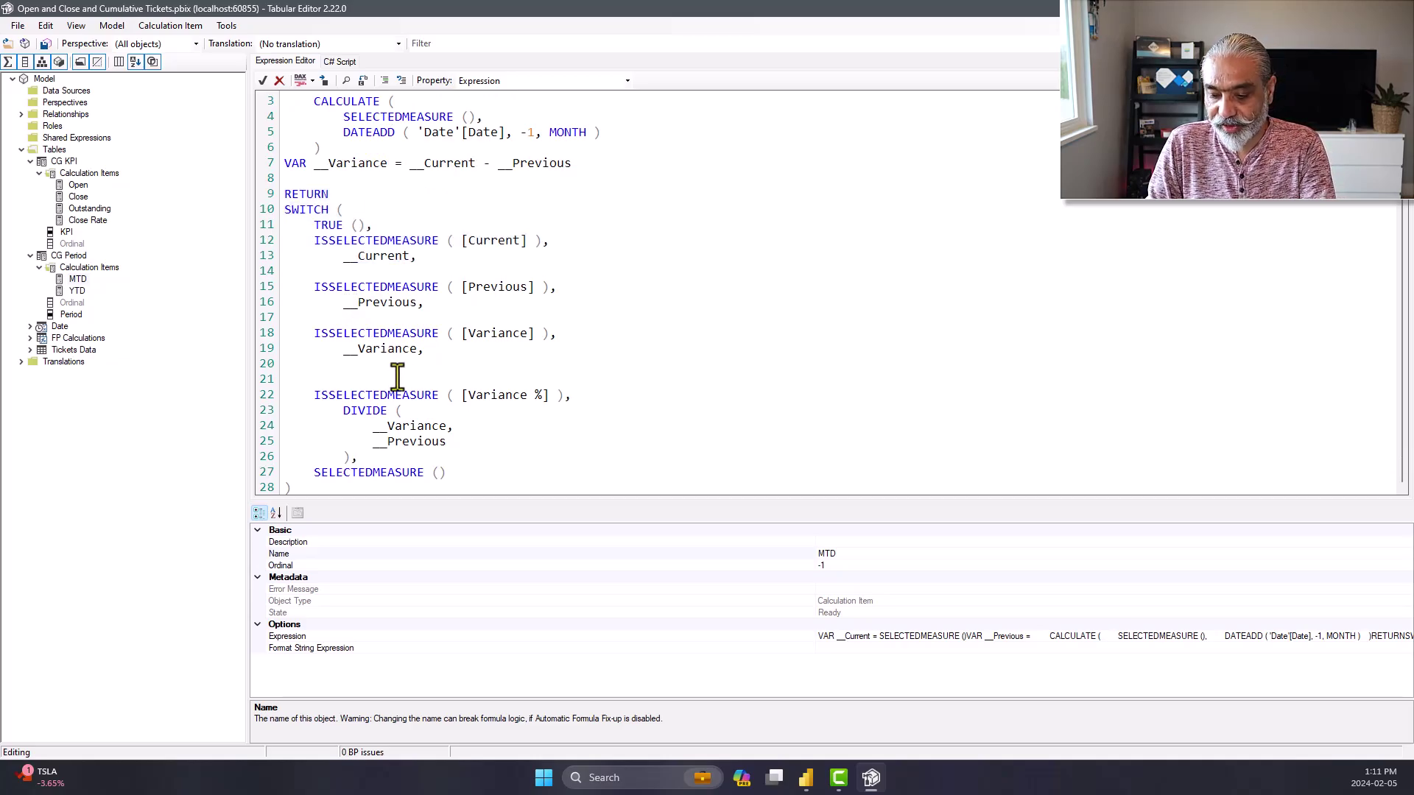
pyautogui.press('Delete')
pyautogui.press('Delete')
pyautogui.press('Delete')
pyautogui.press('Delete')
pyautogui.press('Delete')
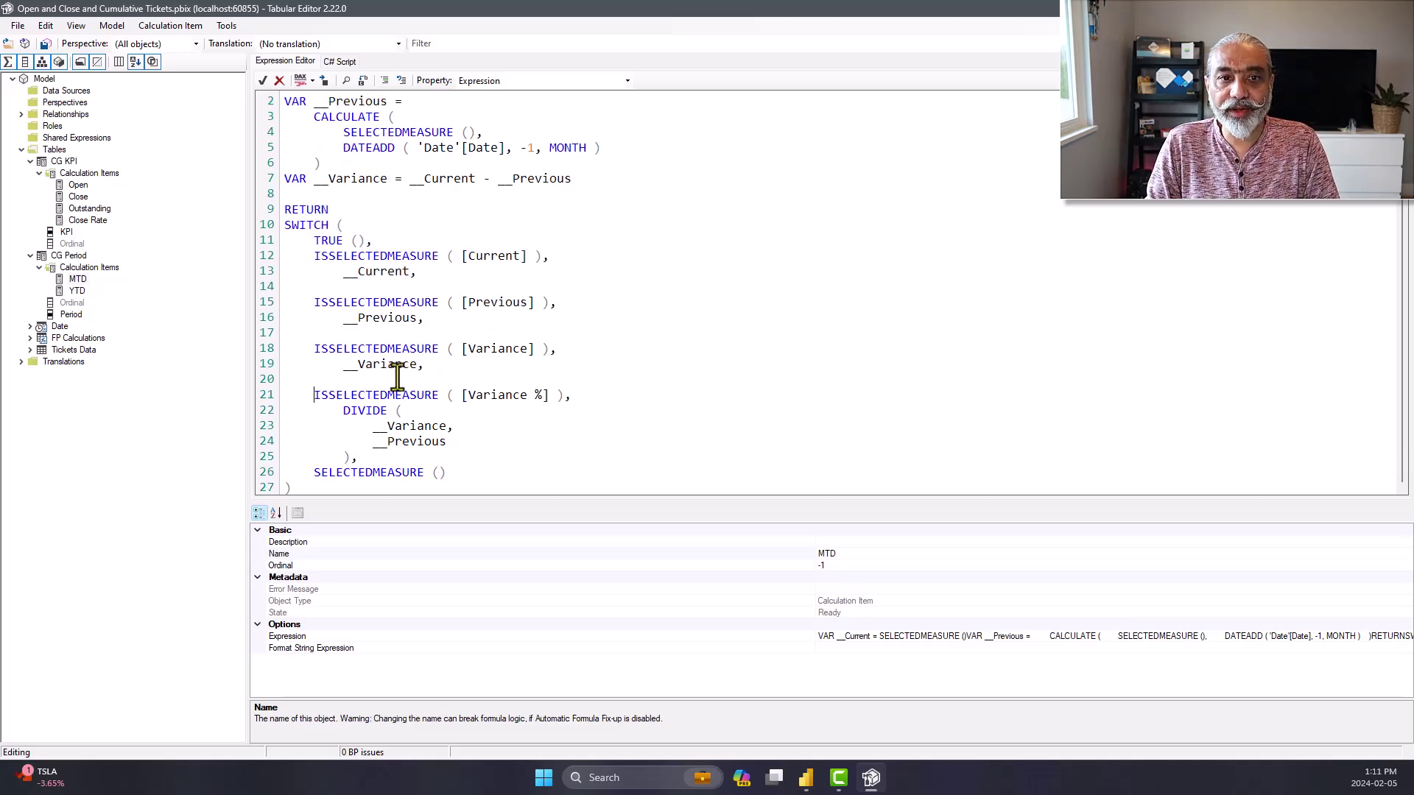
pyautogui.scroll(-2, 397, 378)
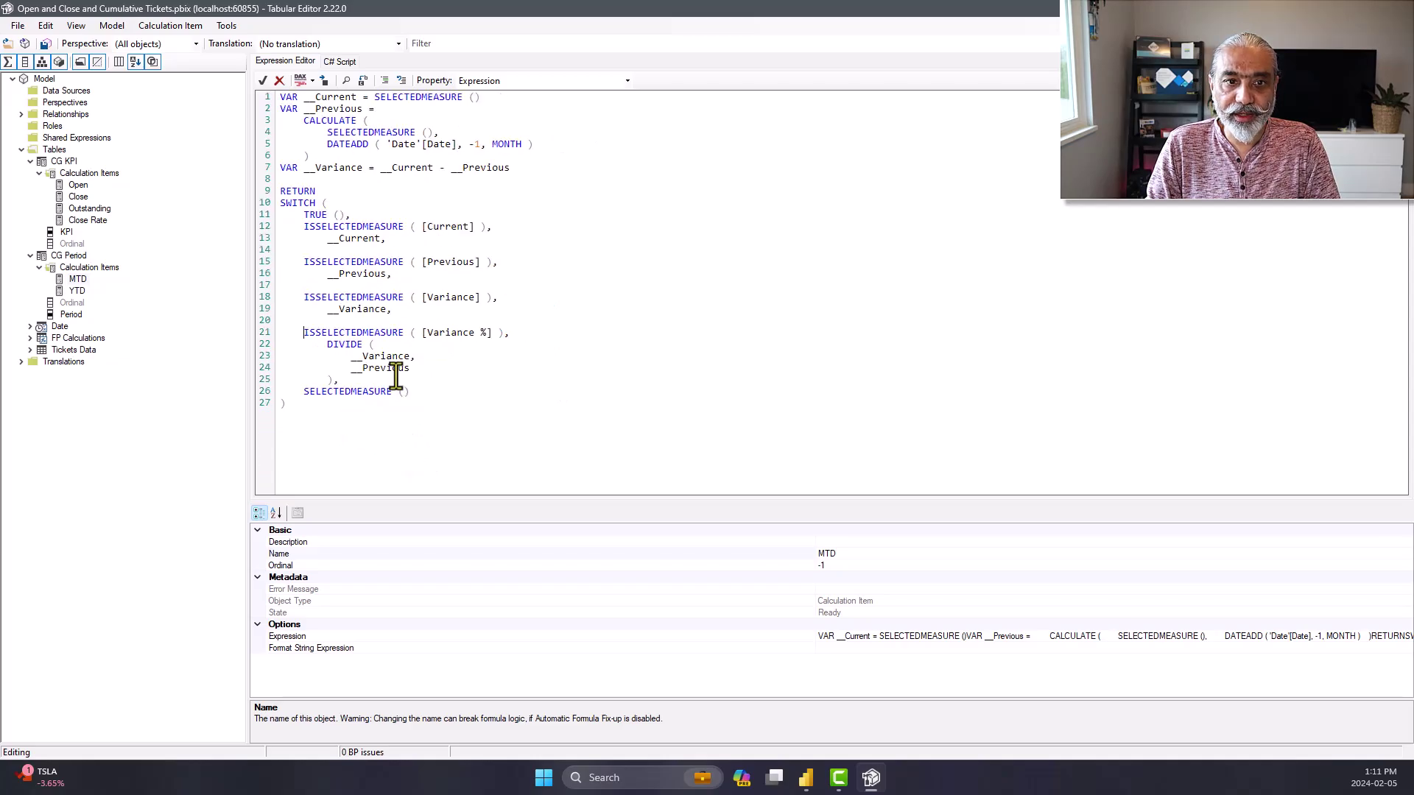
pyautogui.click(46, 44)
# Switch to the Power BI report, shorten the Period slicer and add a slicer for the CG KPI table's KPI field below it
pyautogui.hotkey('alt', 'Tab')
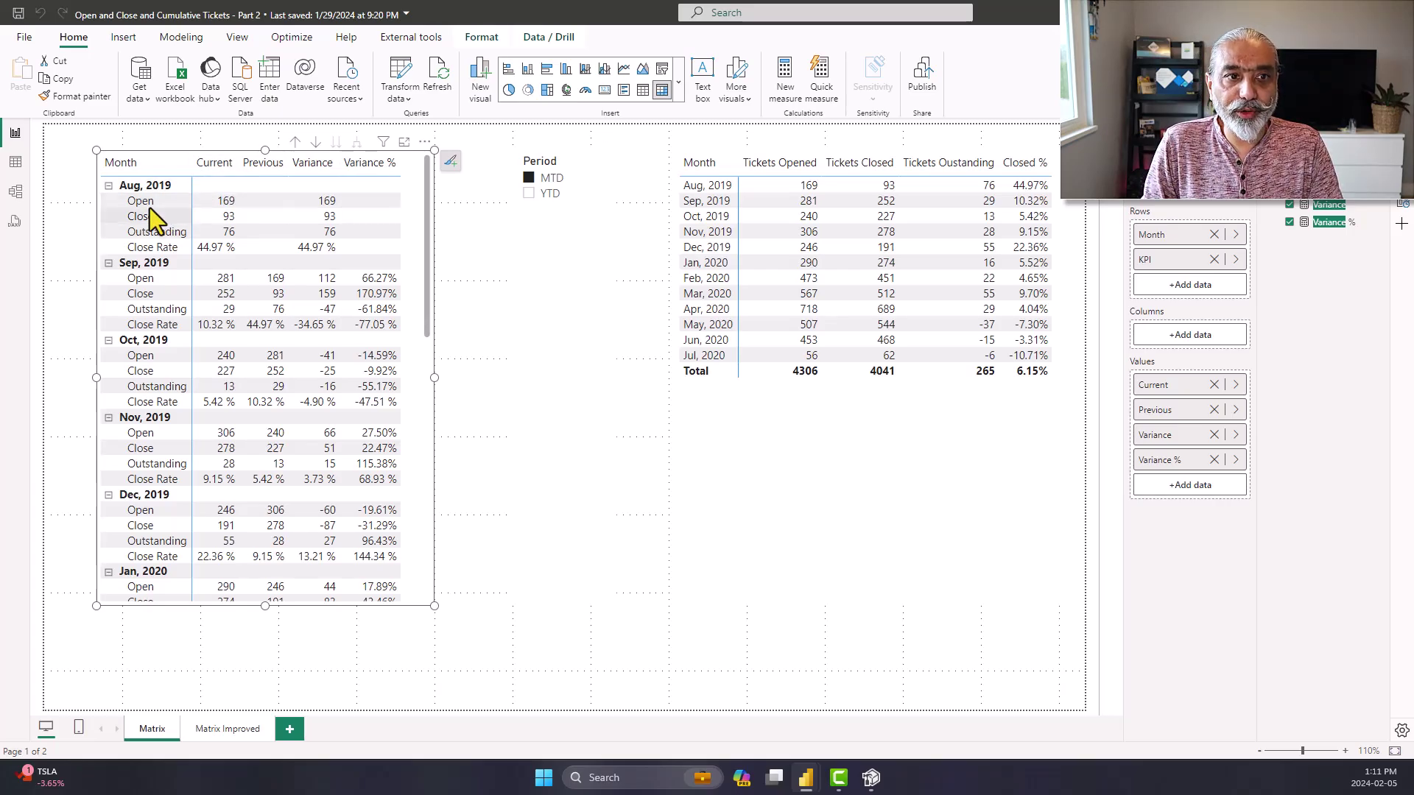
pyautogui.click(568, 268)
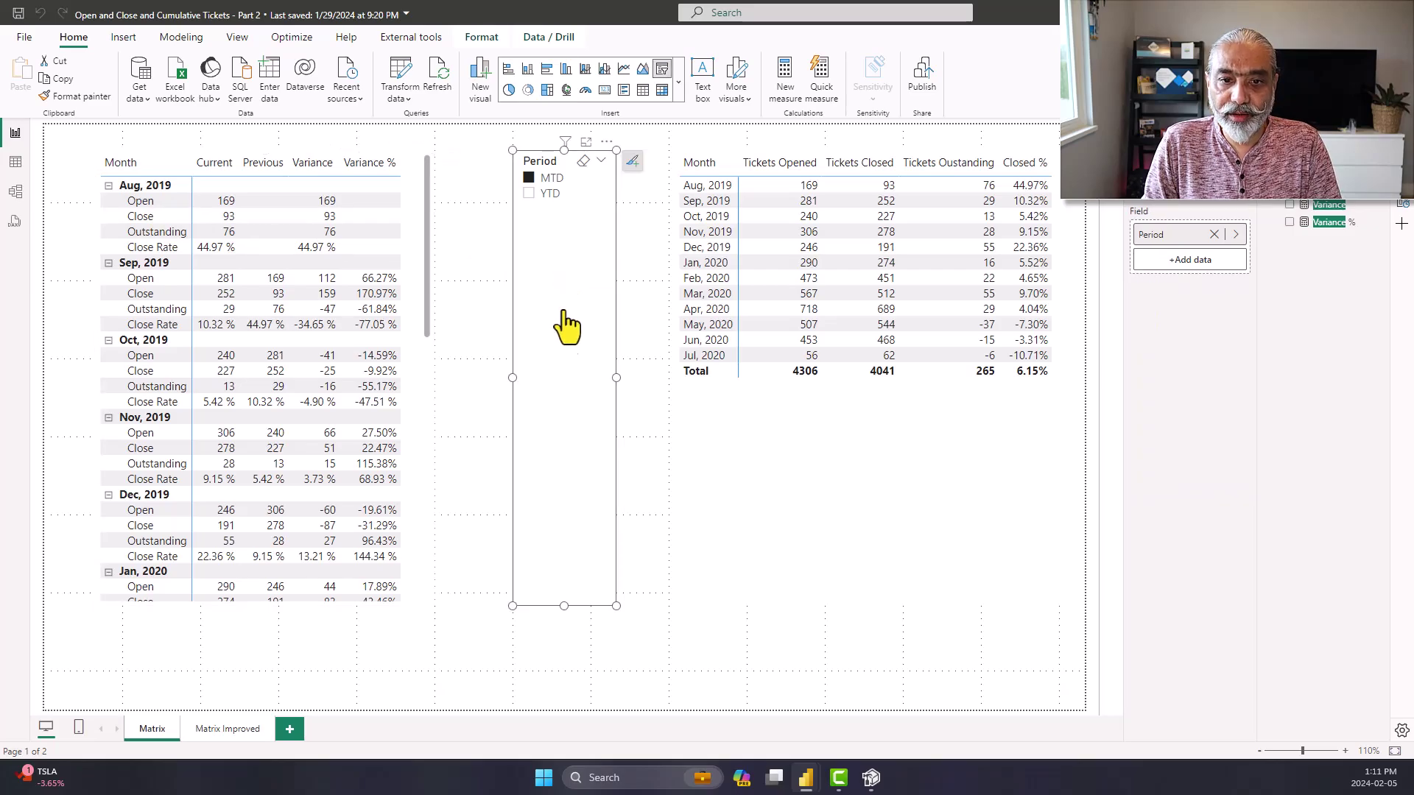
pyautogui.moveTo(560, 604); pyautogui.dragTo(566, 307)
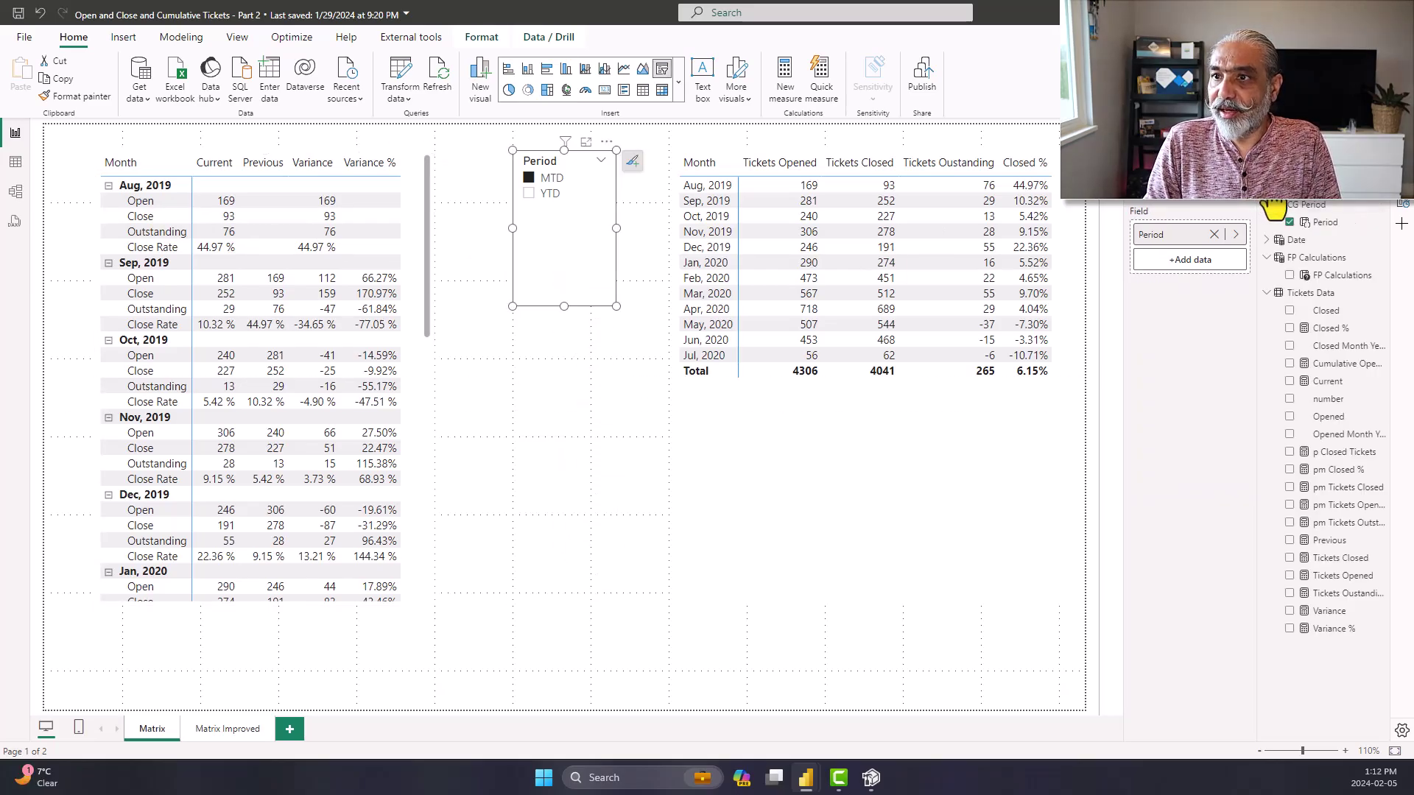
pyautogui.moveTo(1273, 210); pyautogui.dragTo(569, 361)
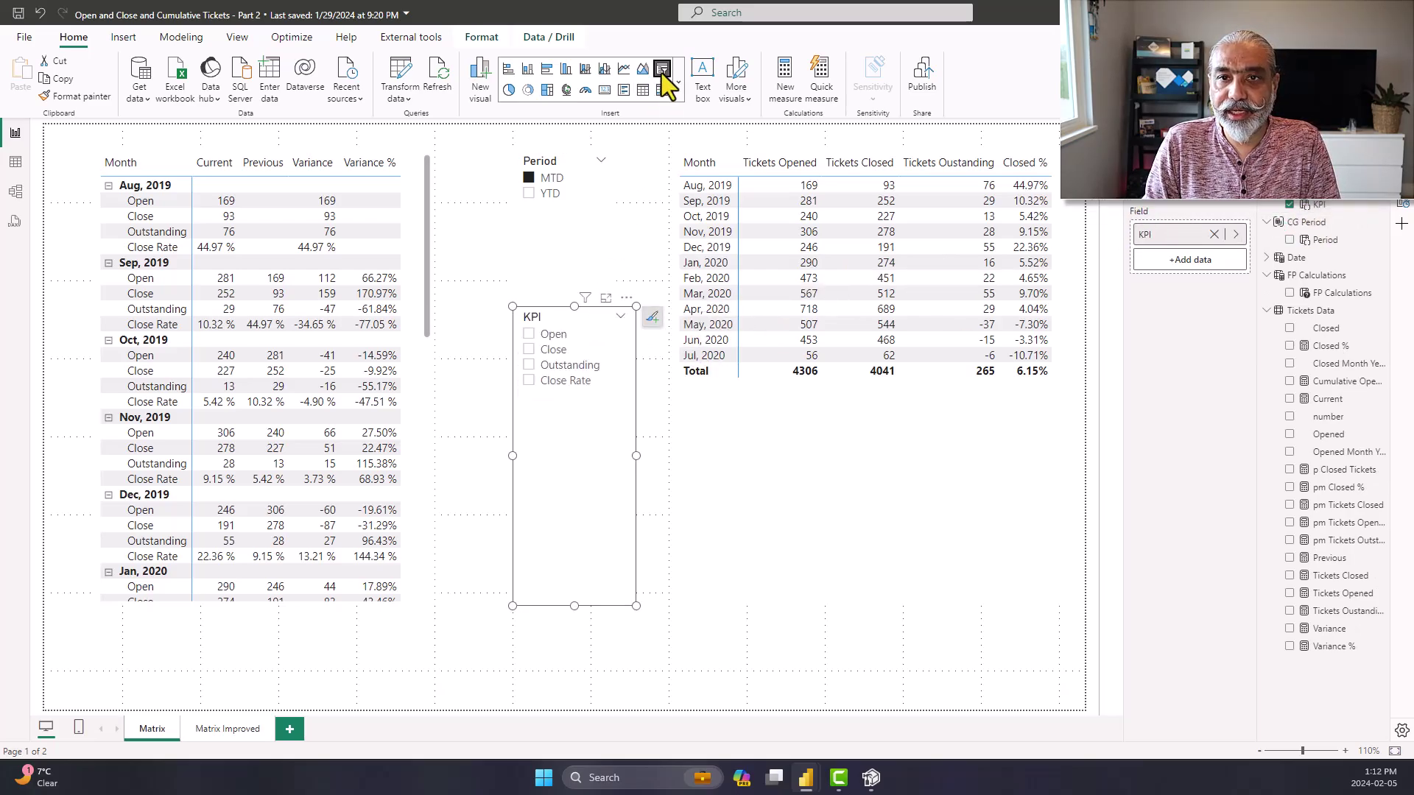
# Test the KPI slicer by filtering on Open, Close and Outstanding, and clear the selection
pyautogui.click(554, 335)
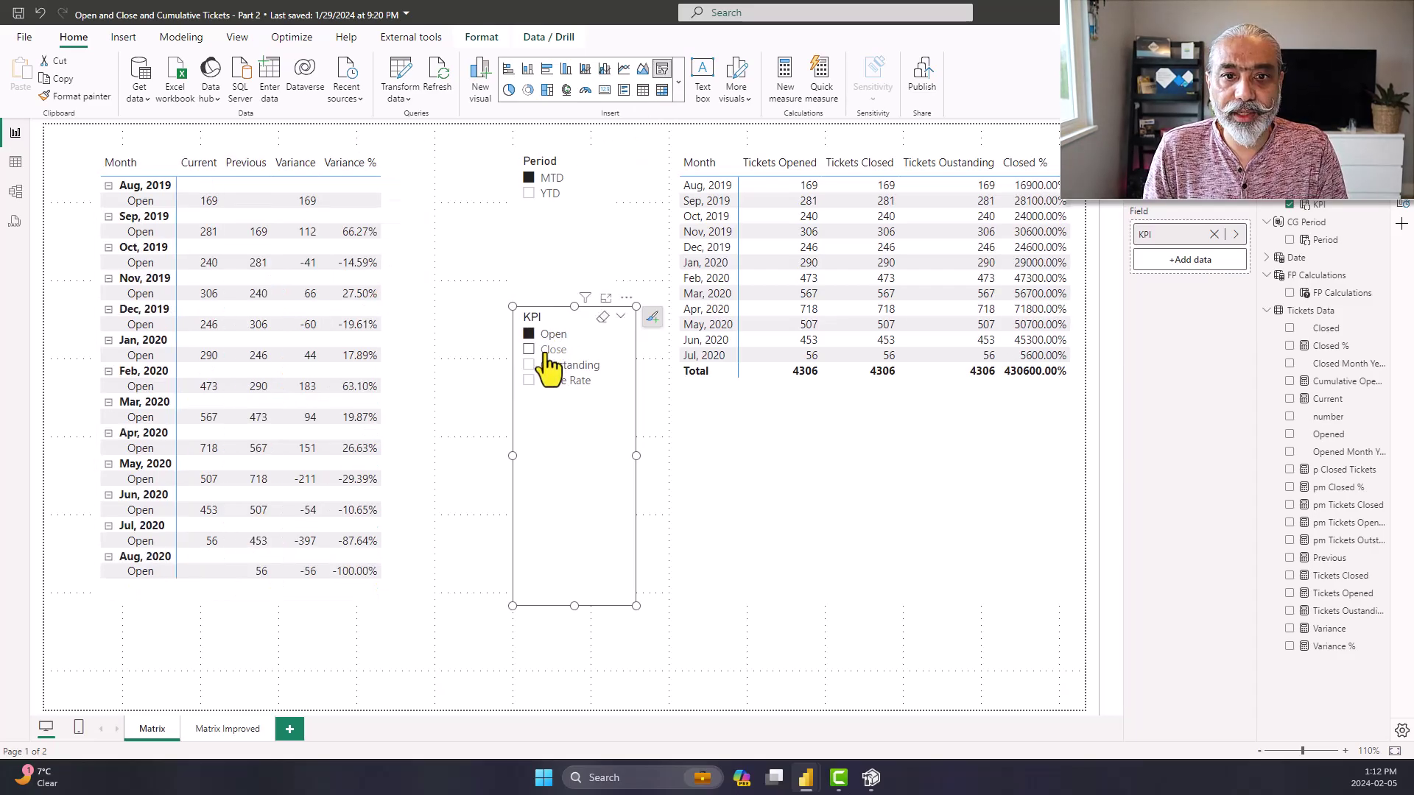
pyautogui.click(551, 348)
pyautogui.keyDown('ctrl'); pyautogui.click(552, 335); pyautogui.keyUp('ctrl')
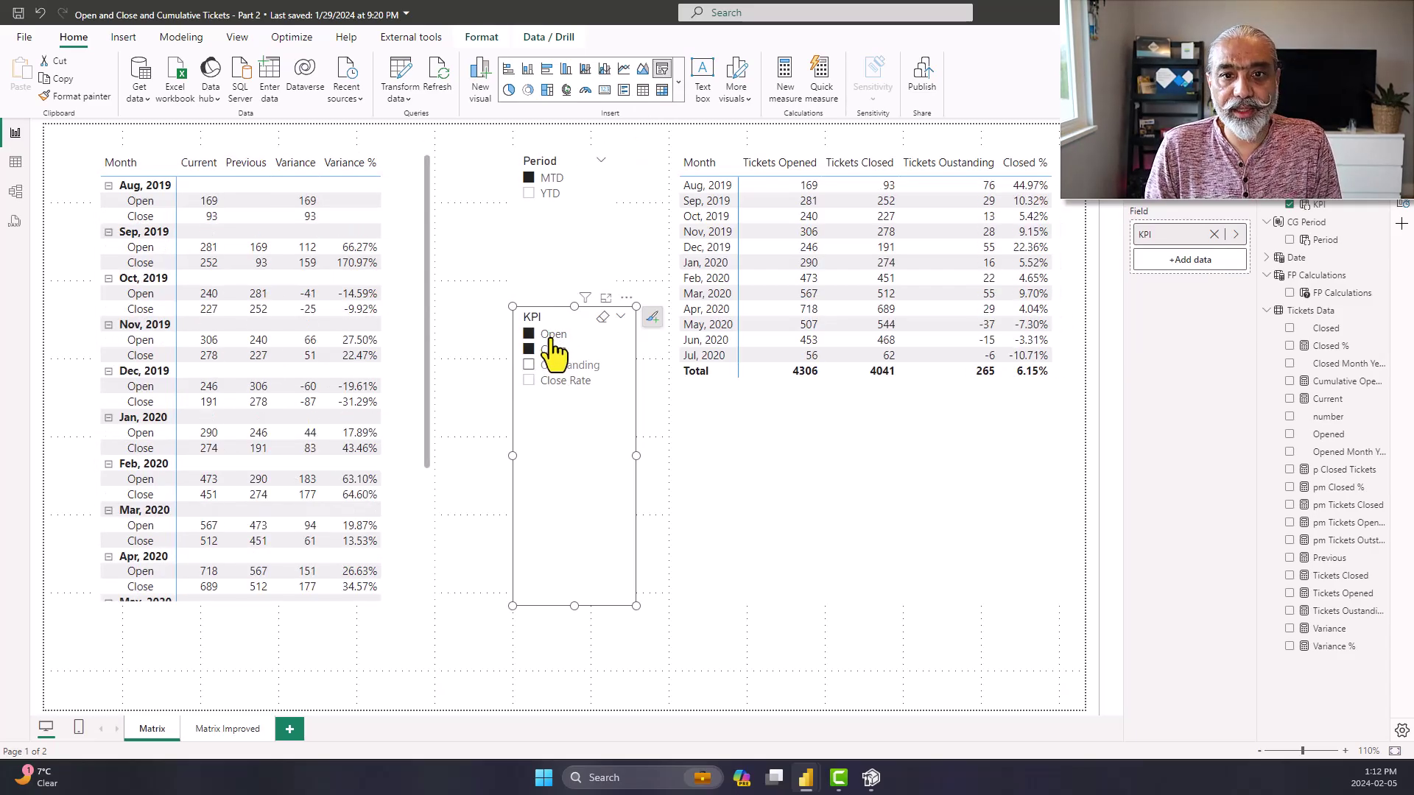
pyautogui.keyDown('ctrl'); pyautogui.click(556, 366); pyautogui.keyUp('ctrl')
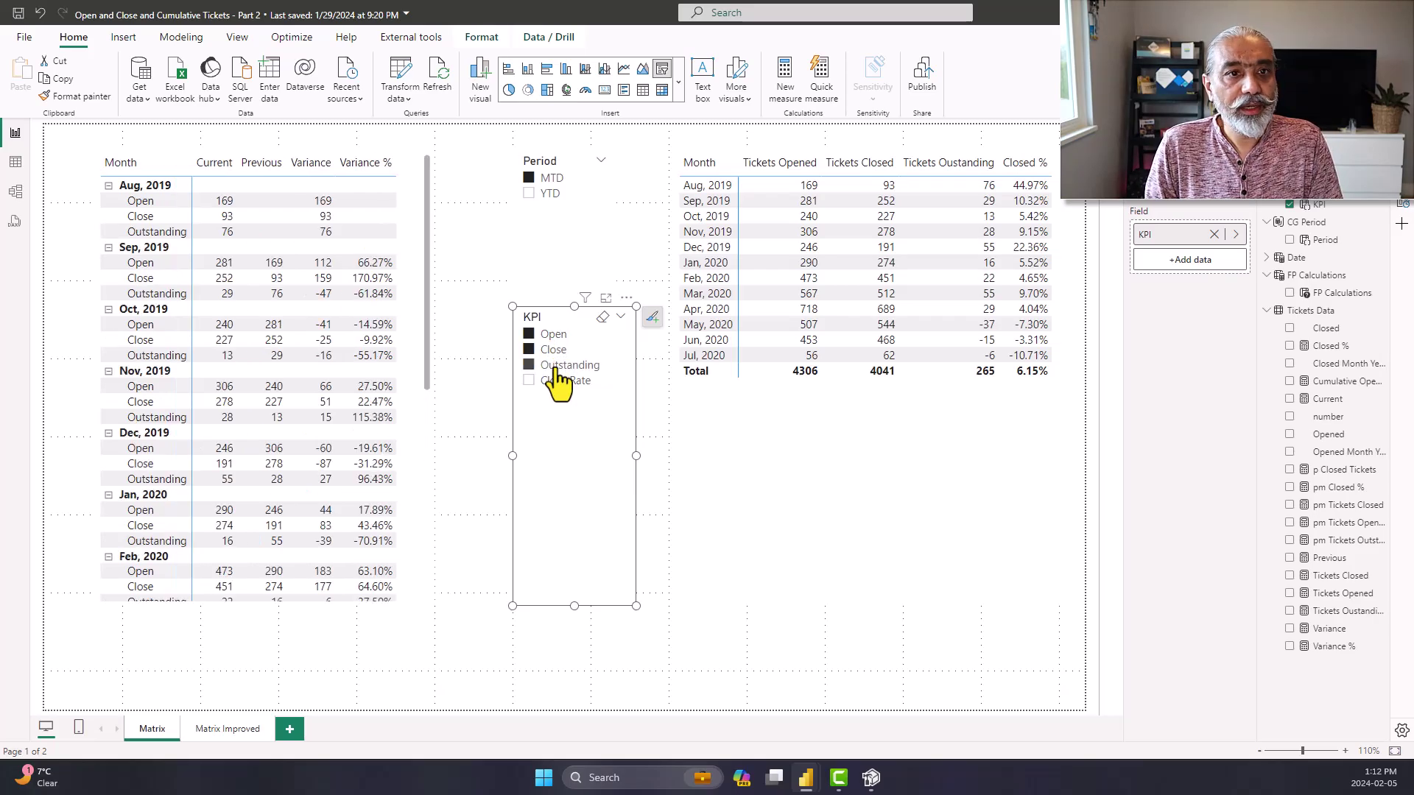
pyautogui.click(603, 318)
# Shorten the KPI slicer to fit its items, and remove Variance % and Variance from the matrix values
pyautogui.moveTo(575, 607); pyautogui.dragTo(571, 442)
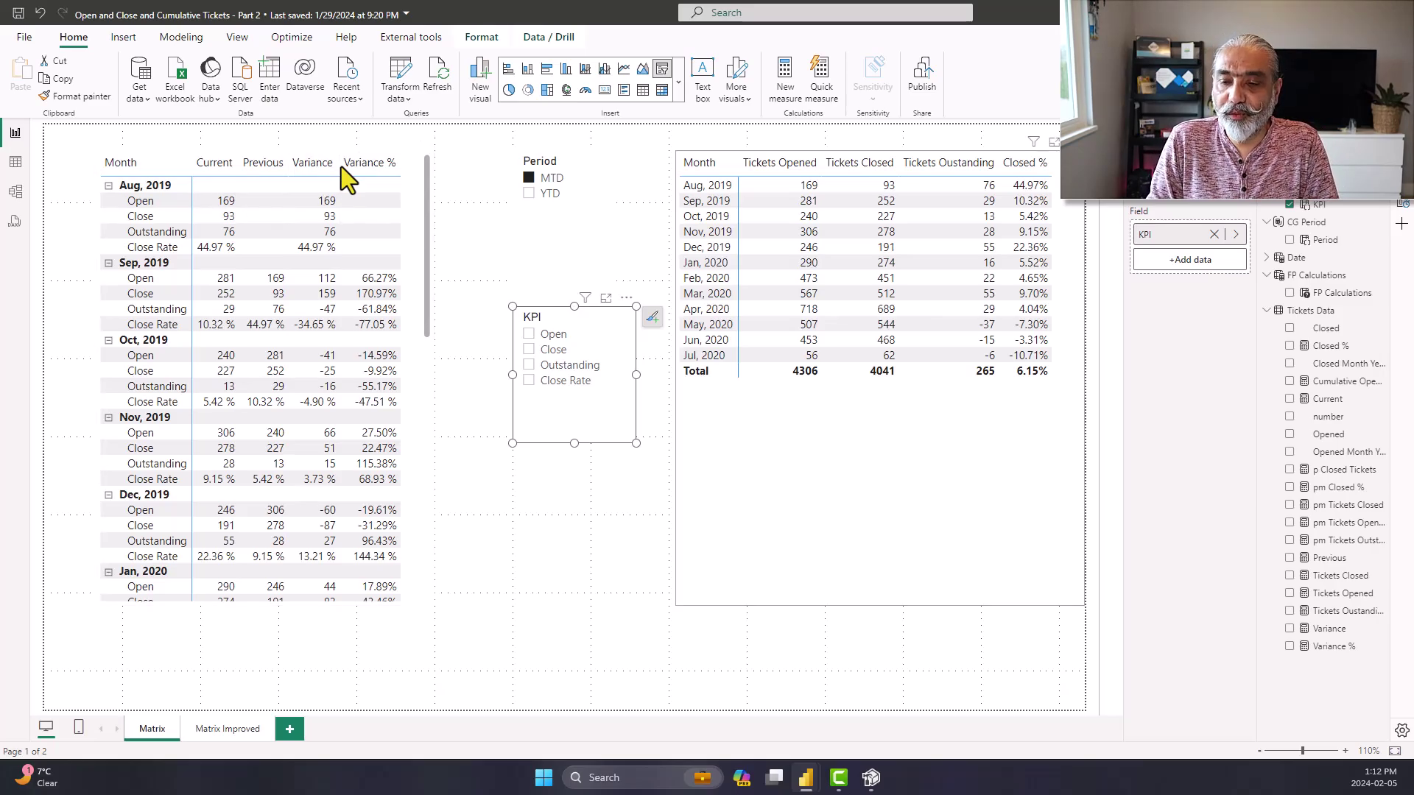
pyautogui.click(419, 283)
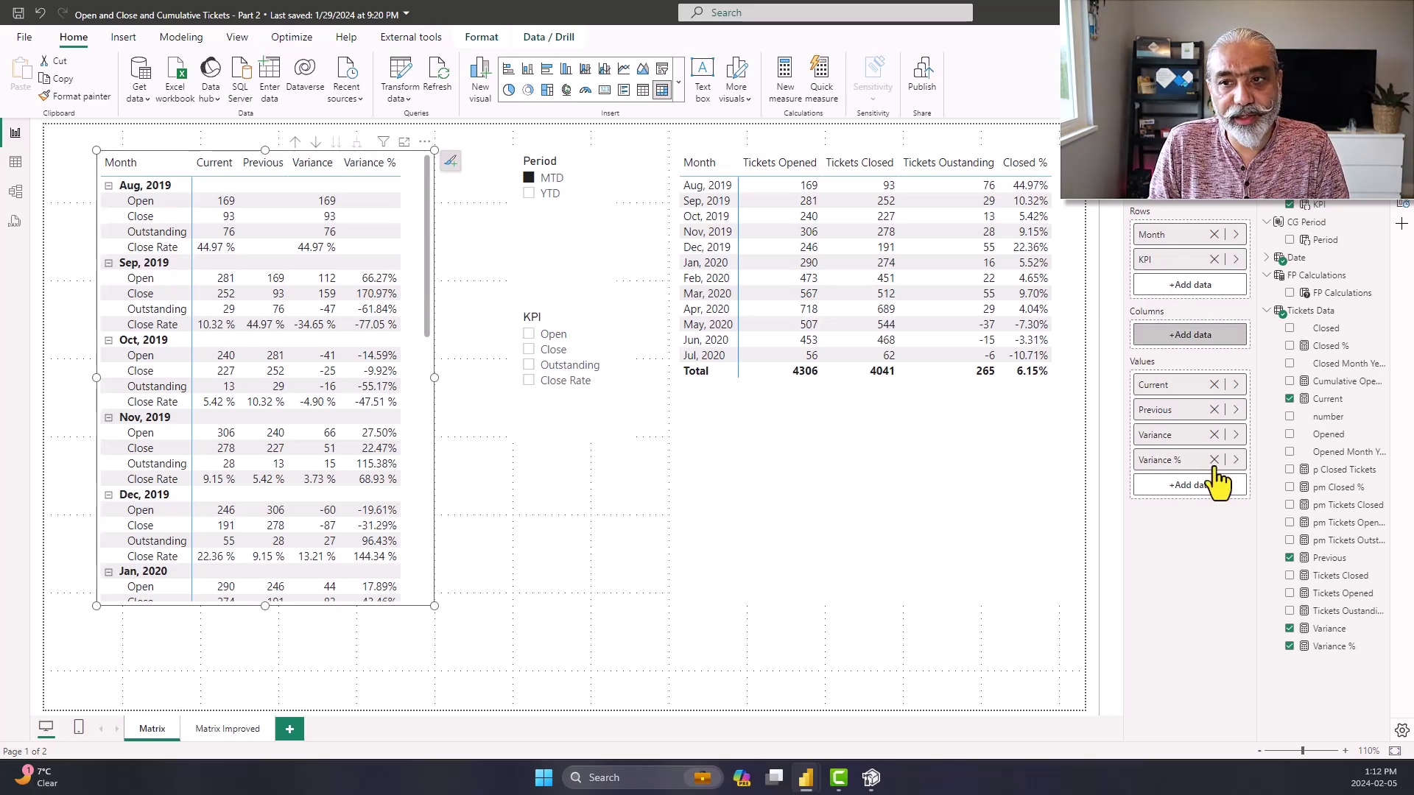
pyautogui.click(1213, 460)
pyautogui.click(1214, 434)
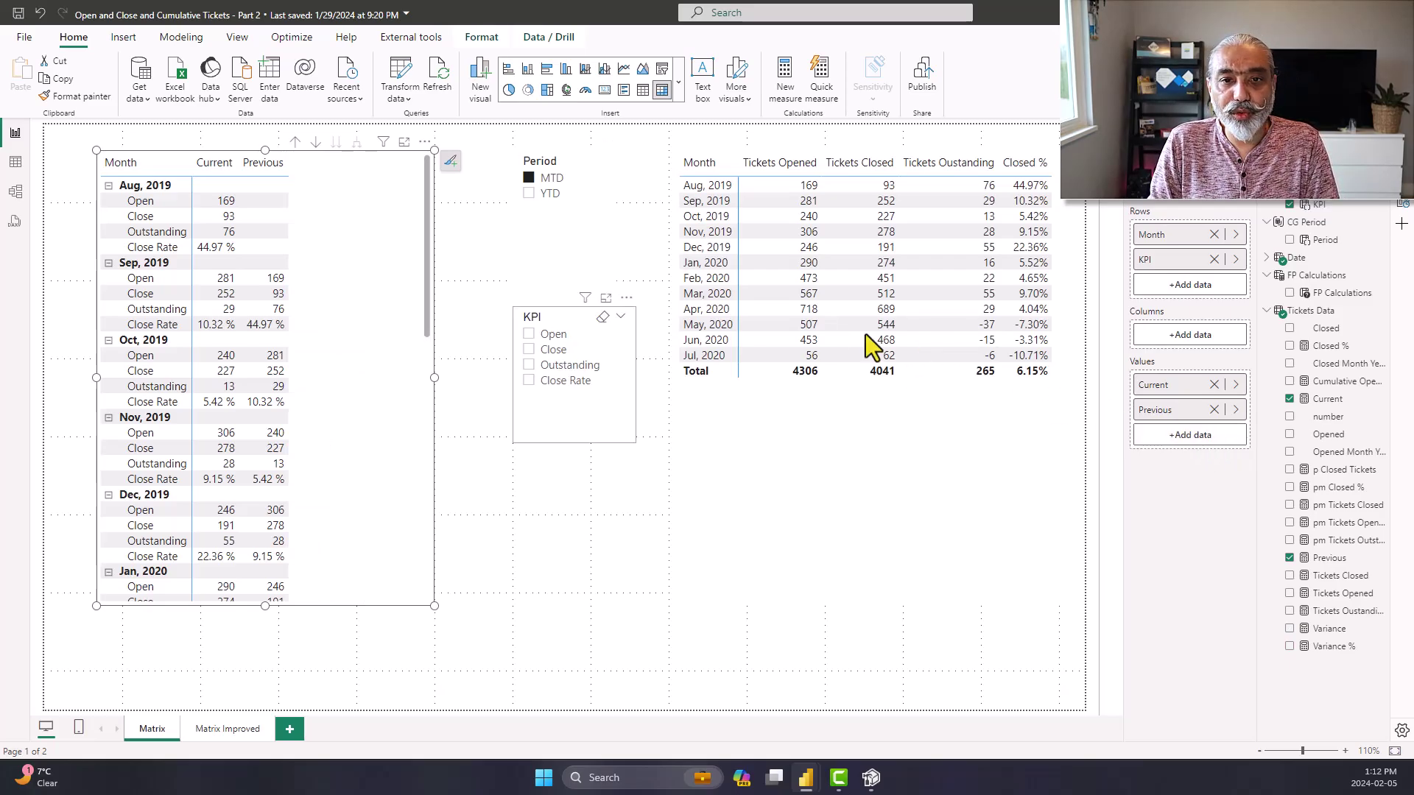
# Shorten the Period slicer to fit its two items and move the KPI slicer up beneath it
pyautogui.click(559, 264)
pyautogui.moveTo(564, 304); pyautogui.dragTo(569, 234)
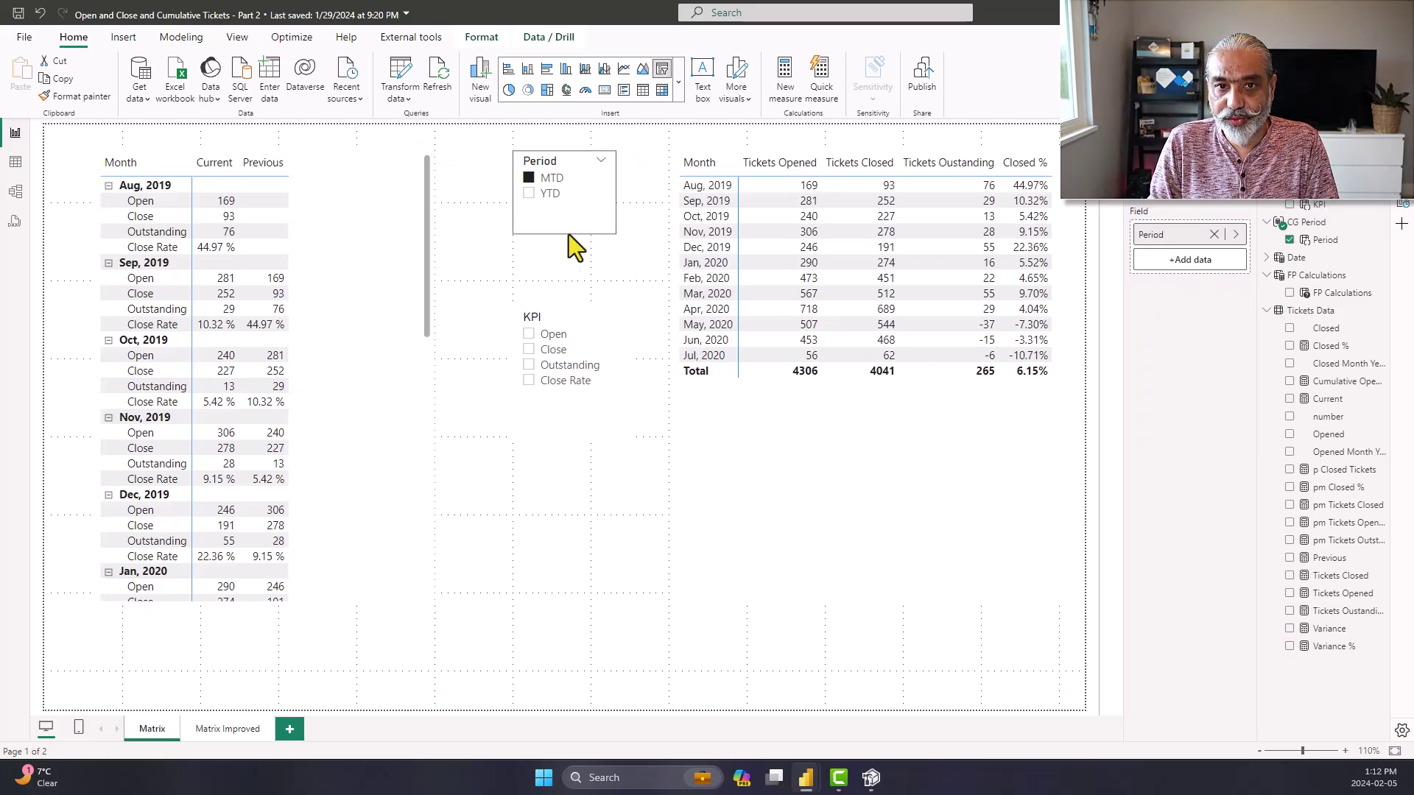
pyautogui.moveTo(564, 420); pyautogui.dragTo(554, 363)
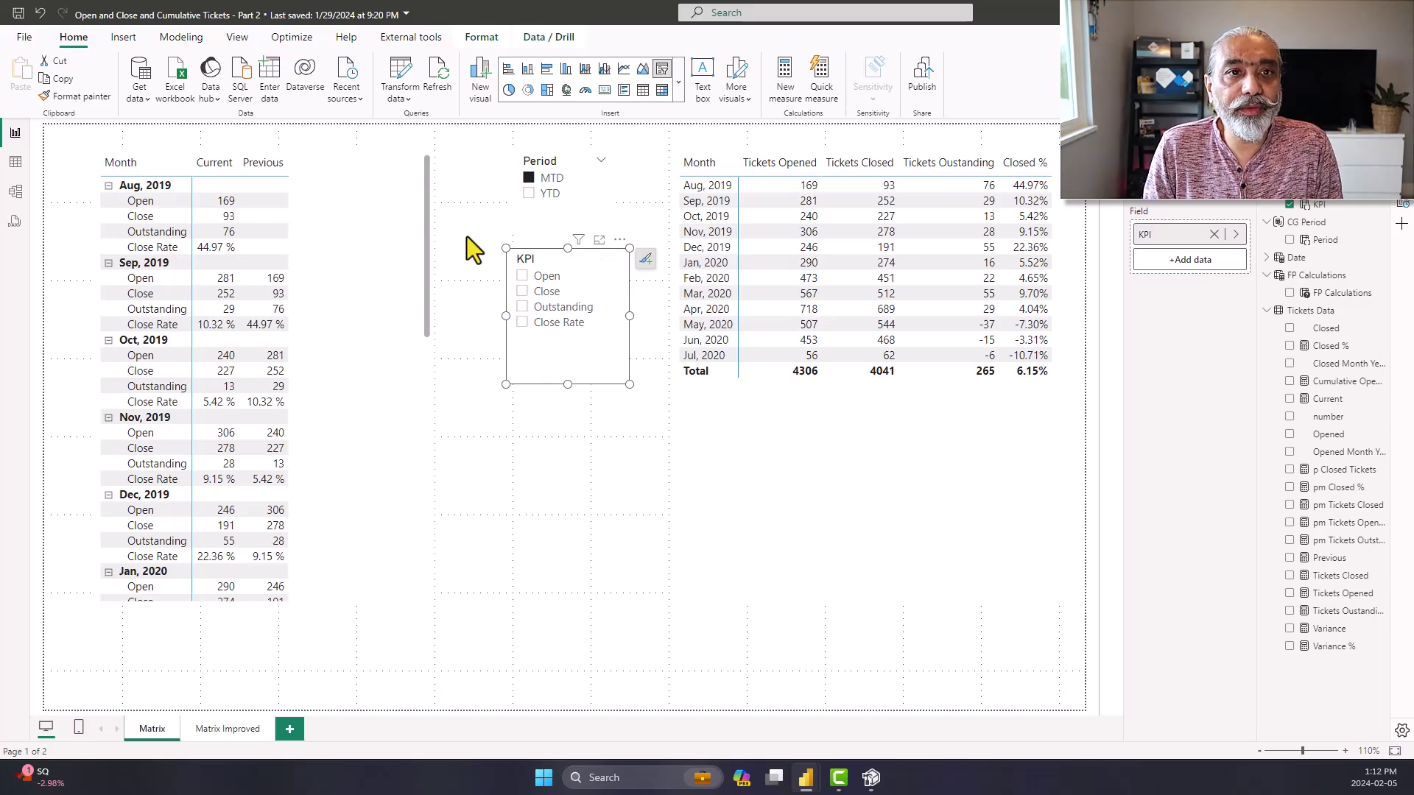
pyautogui.click(391, 99)
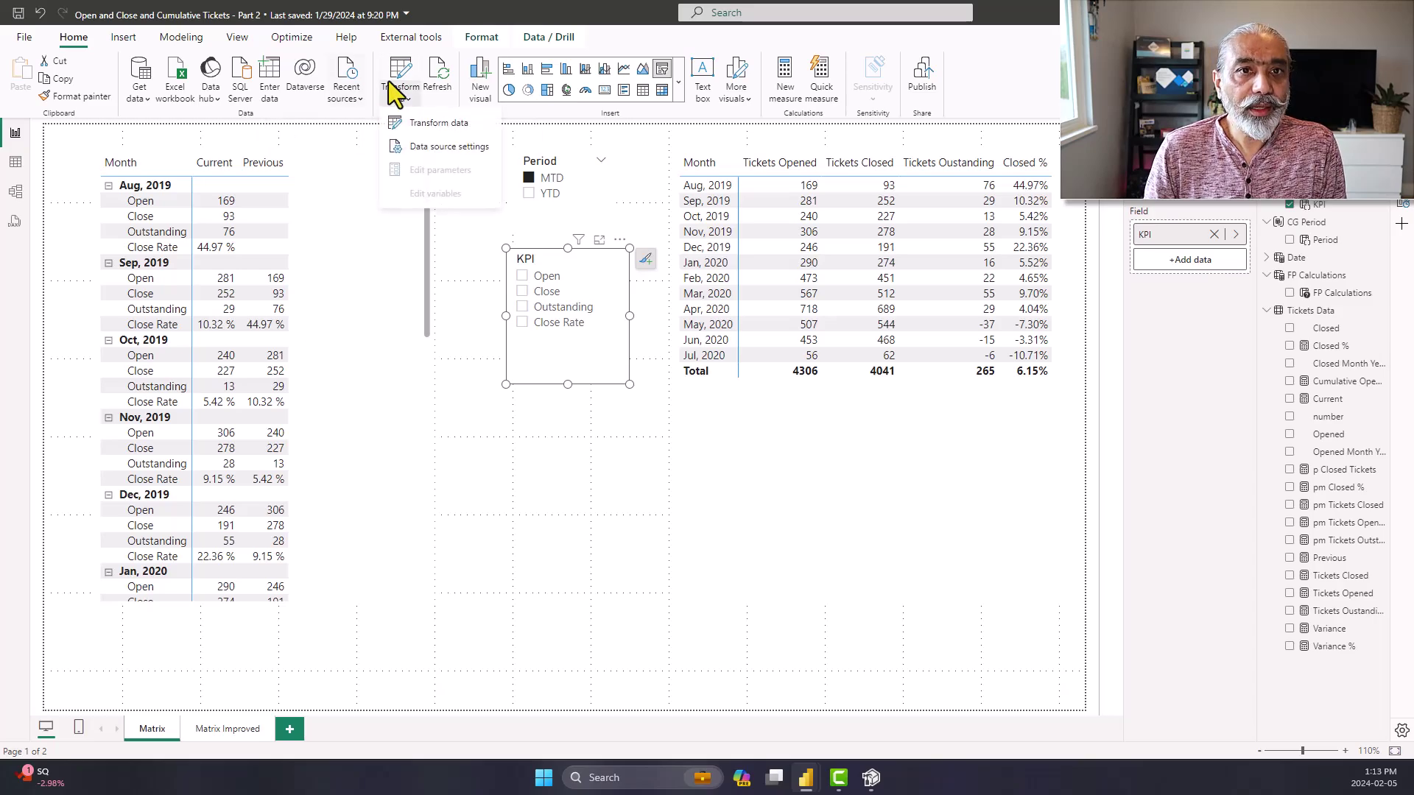
pyautogui.click(402, 16)
pyautogui.press('Escape')
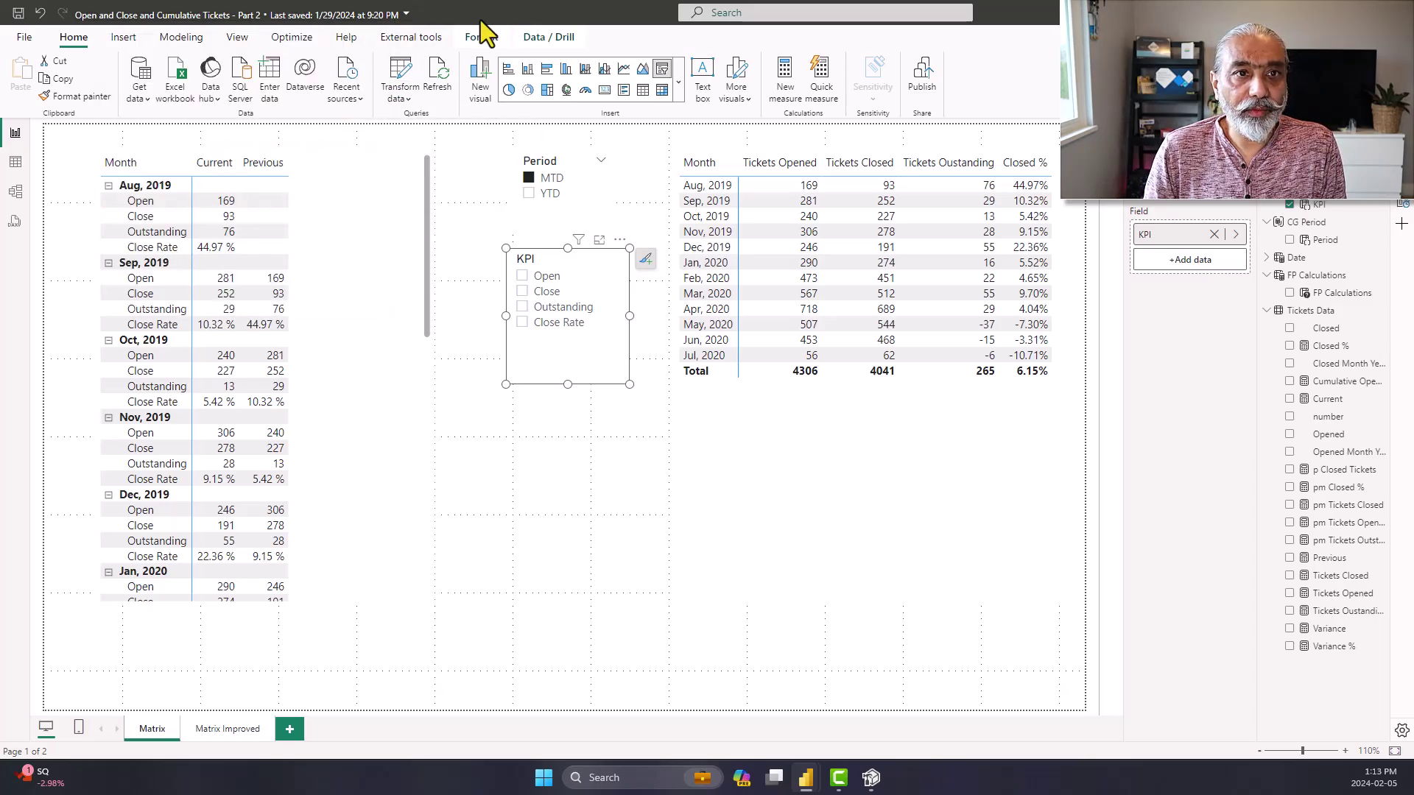
# Start a new Fields parameter and name it FP KPI
pyautogui.click(182, 36)
pyautogui.click(305, 100)
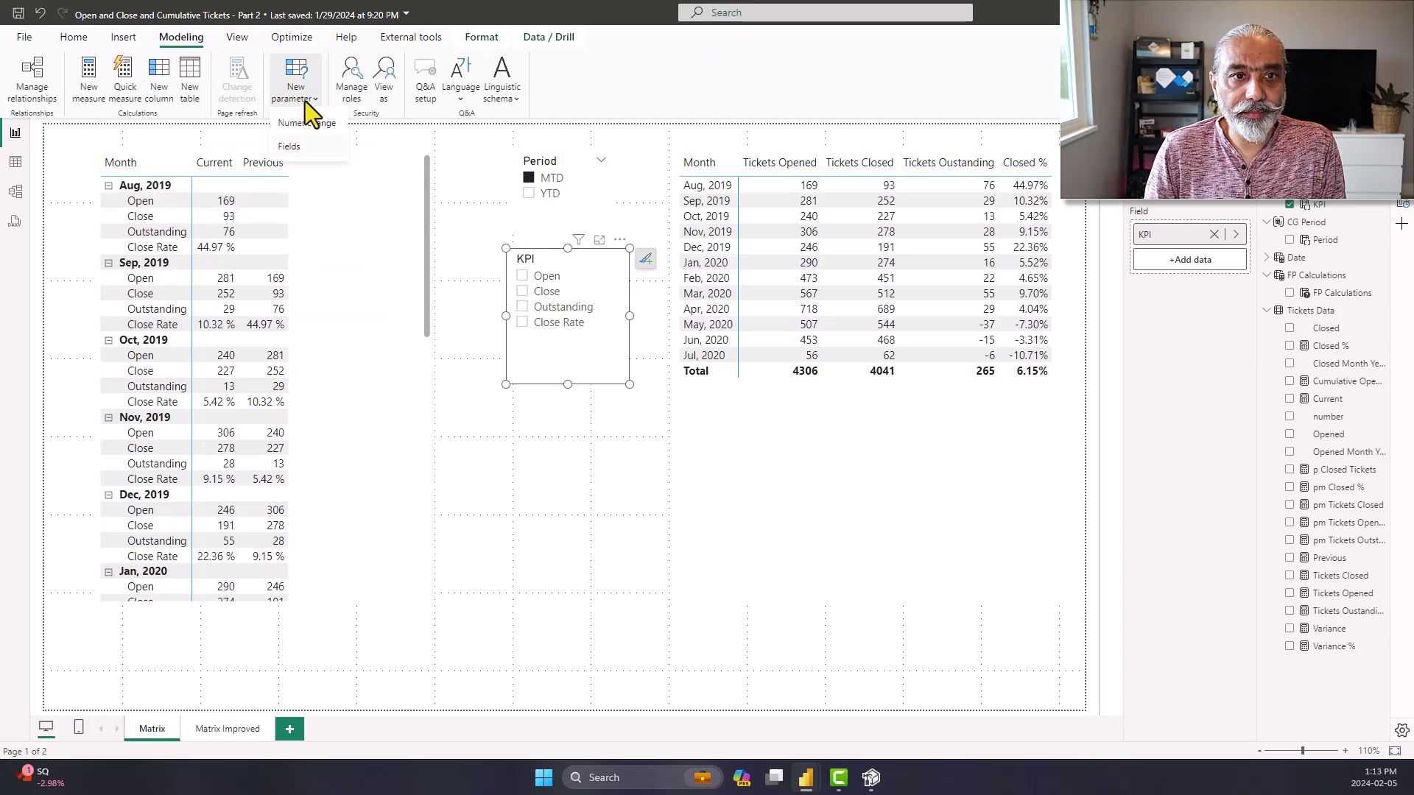
pyautogui.click(300, 149)
pyautogui.doubleClick(509, 287)
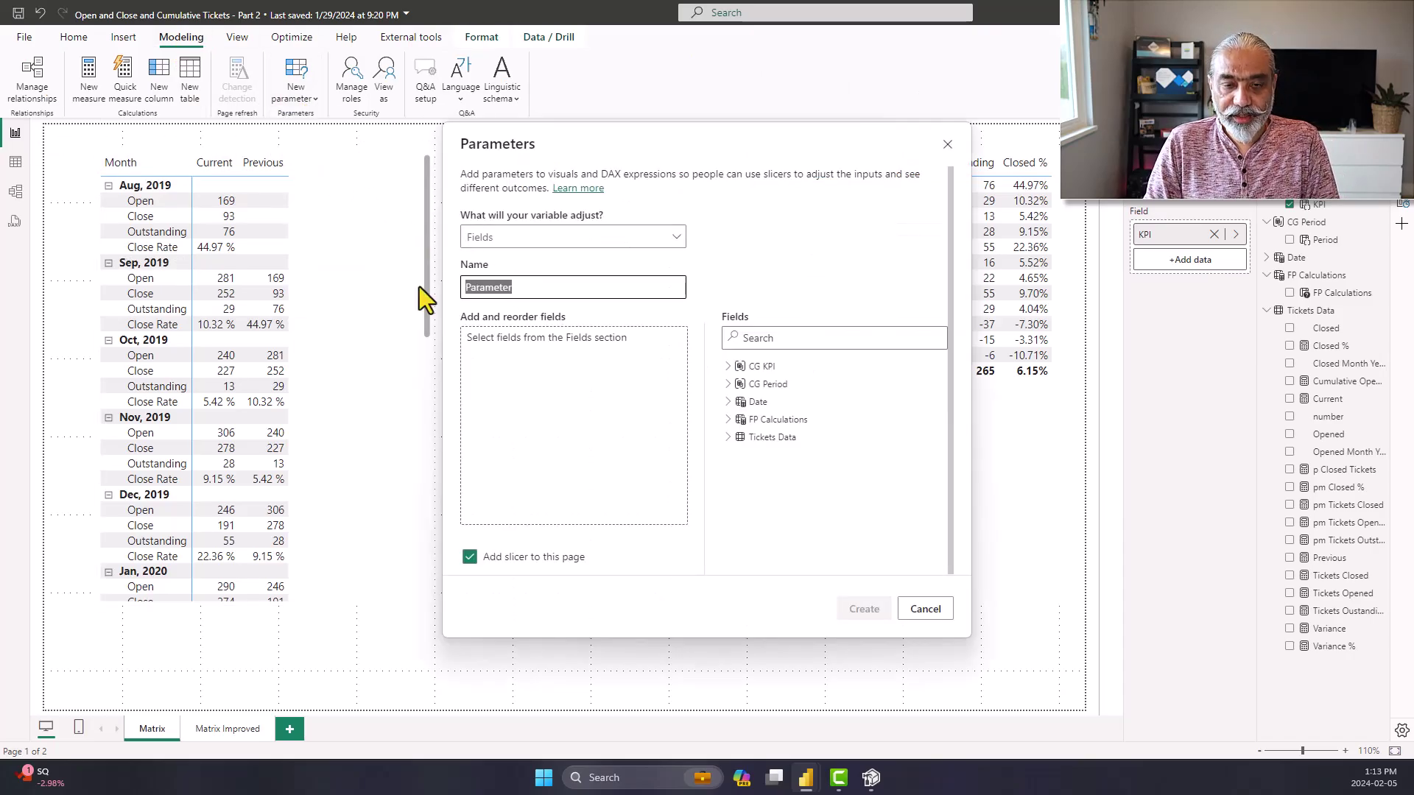
pyautogui.write('FP KPI')
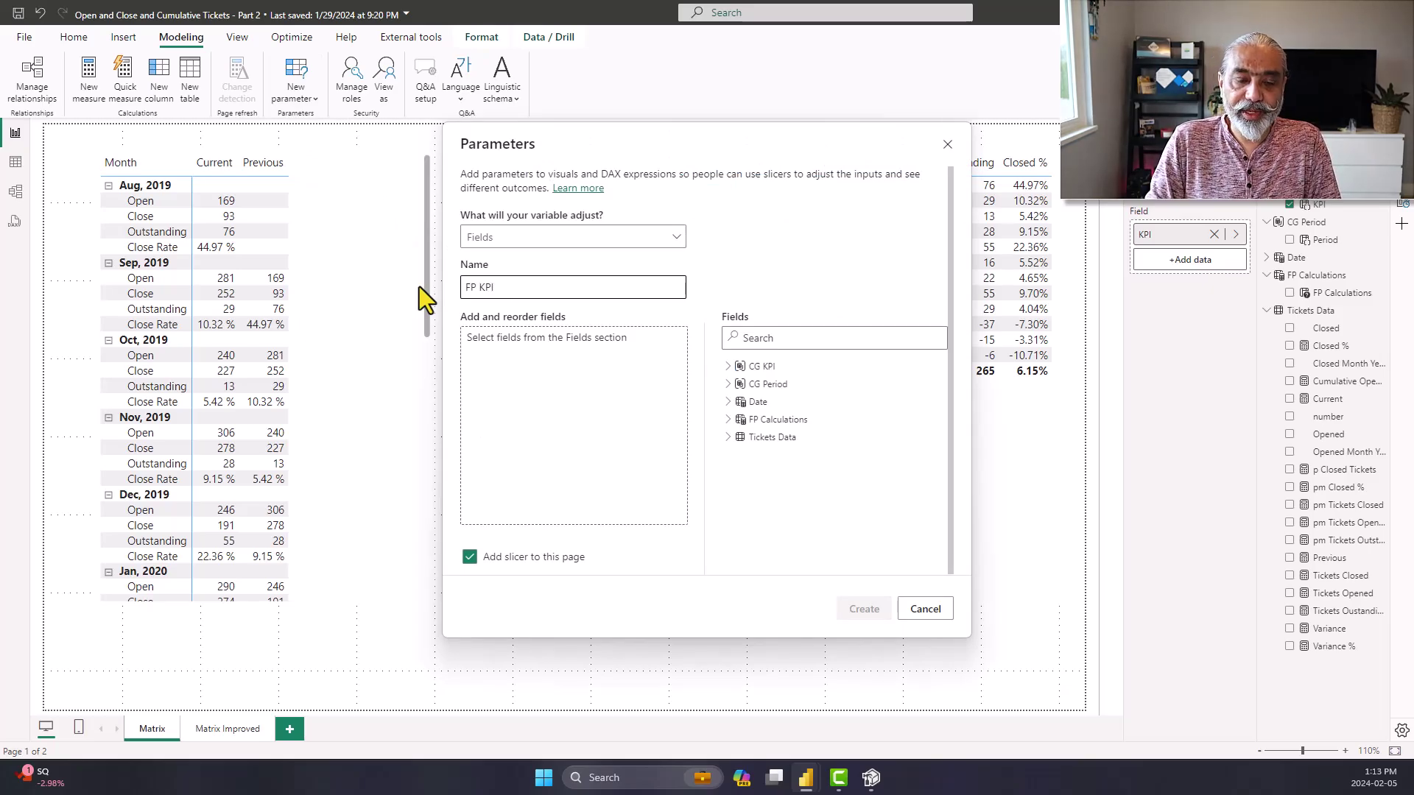
# Add the Current and Previous measures from Tickets Data to the FP KPI parameter
pyautogui.click(770, 337)
pyautogui.write('C')
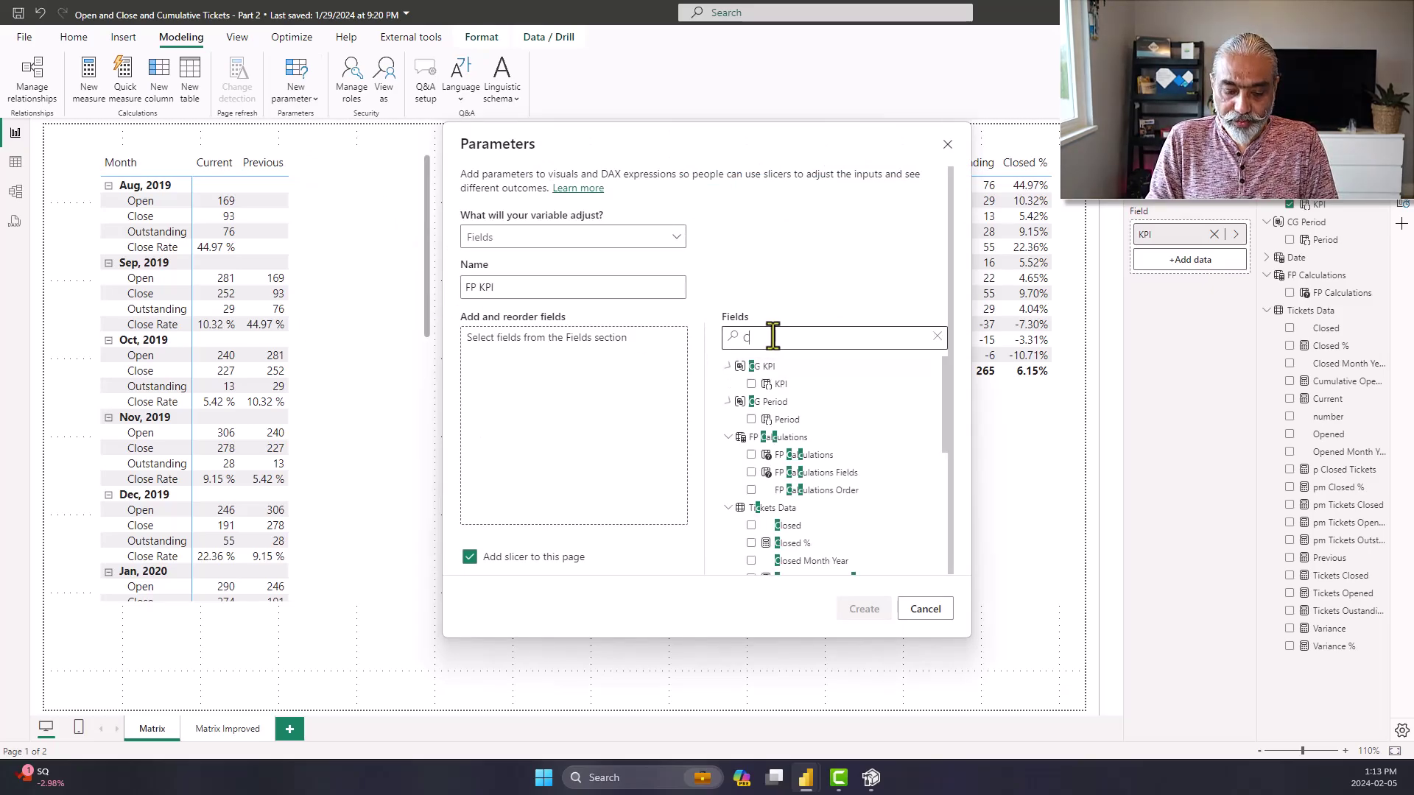
pyautogui.write('urrent')
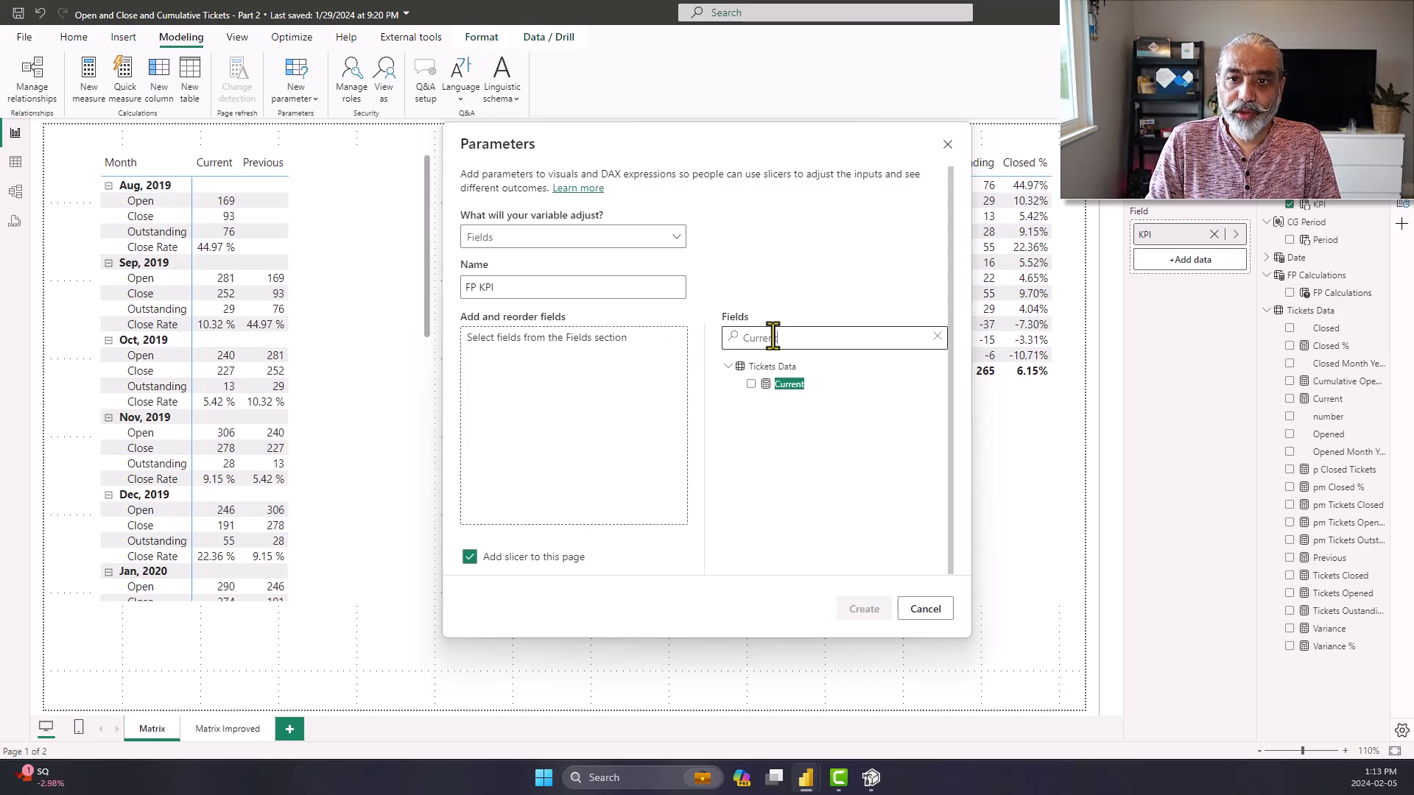
pyautogui.click(764, 380)
pyautogui.hotkey('ctrl', 'a')
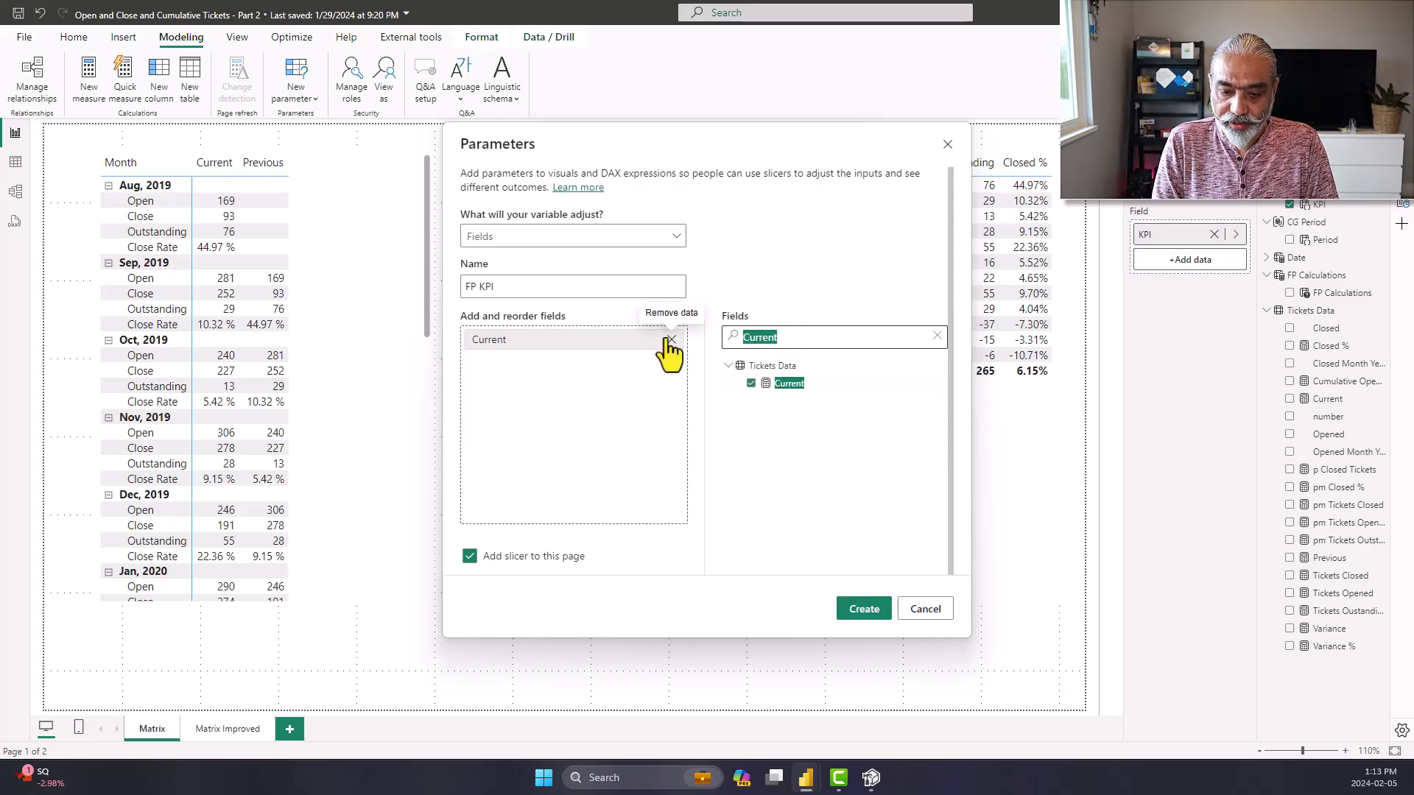
pyautogui.write('Prevo')
pyautogui.press('BackSpace')
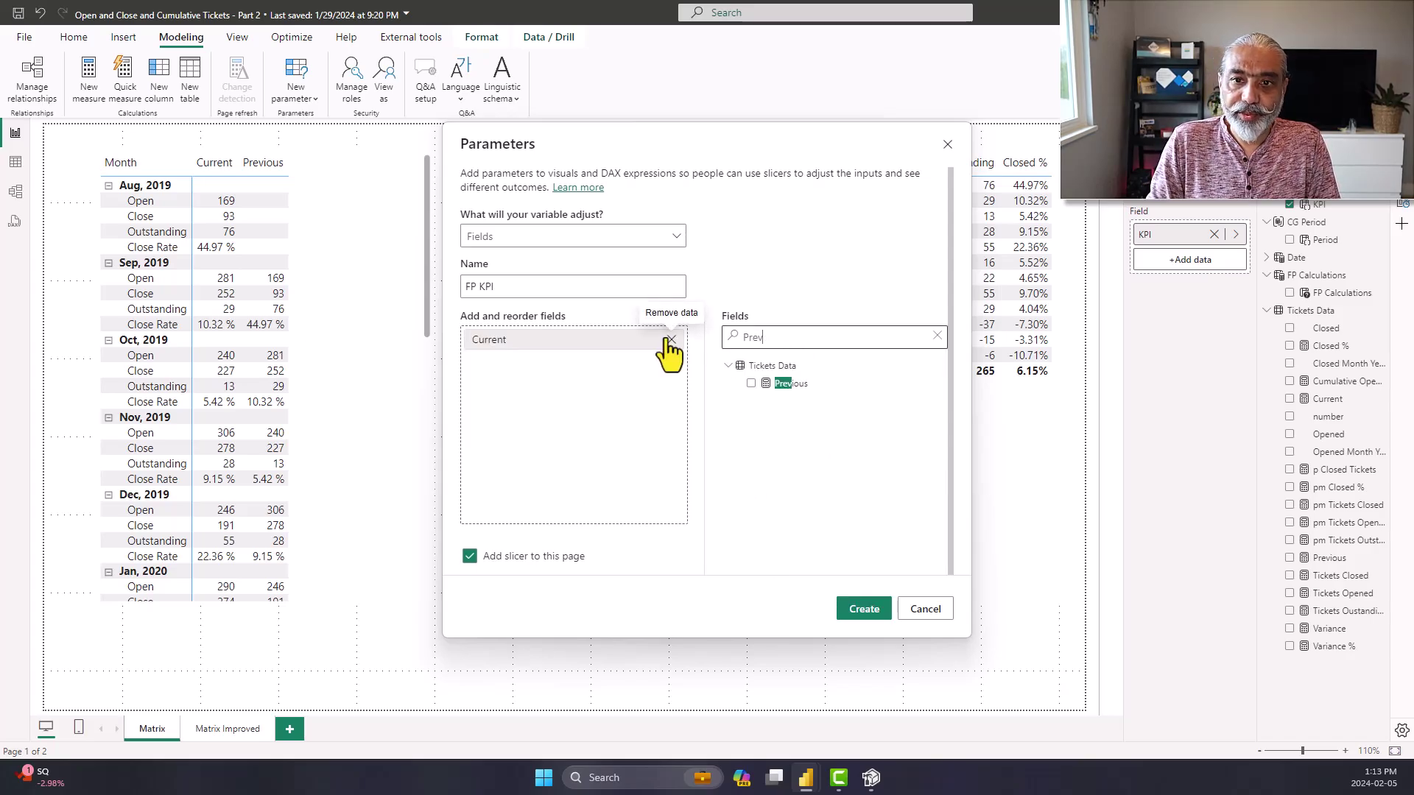
pyautogui.click(751, 383)
# Add the Variance and Variance % measures to the FP KPI parameter and create it with a slicer on the page
pyautogui.hotkey('ctrl', 'a')
pyautogui.write('Va')
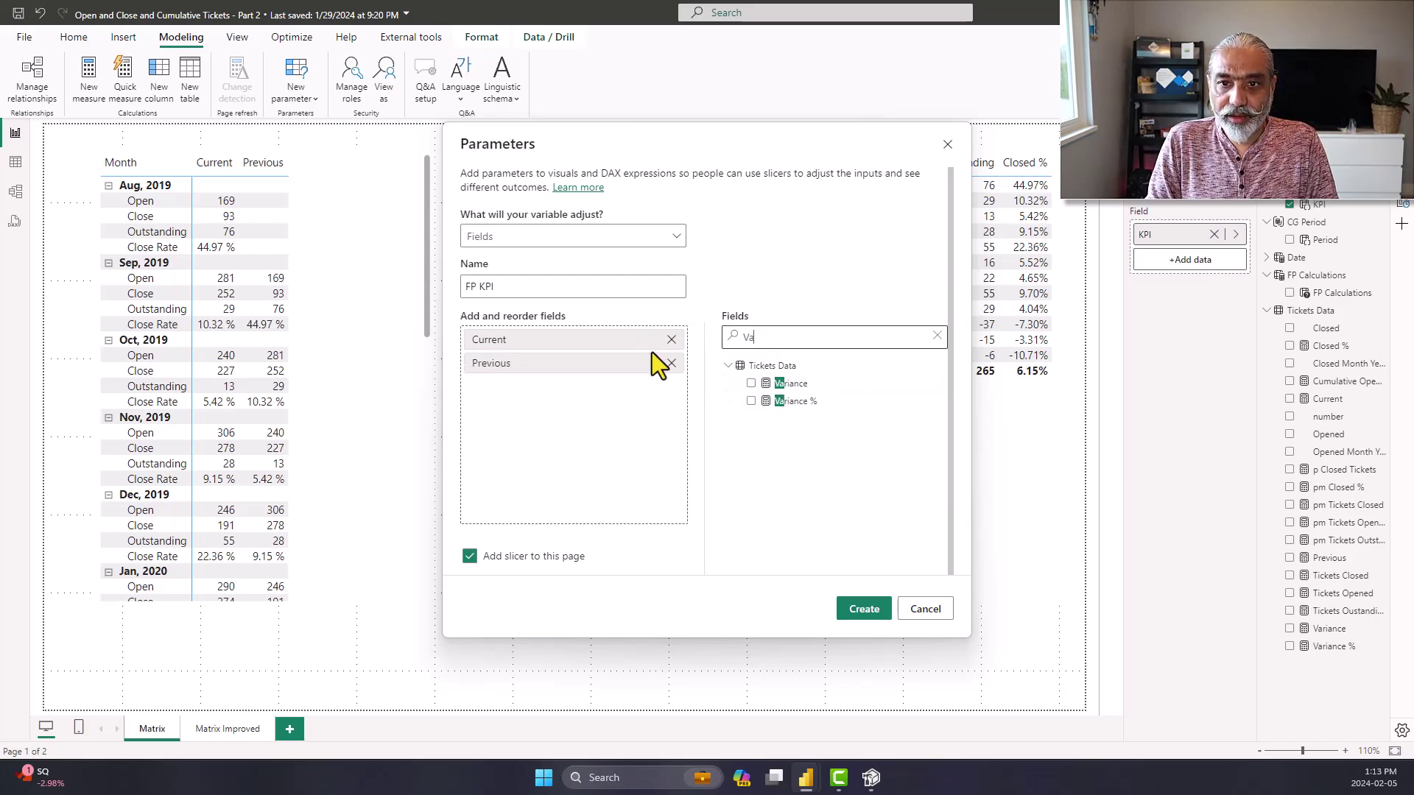
pyautogui.write('ri')
pyautogui.click(751, 383)
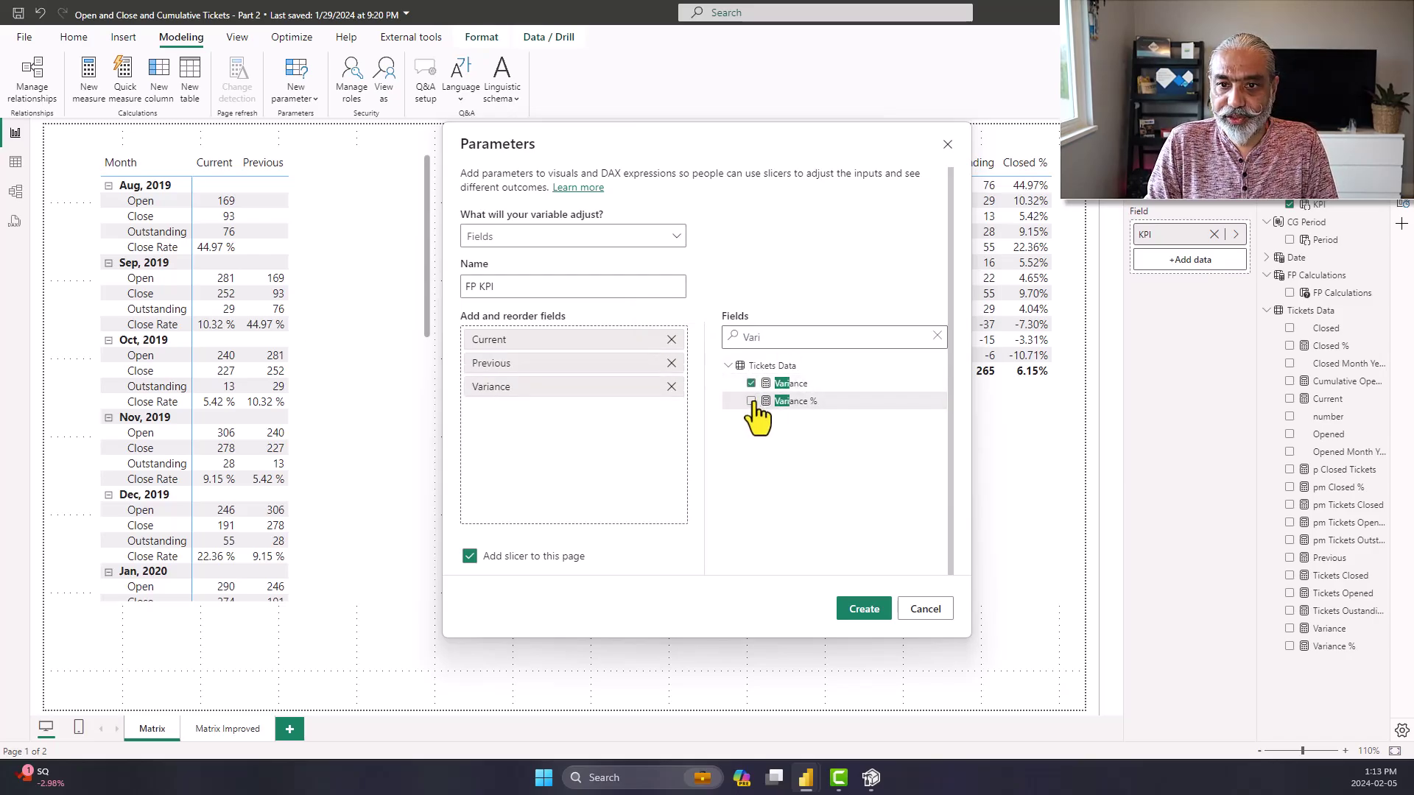
pyautogui.click(751, 401)
pyautogui.click(866, 608)
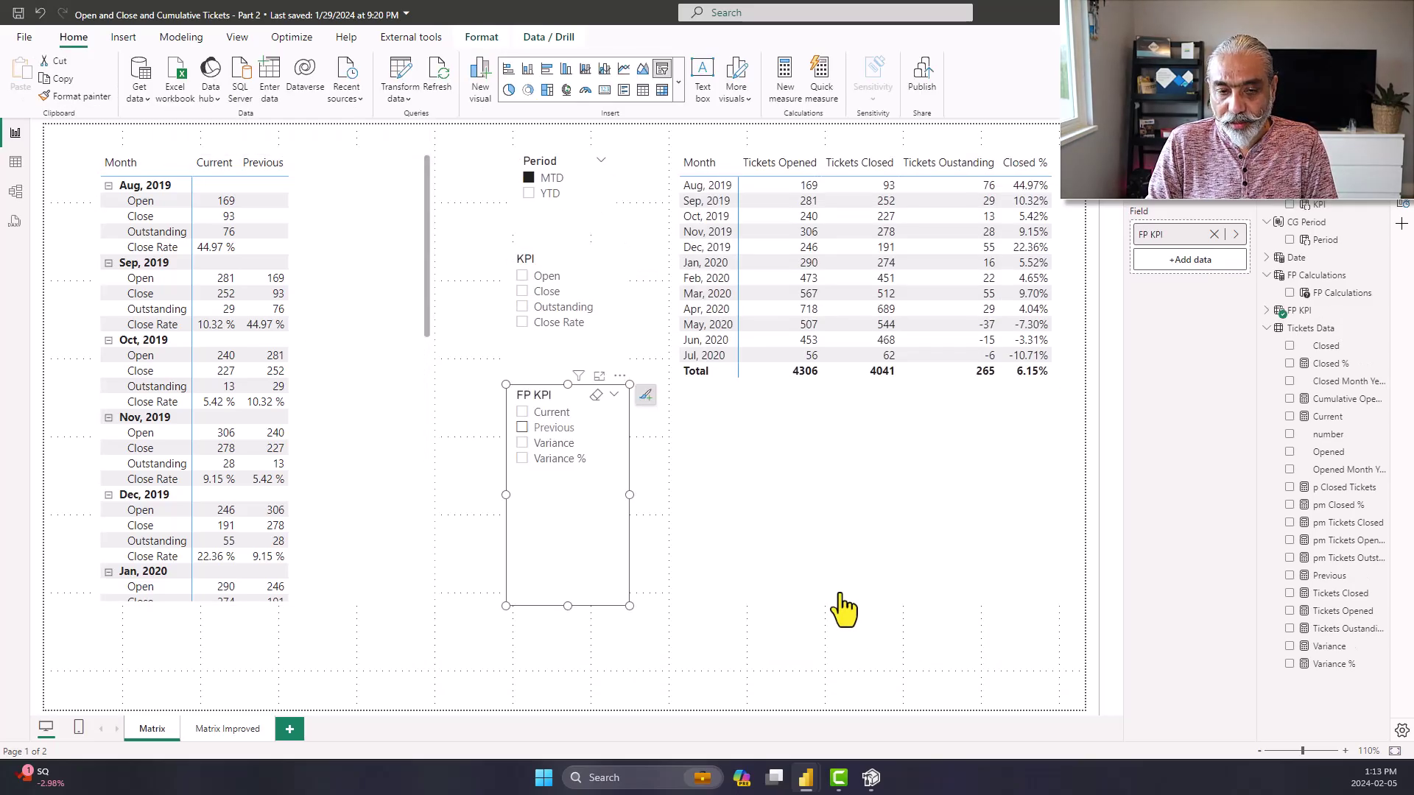
# Replace Current and Previous in the month and KPI matrix's values with the FP KPI field parameter
pyautogui.click(356, 303)
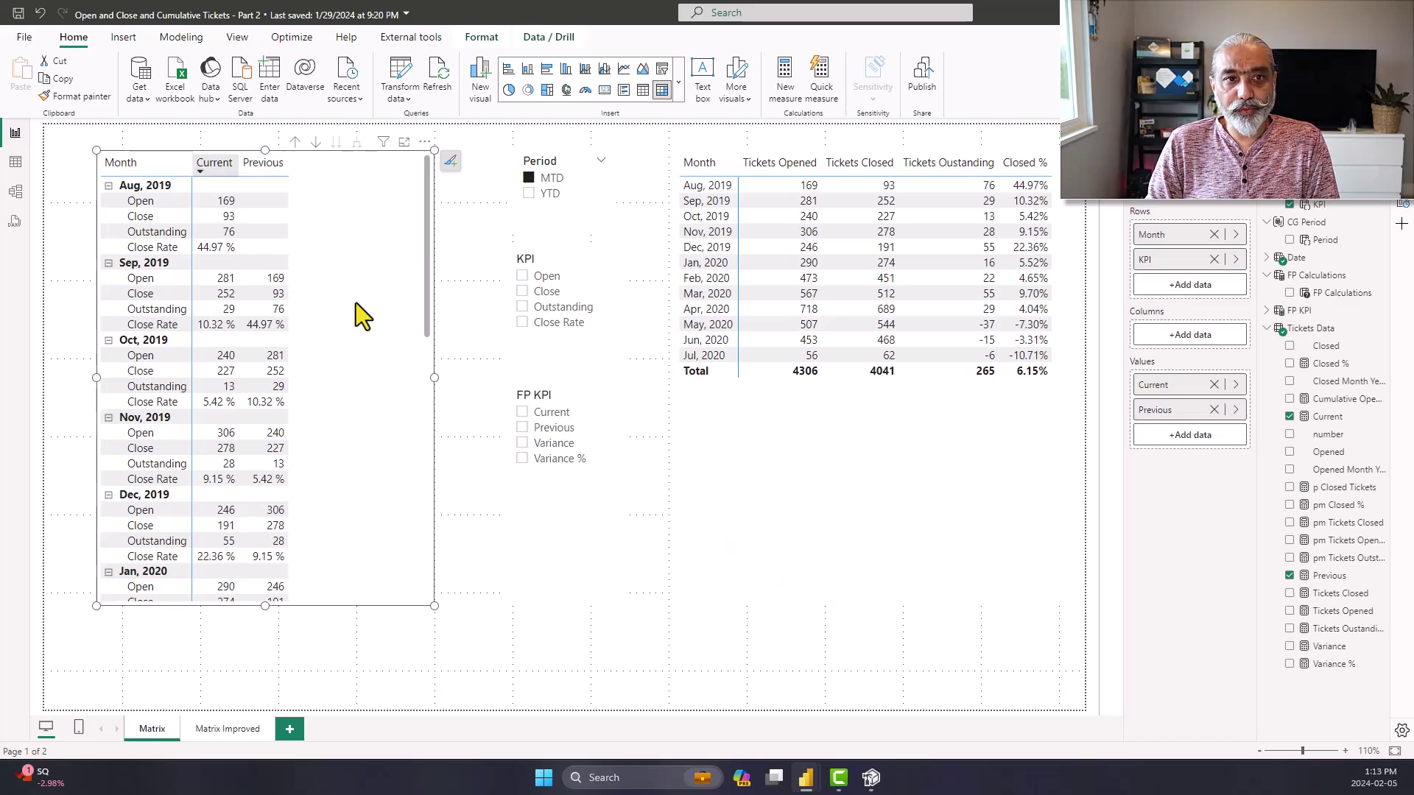
pyautogui.click(1215, 410)
pyautogui.click(1214, 385)
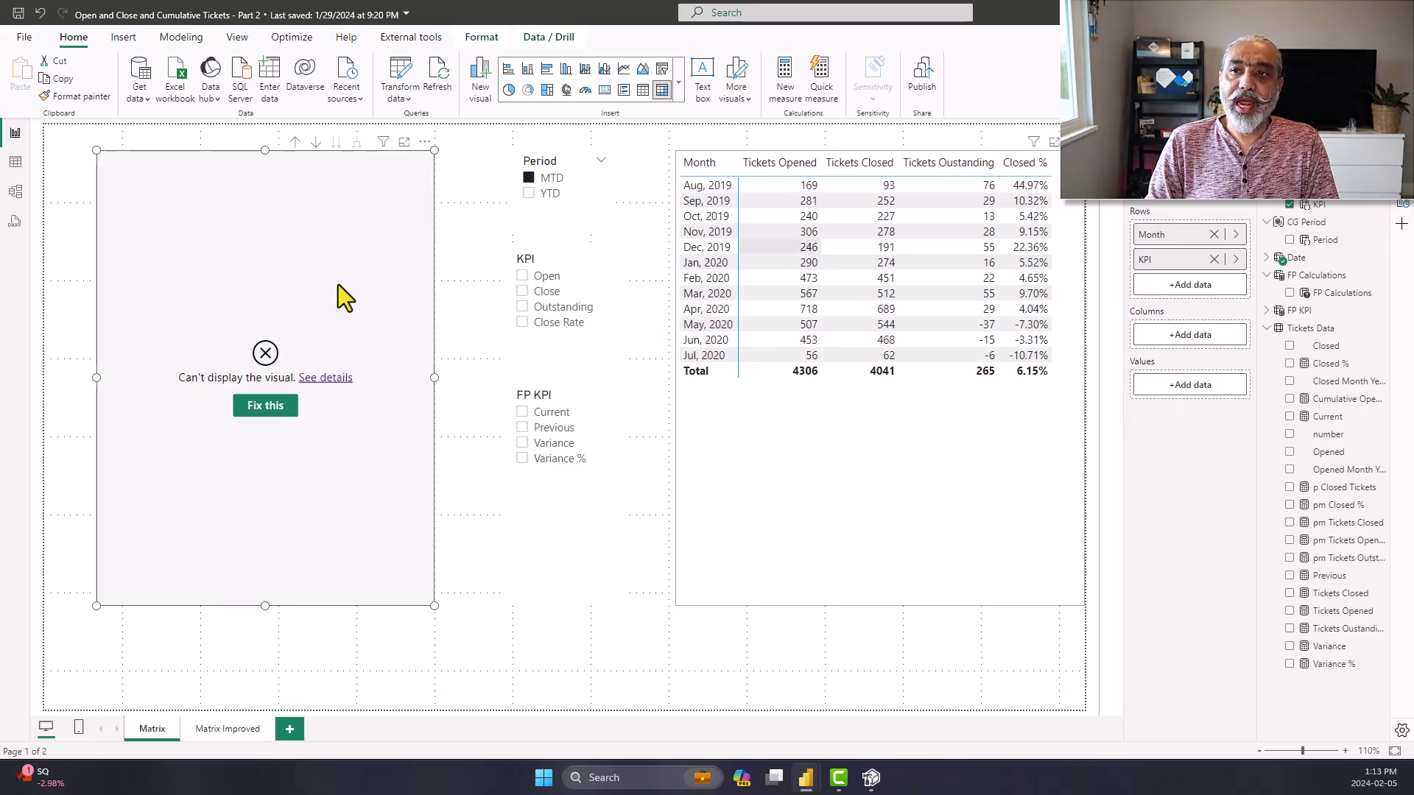
pyautogui.click(1267, 310)
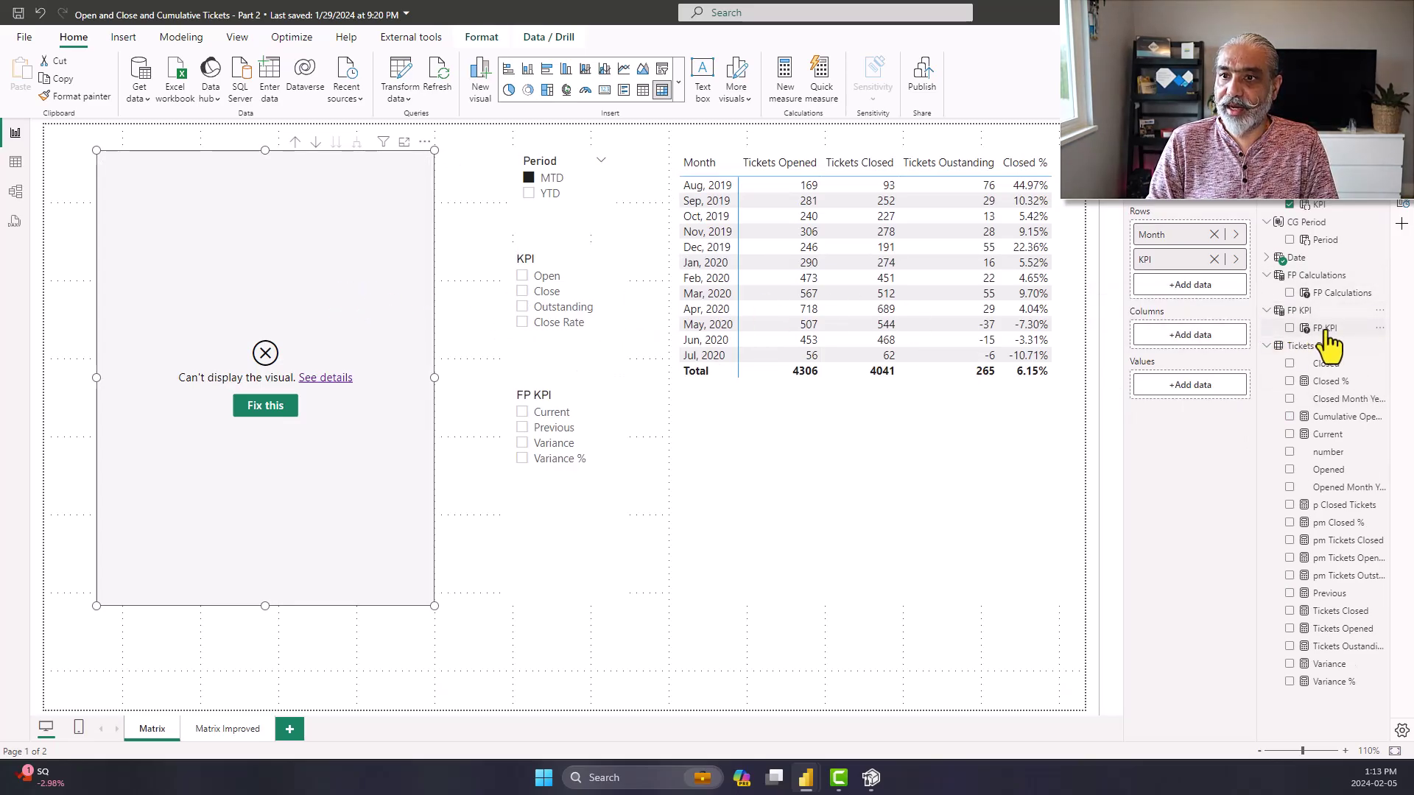
pyautogui.moveTo(1318, 329); pyautogui.dragTo(1171, 389)
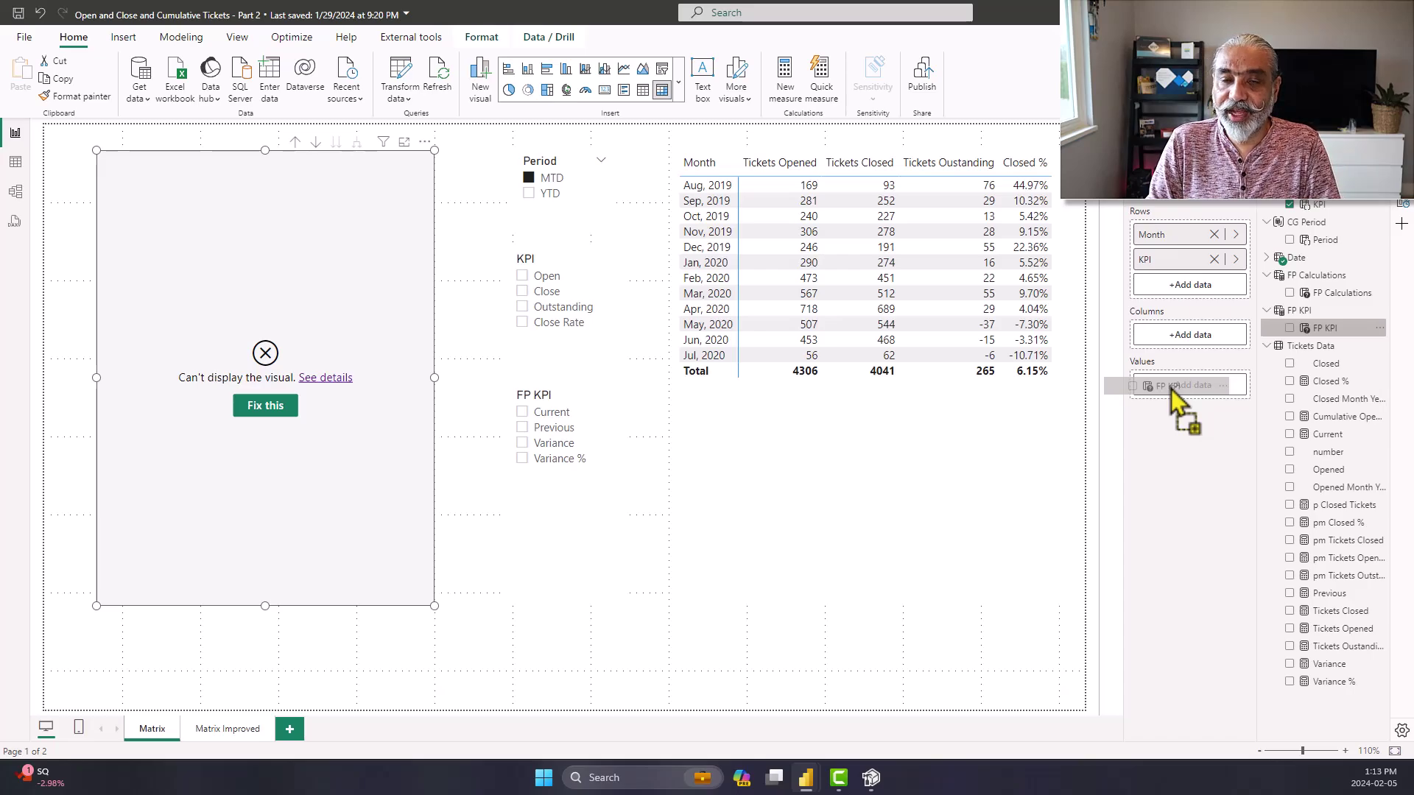
pyautogui.moveTo(1171, 389); pyautogui.dragTo(1171, 389)
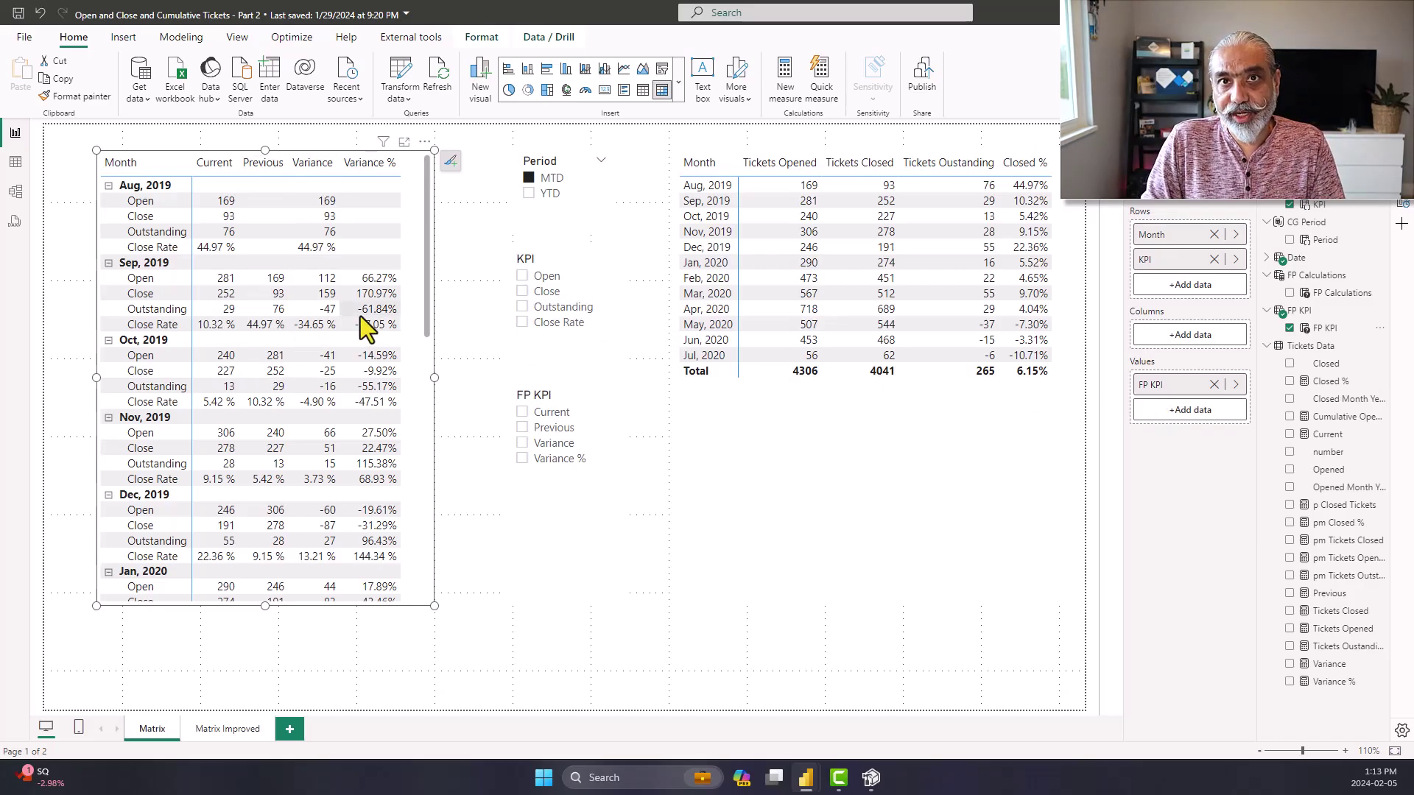
# Test the slicers with Current and Variance % in FP KPI and Open and Close Rate in KPI, and clear both selections
pyautogui.click(556, 415)
pyautogui.click(549, 462)
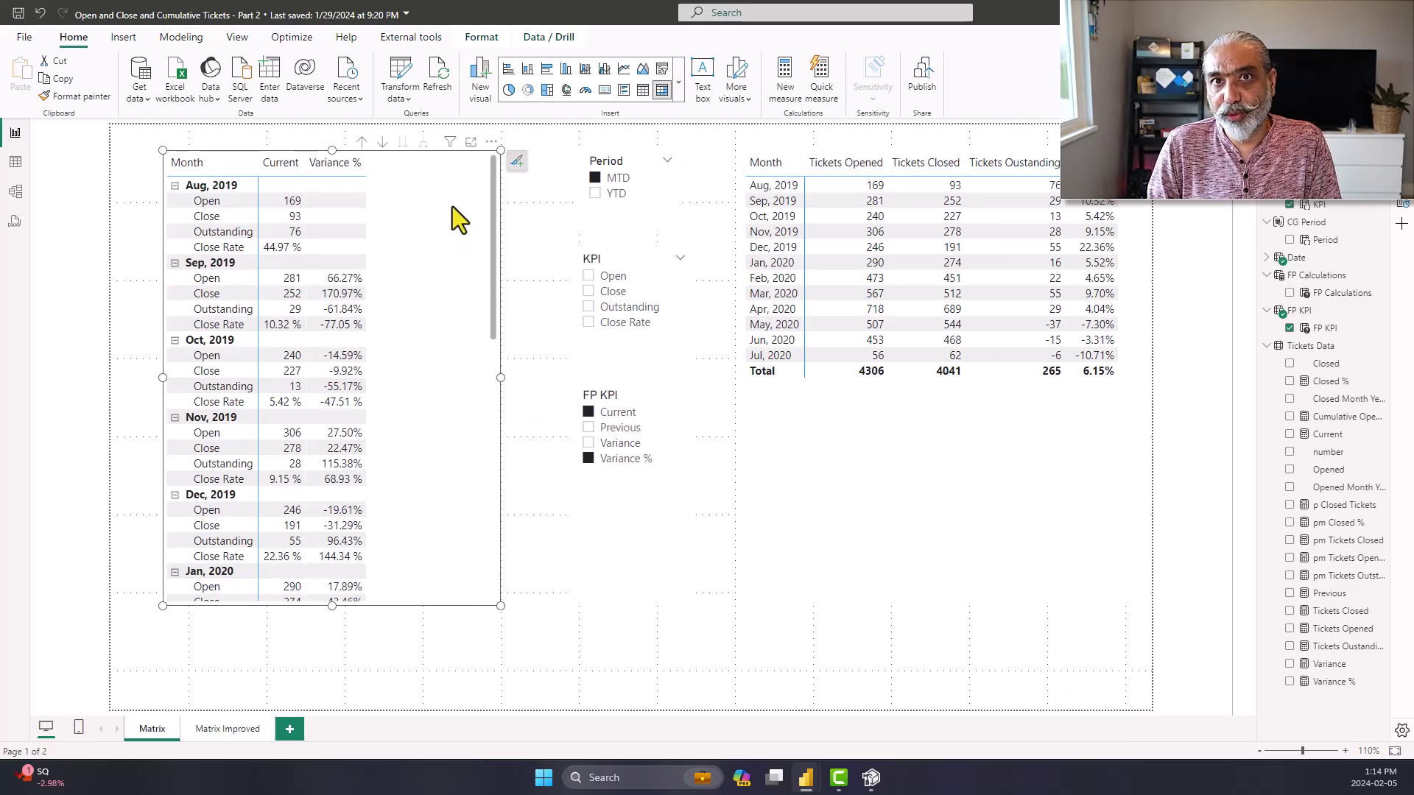
pyautogui.click(600, 277)
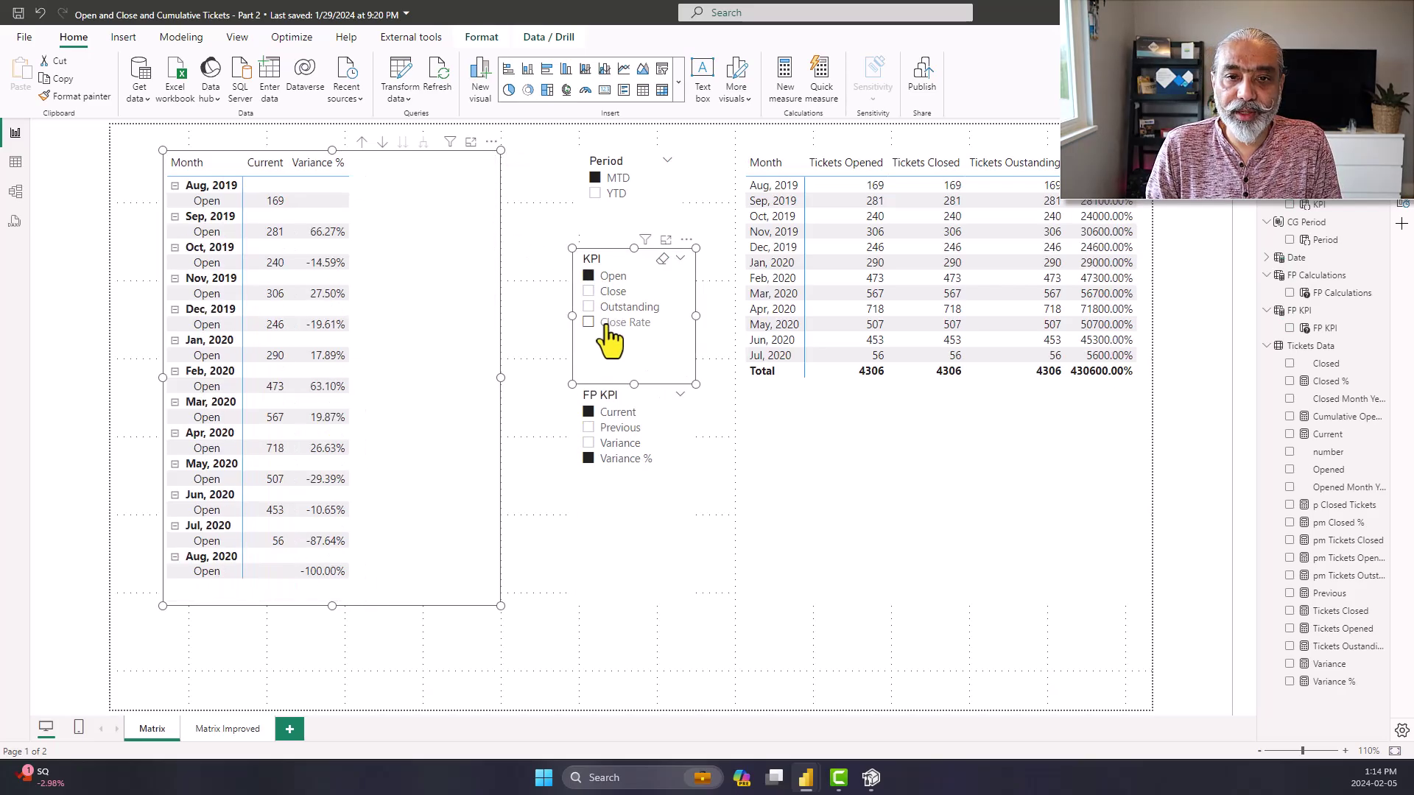
pyautogui.click(606, 323)
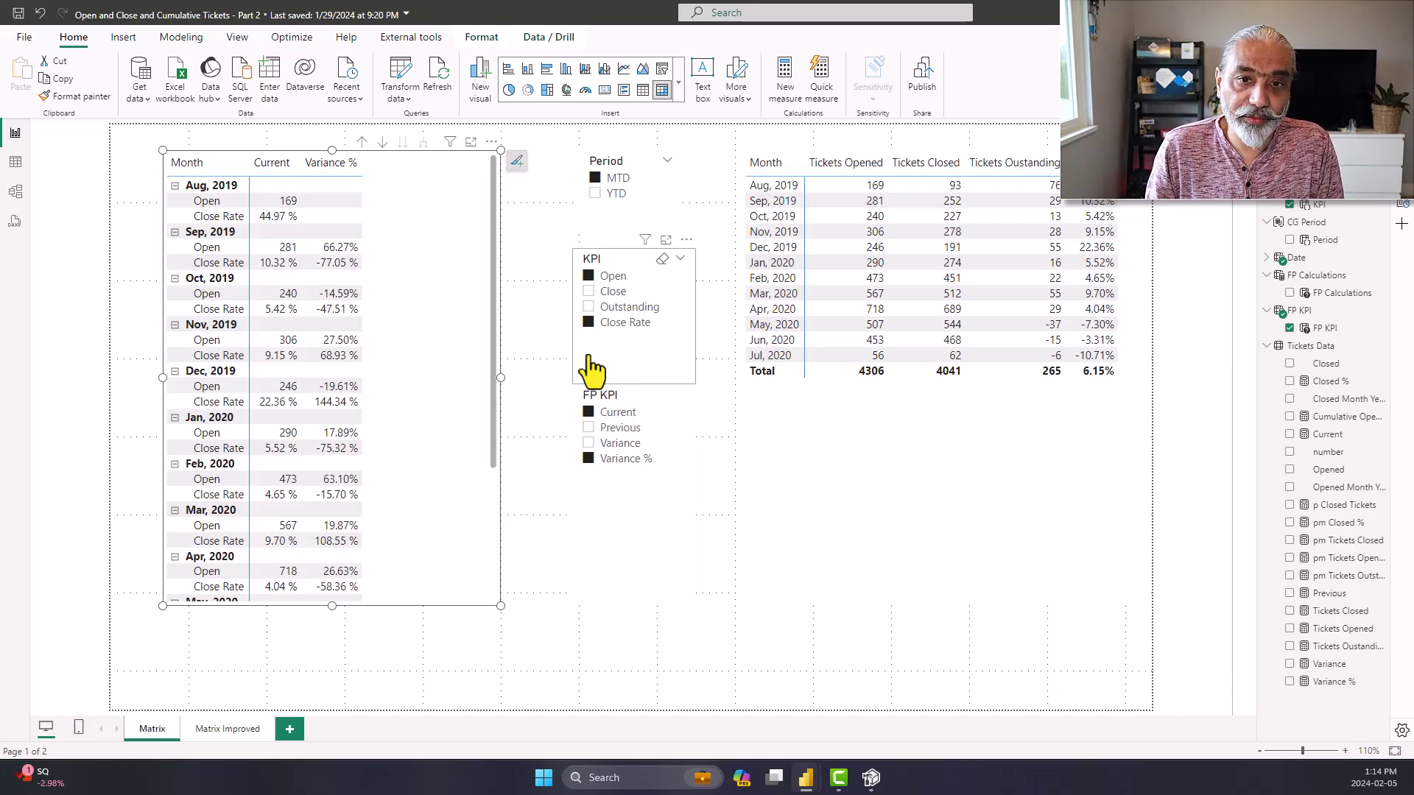
pyautogui.click(662, 259)
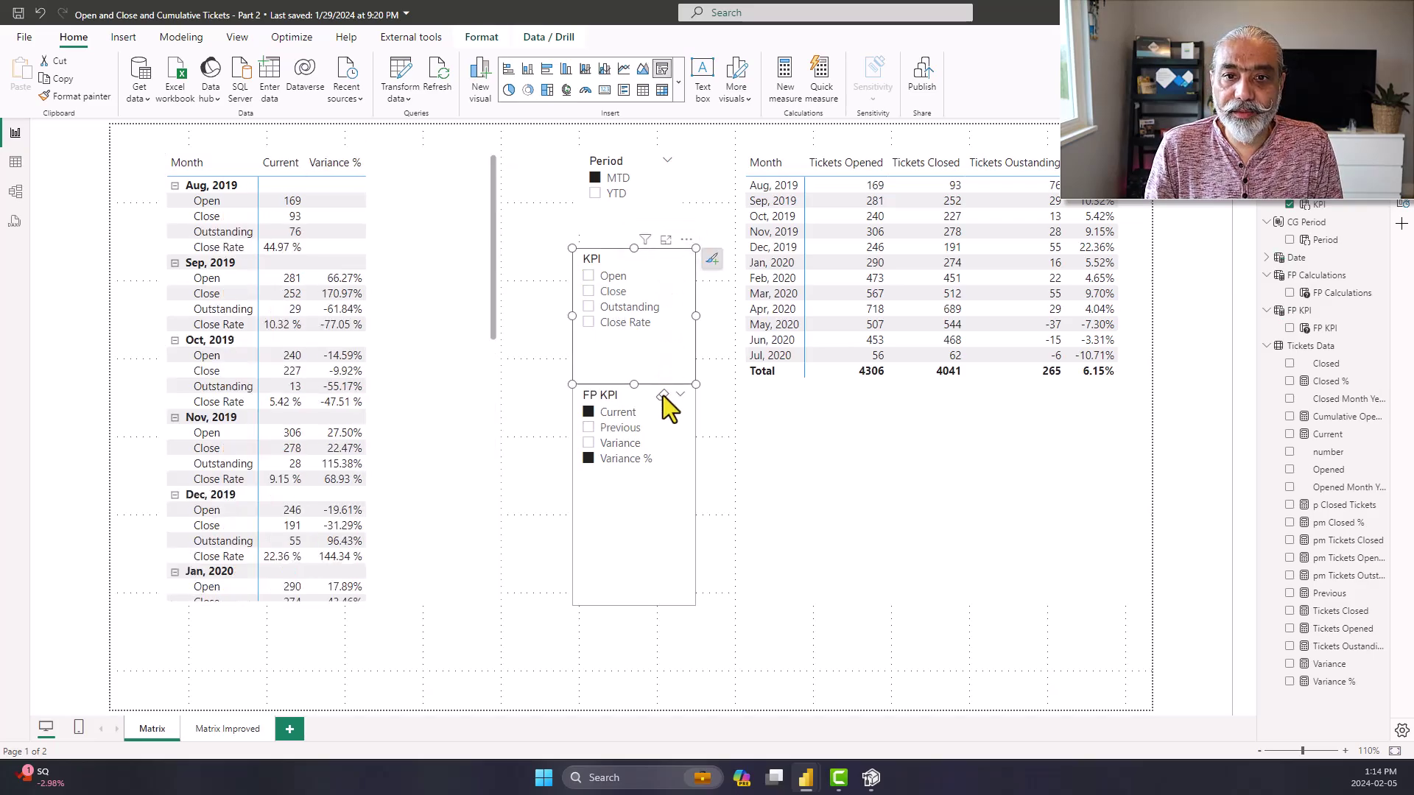
pyautogui.click(663, 396)
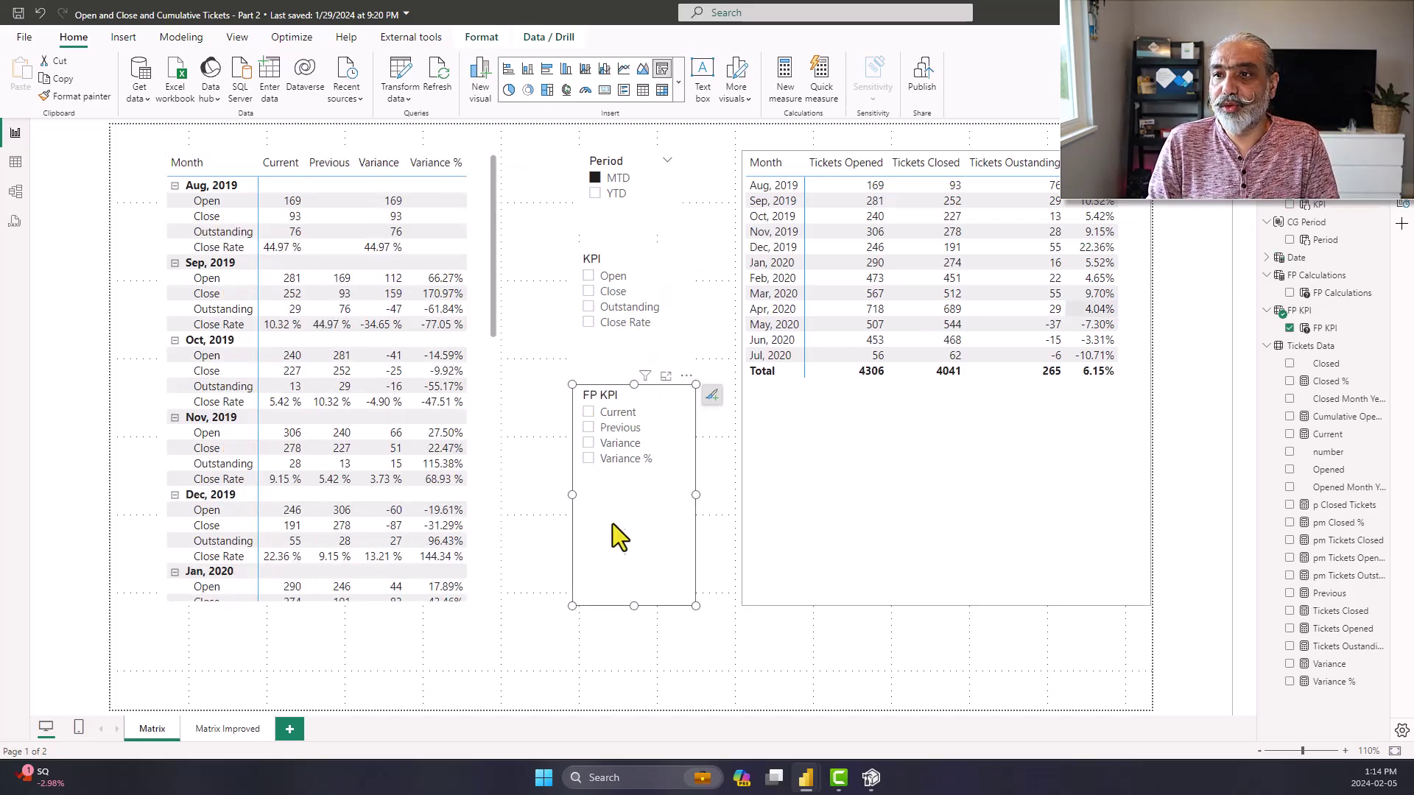
# Select the matrix and examine its field setup and the KPI rows under Aug, 2019
pyautogui.click(488, 288)
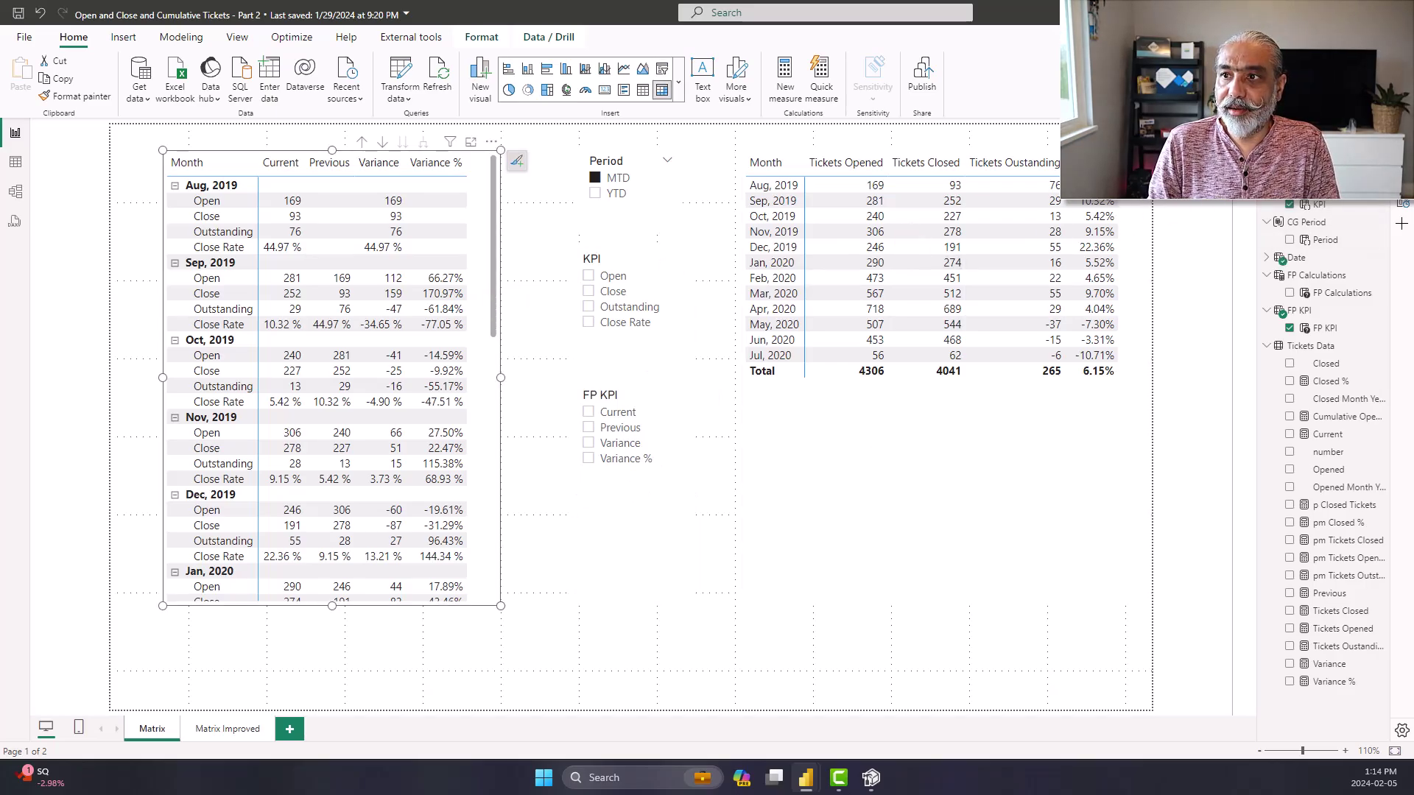
pyautogui.click(1244, 134)
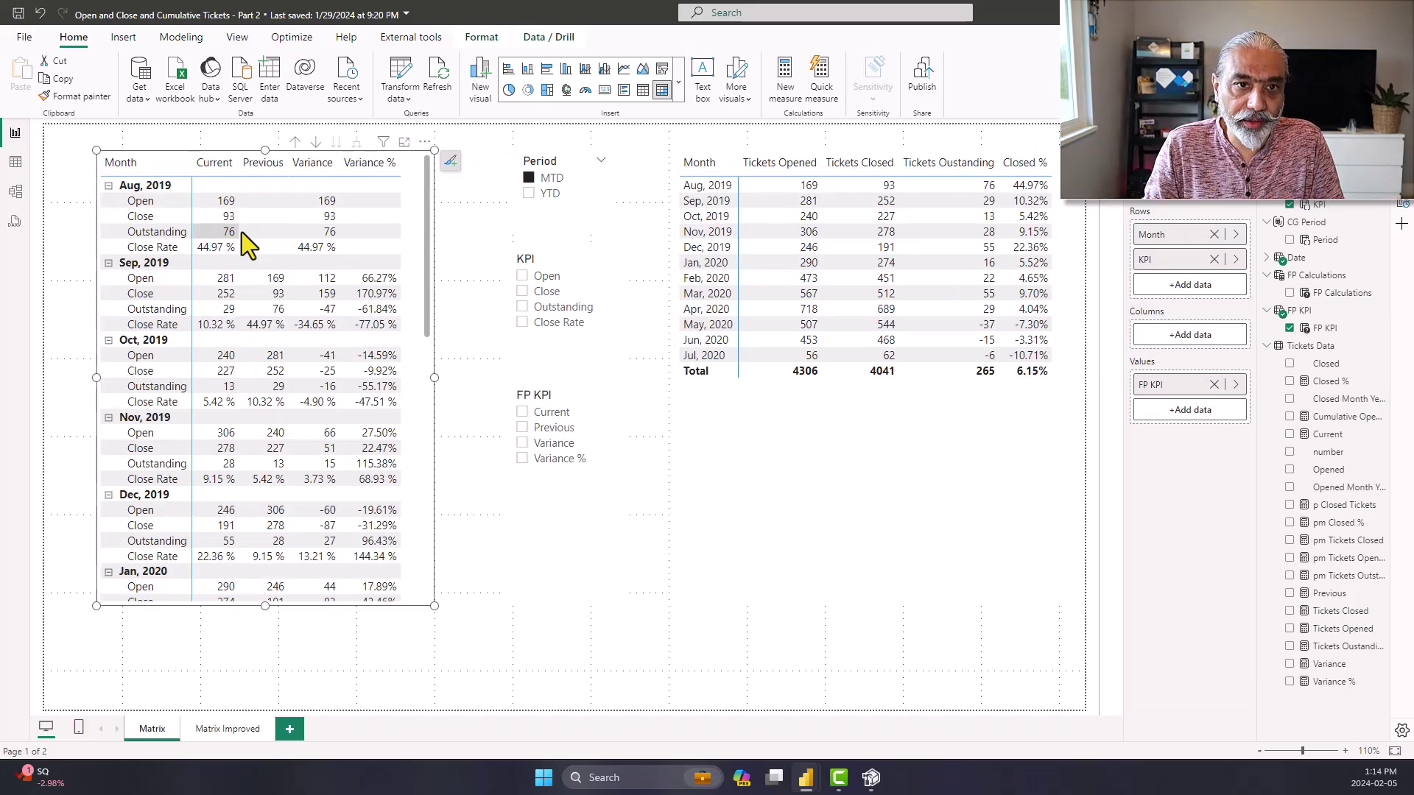
pyautogui.press('Up')
pyautogui.press('Up')
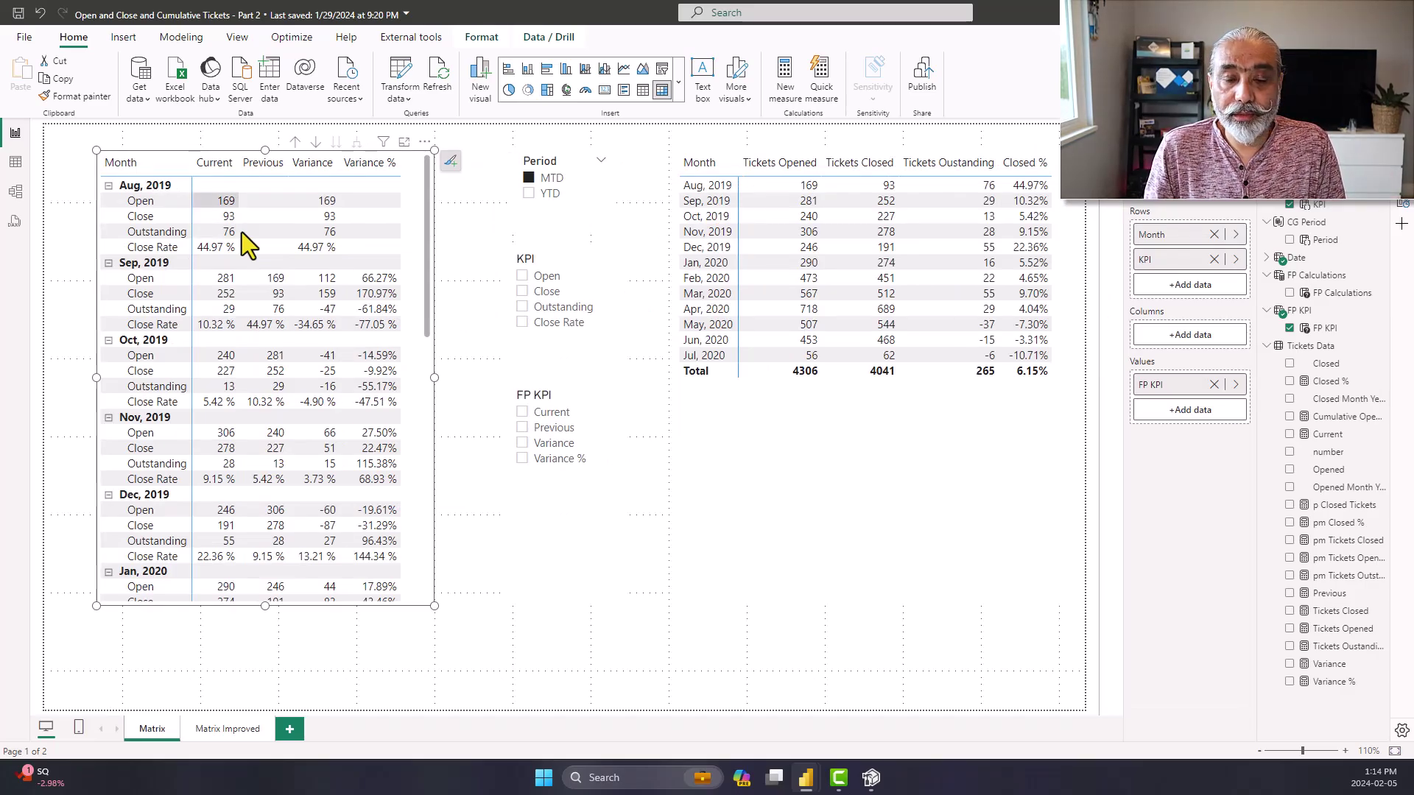
pyautogui.press('Left')
pyautogui.press('Up')
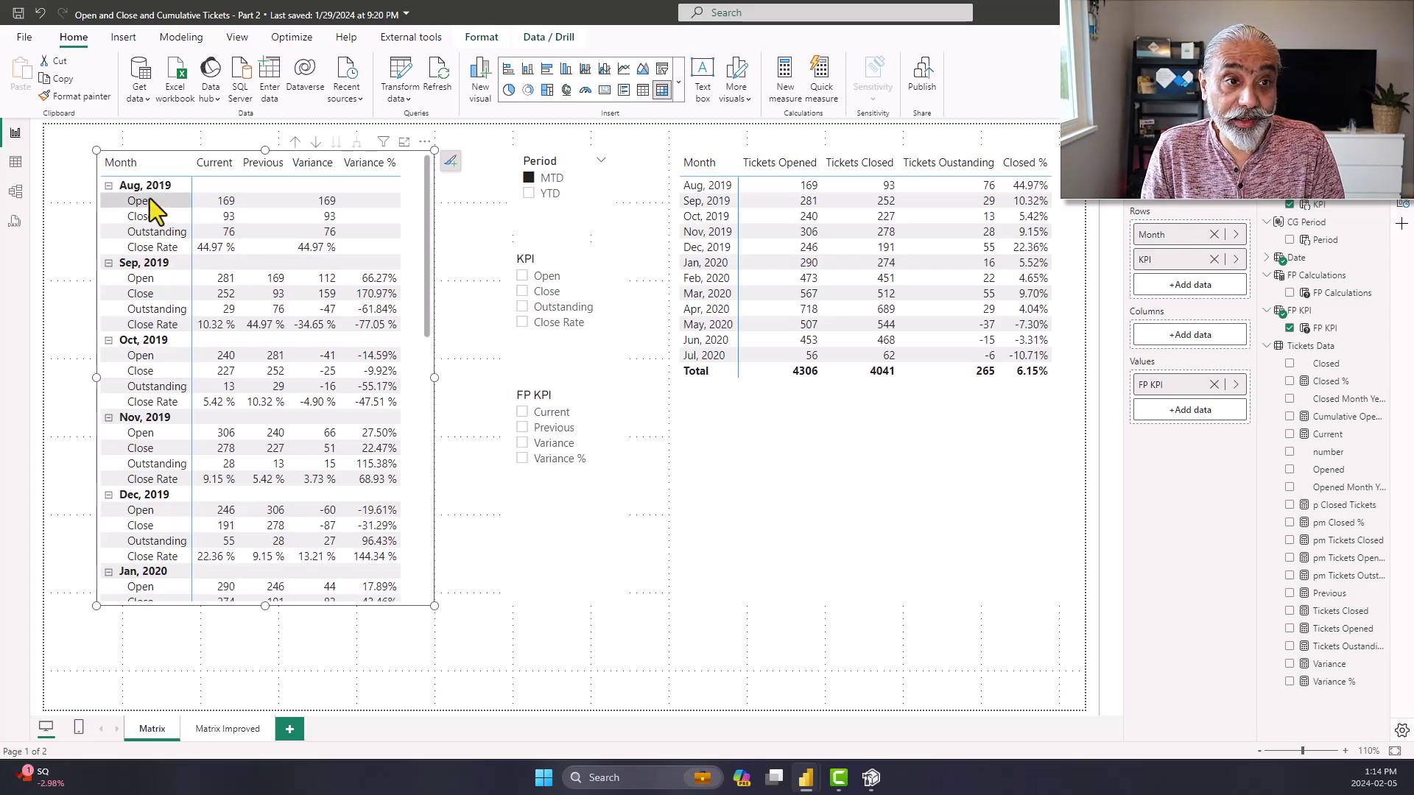
pyautogui.press('Down')
pyautogui.press('Down')
pyautogui.press('Down')
pyautogui.press('Down')
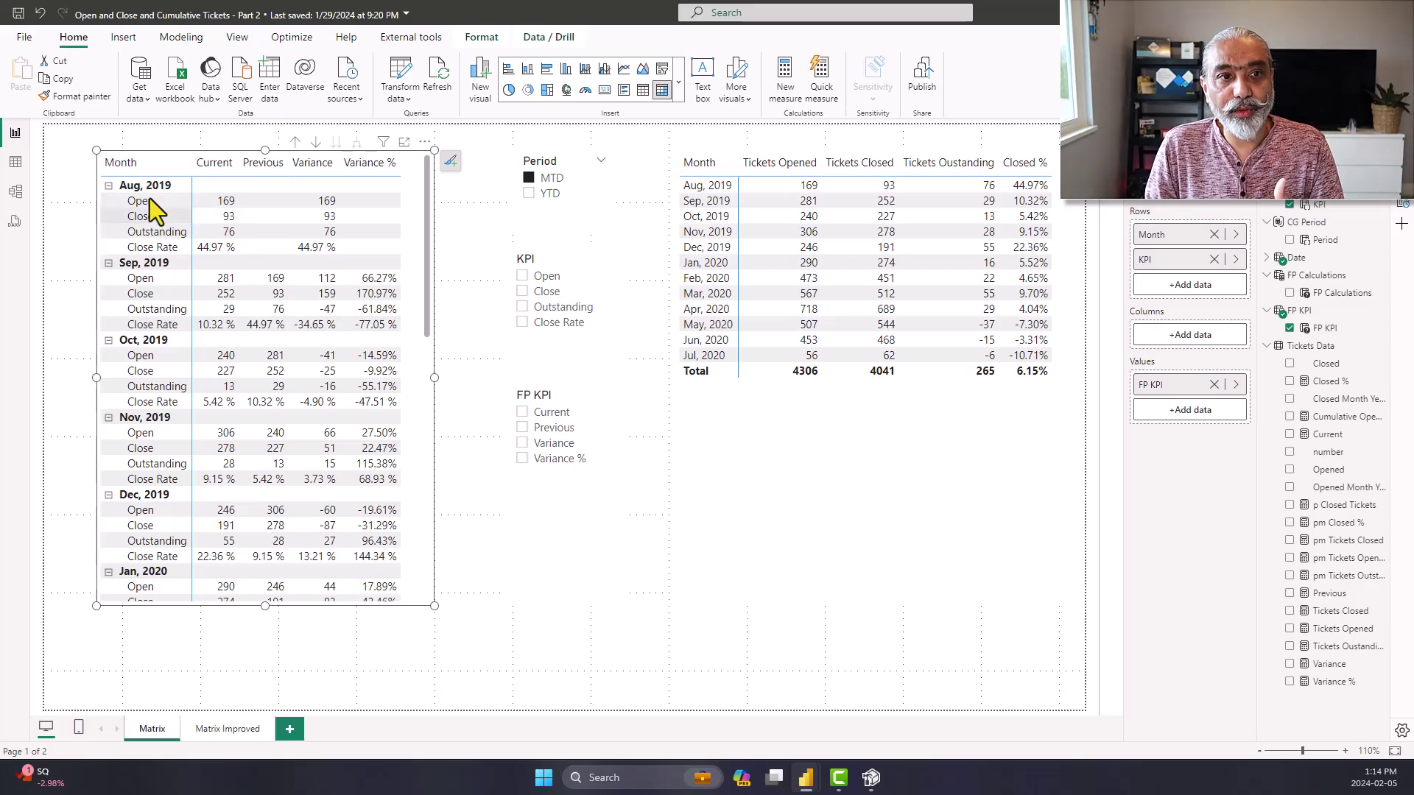